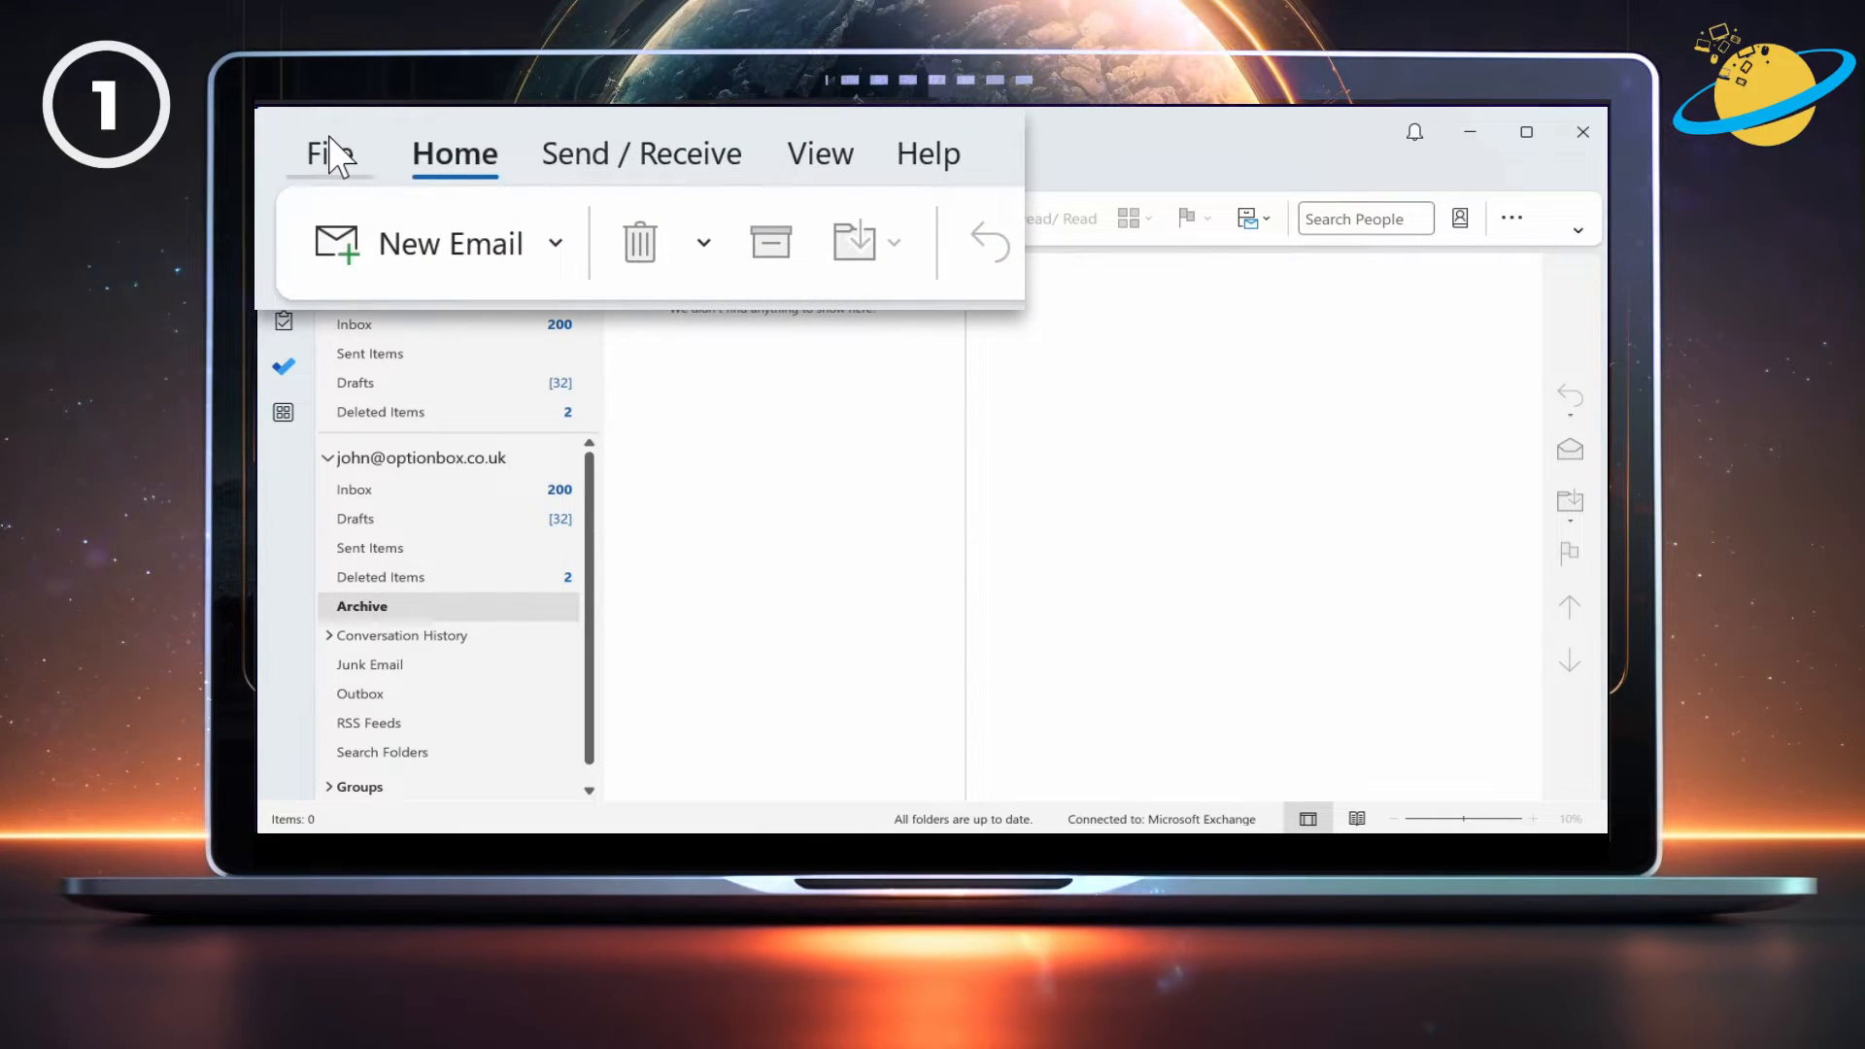
Open the Exchange account's Change settings to show Cached Exchange Mode downloading the past 1 year.
click(341, 169)
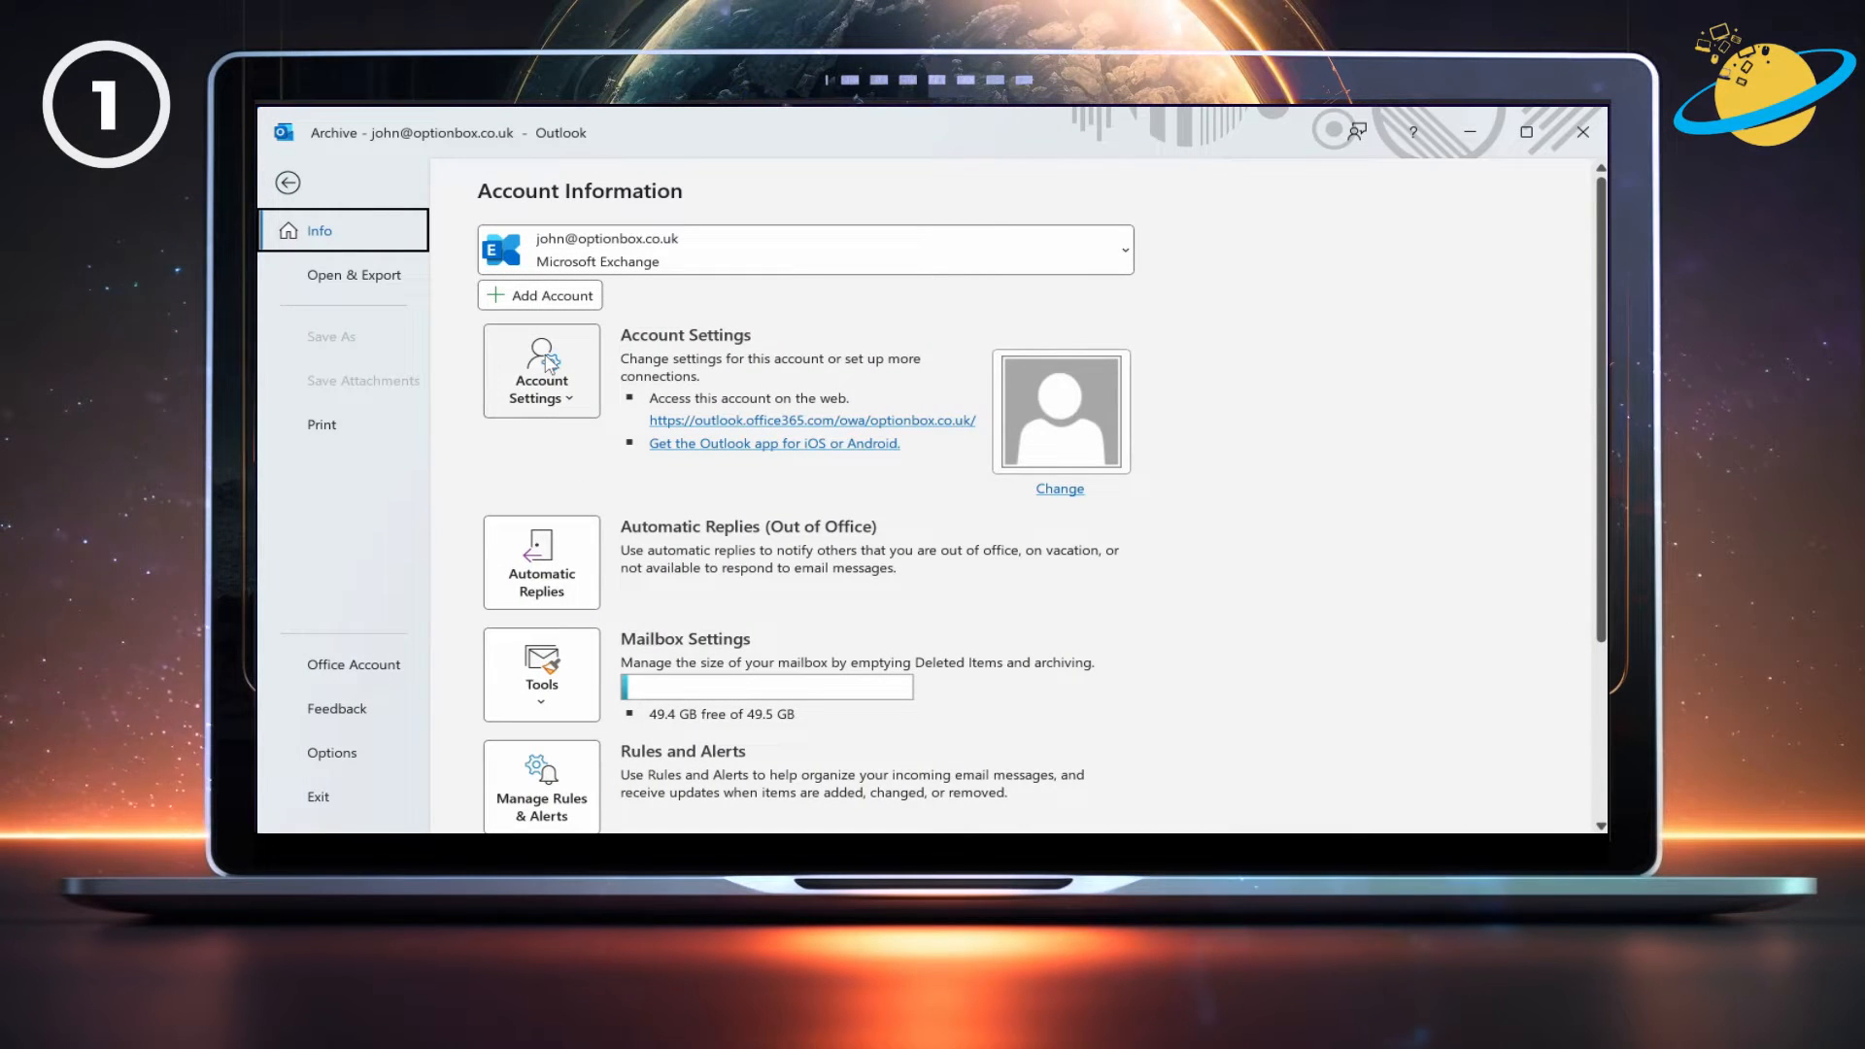
click(550, 364)
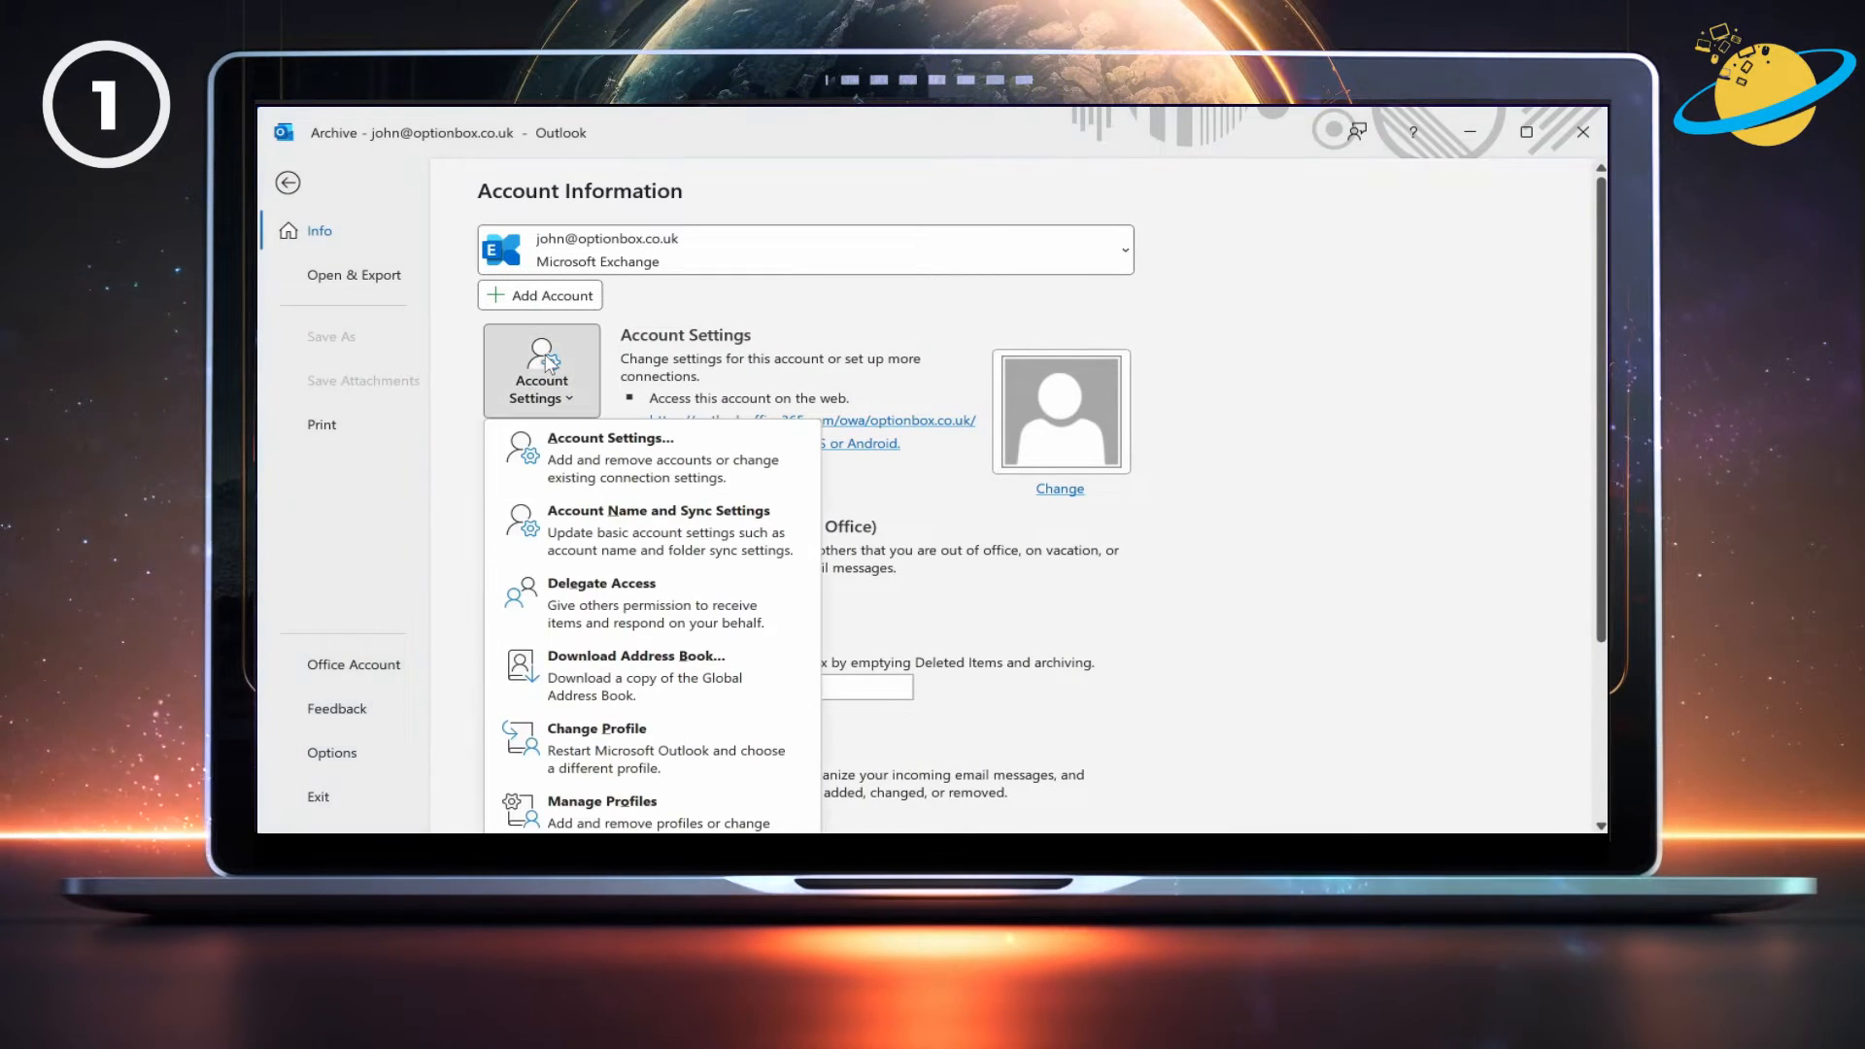
click(580, 466)
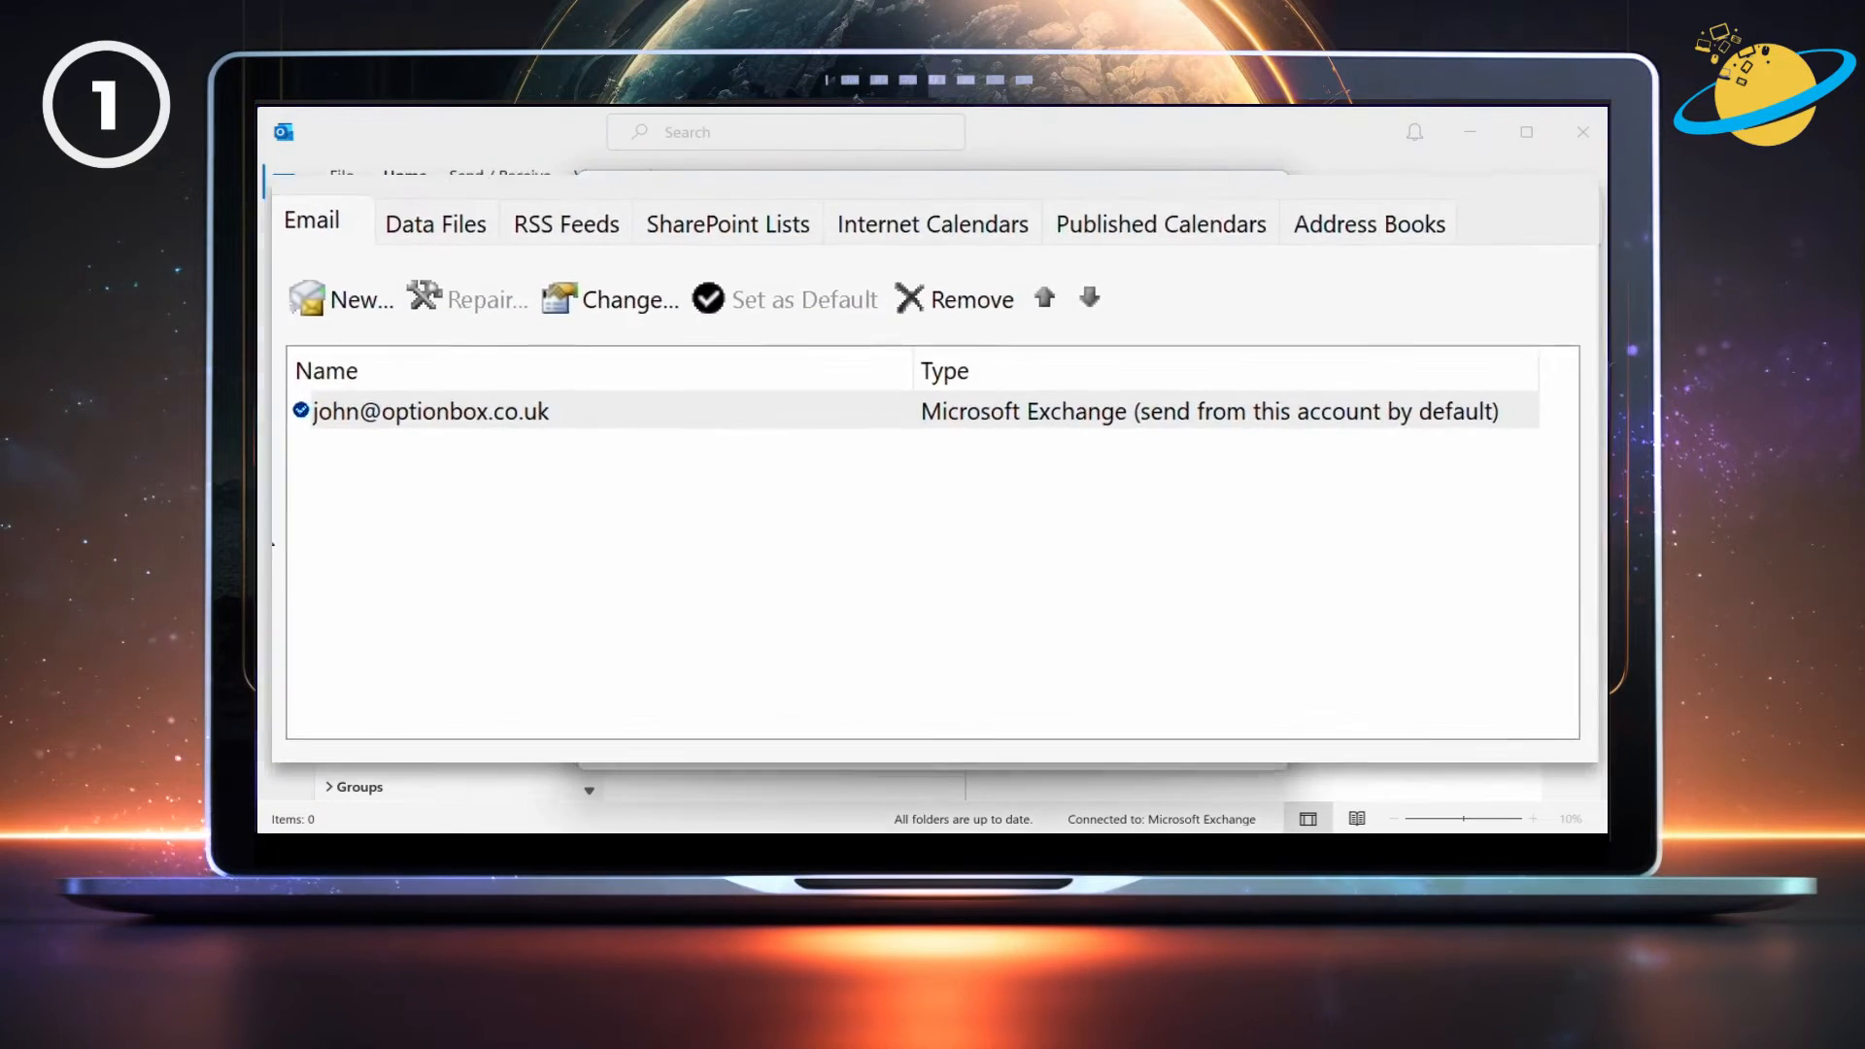
click(476, 414)
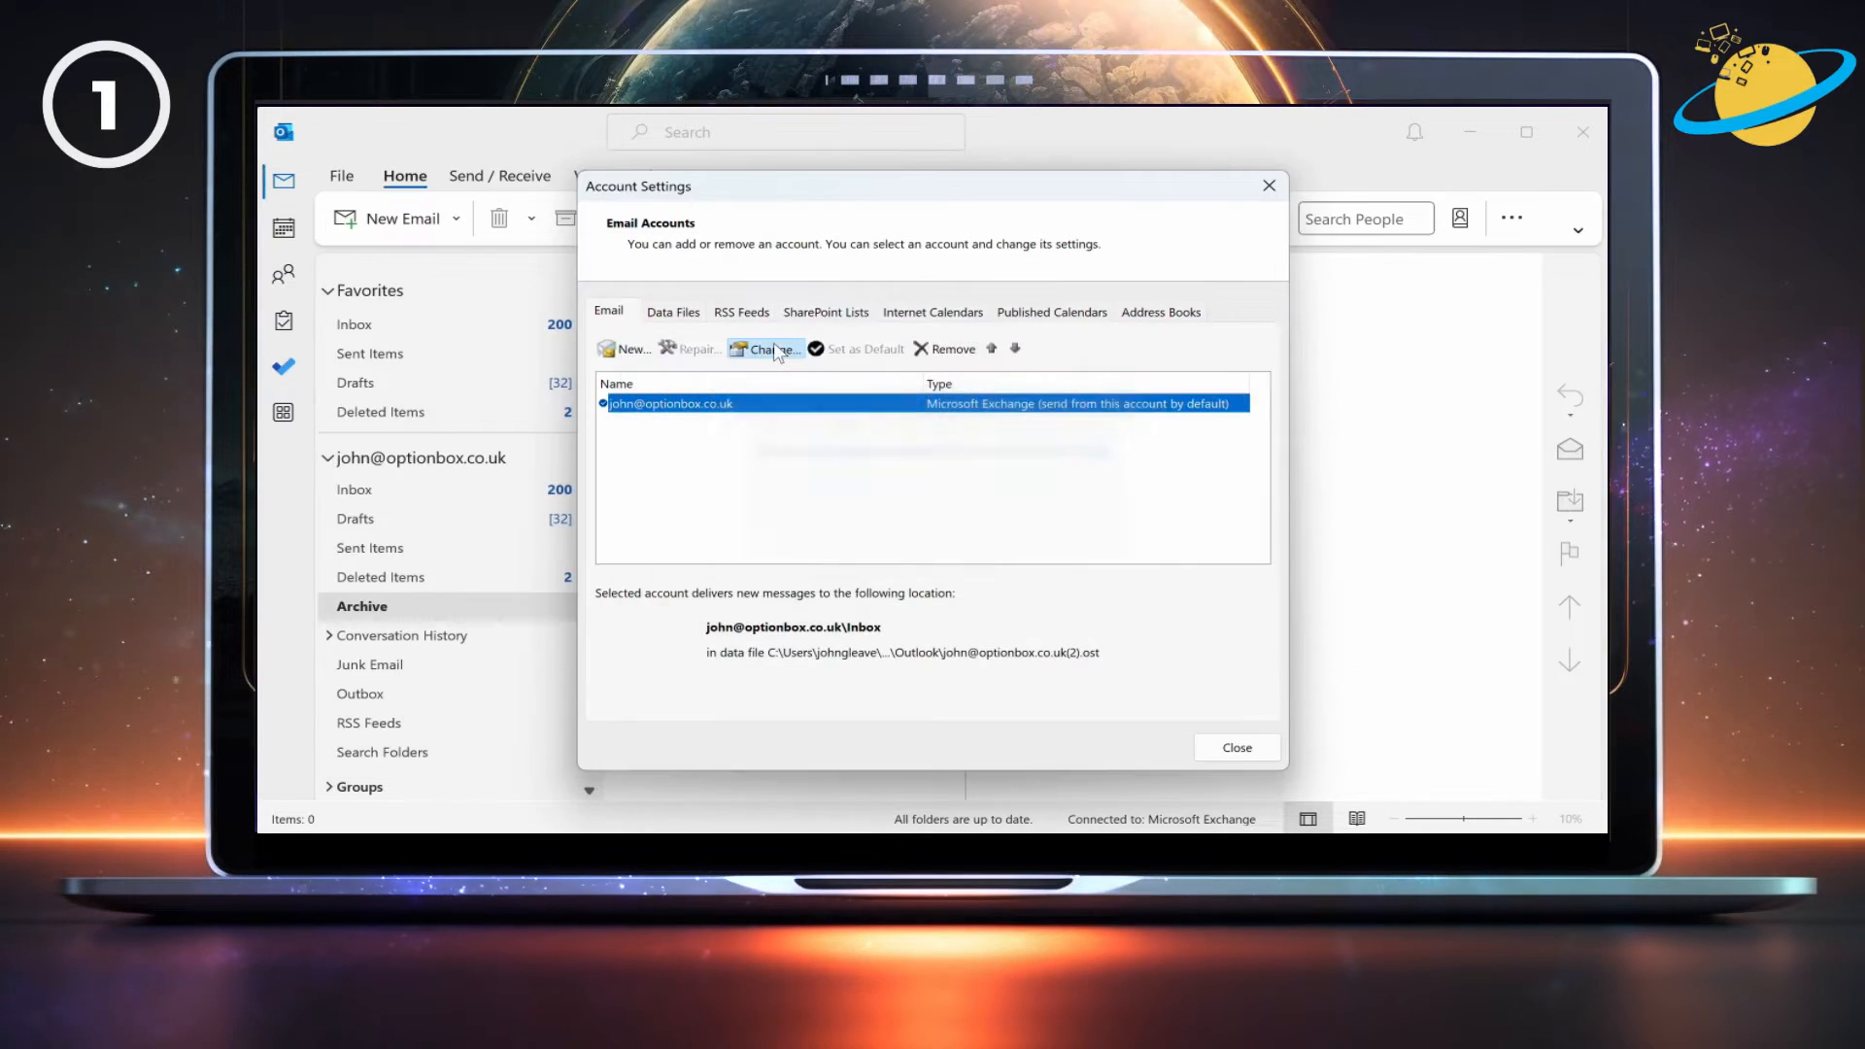
click(777, 350)
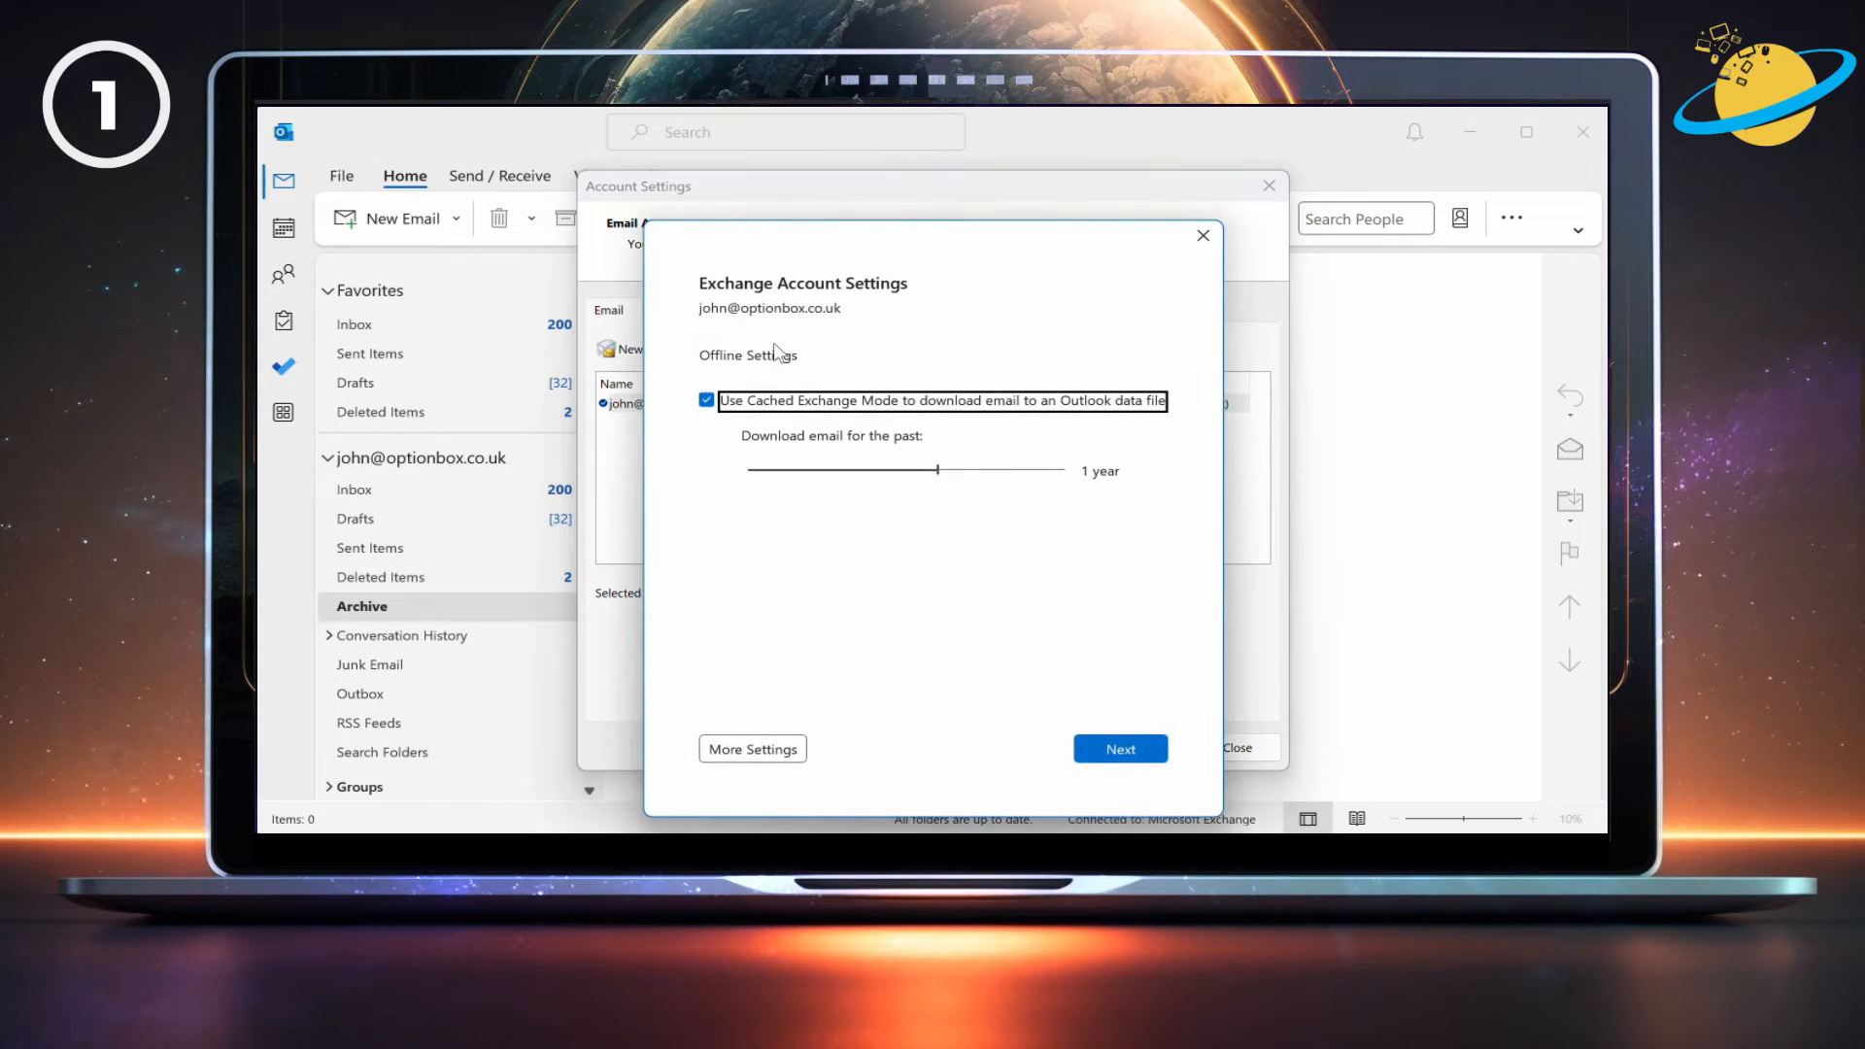
Uncheck Use Cached Exchange Mode on the More Settings Advanced tab and accept the restart notice.
click(763, 750)
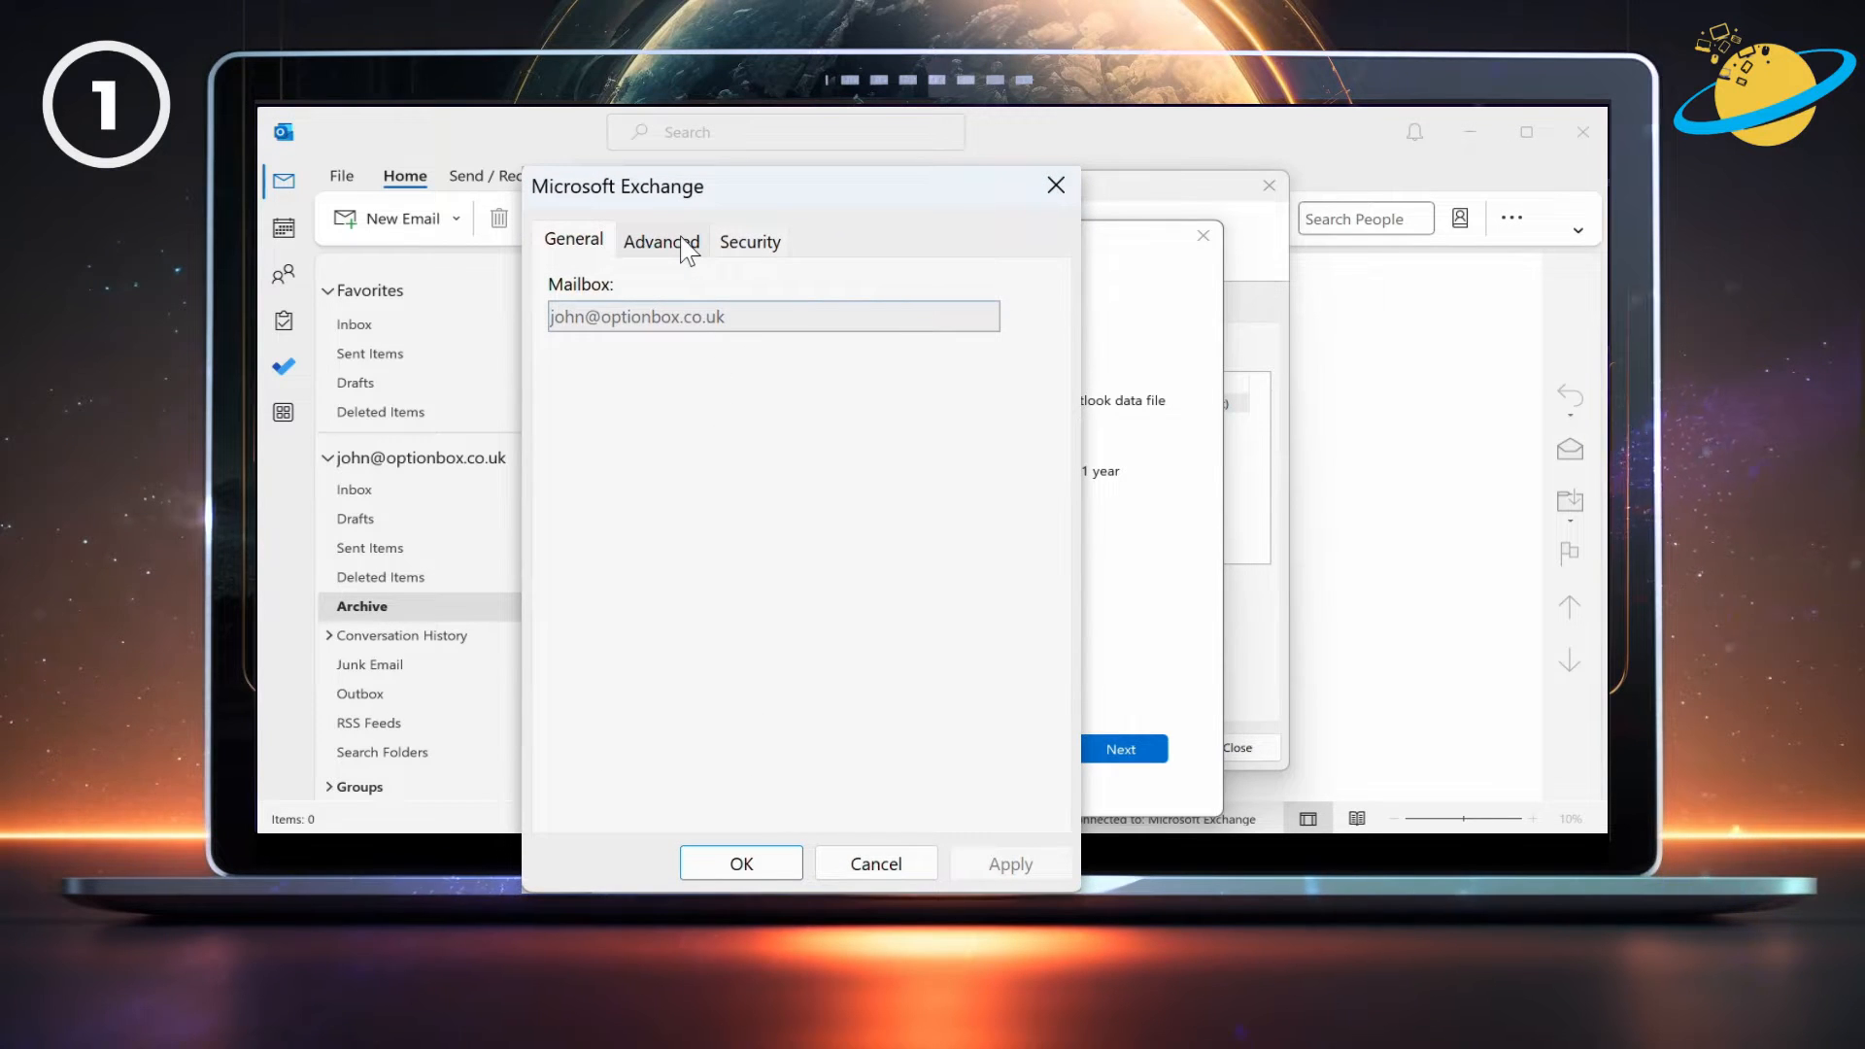
click(683, 243)
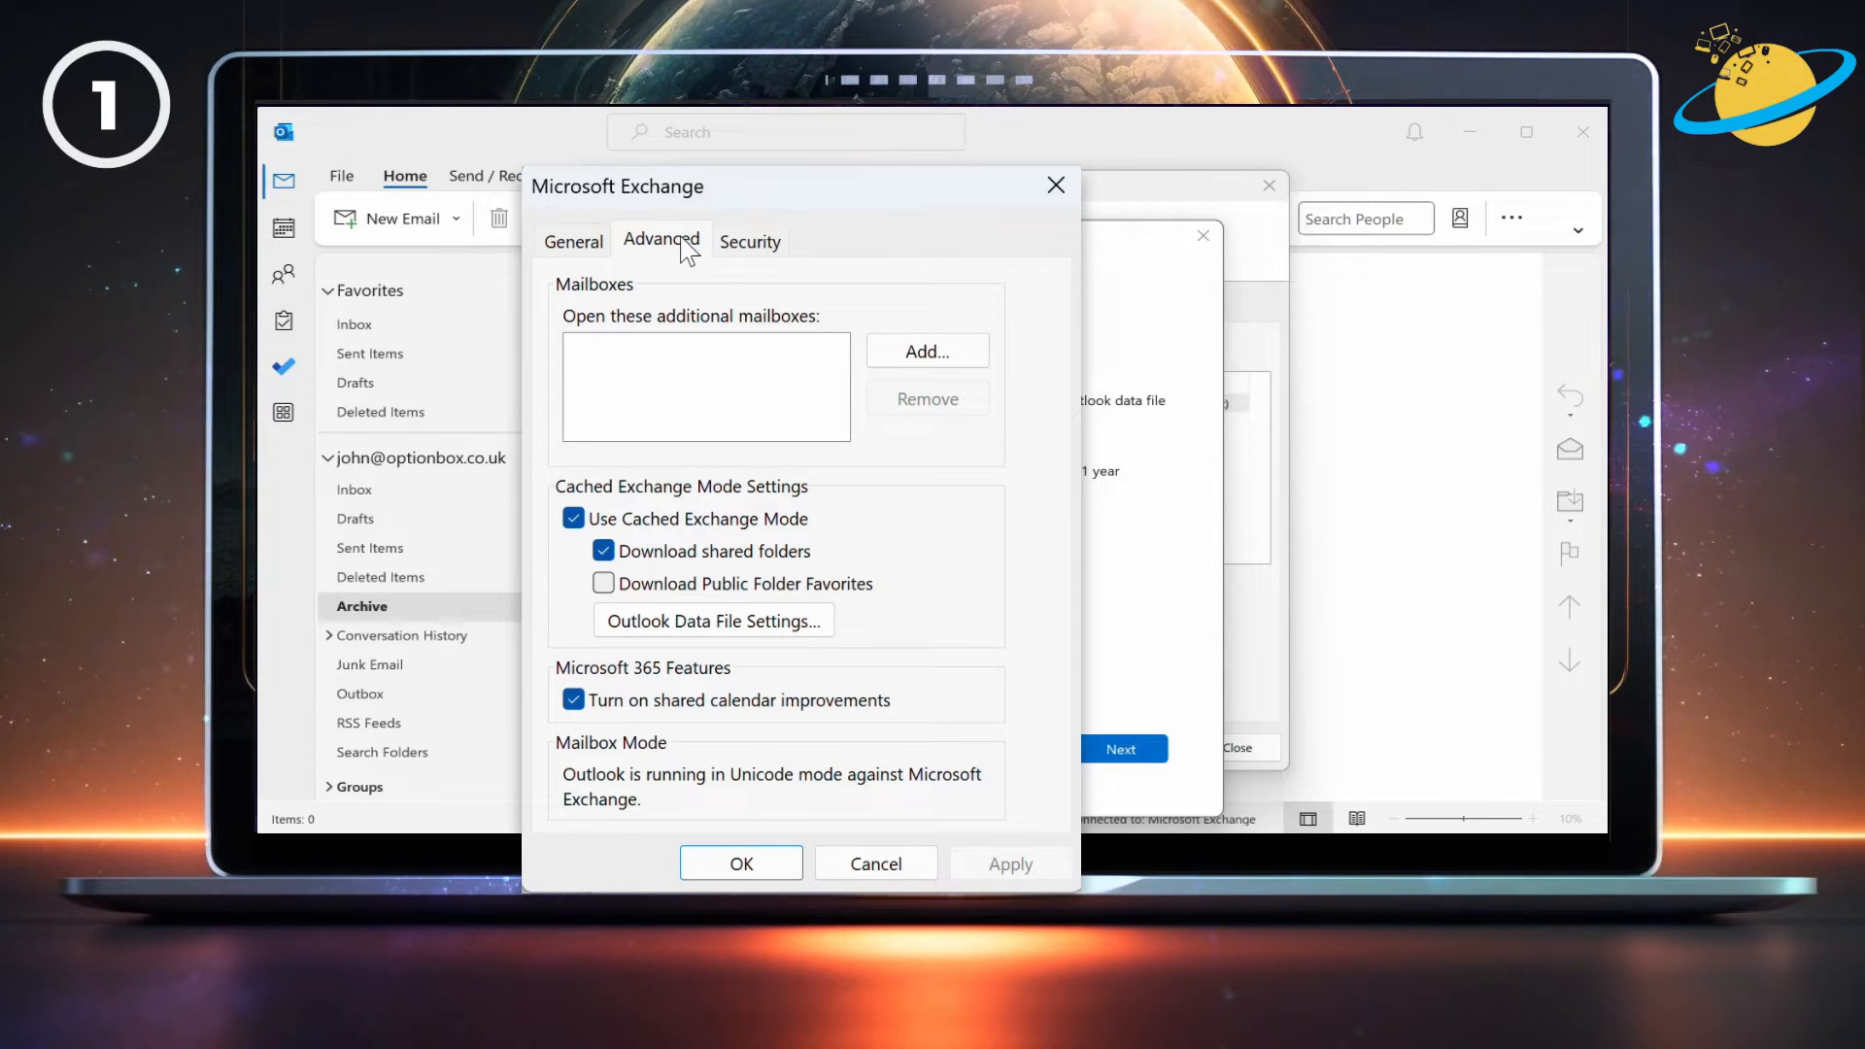
click(574, 520)
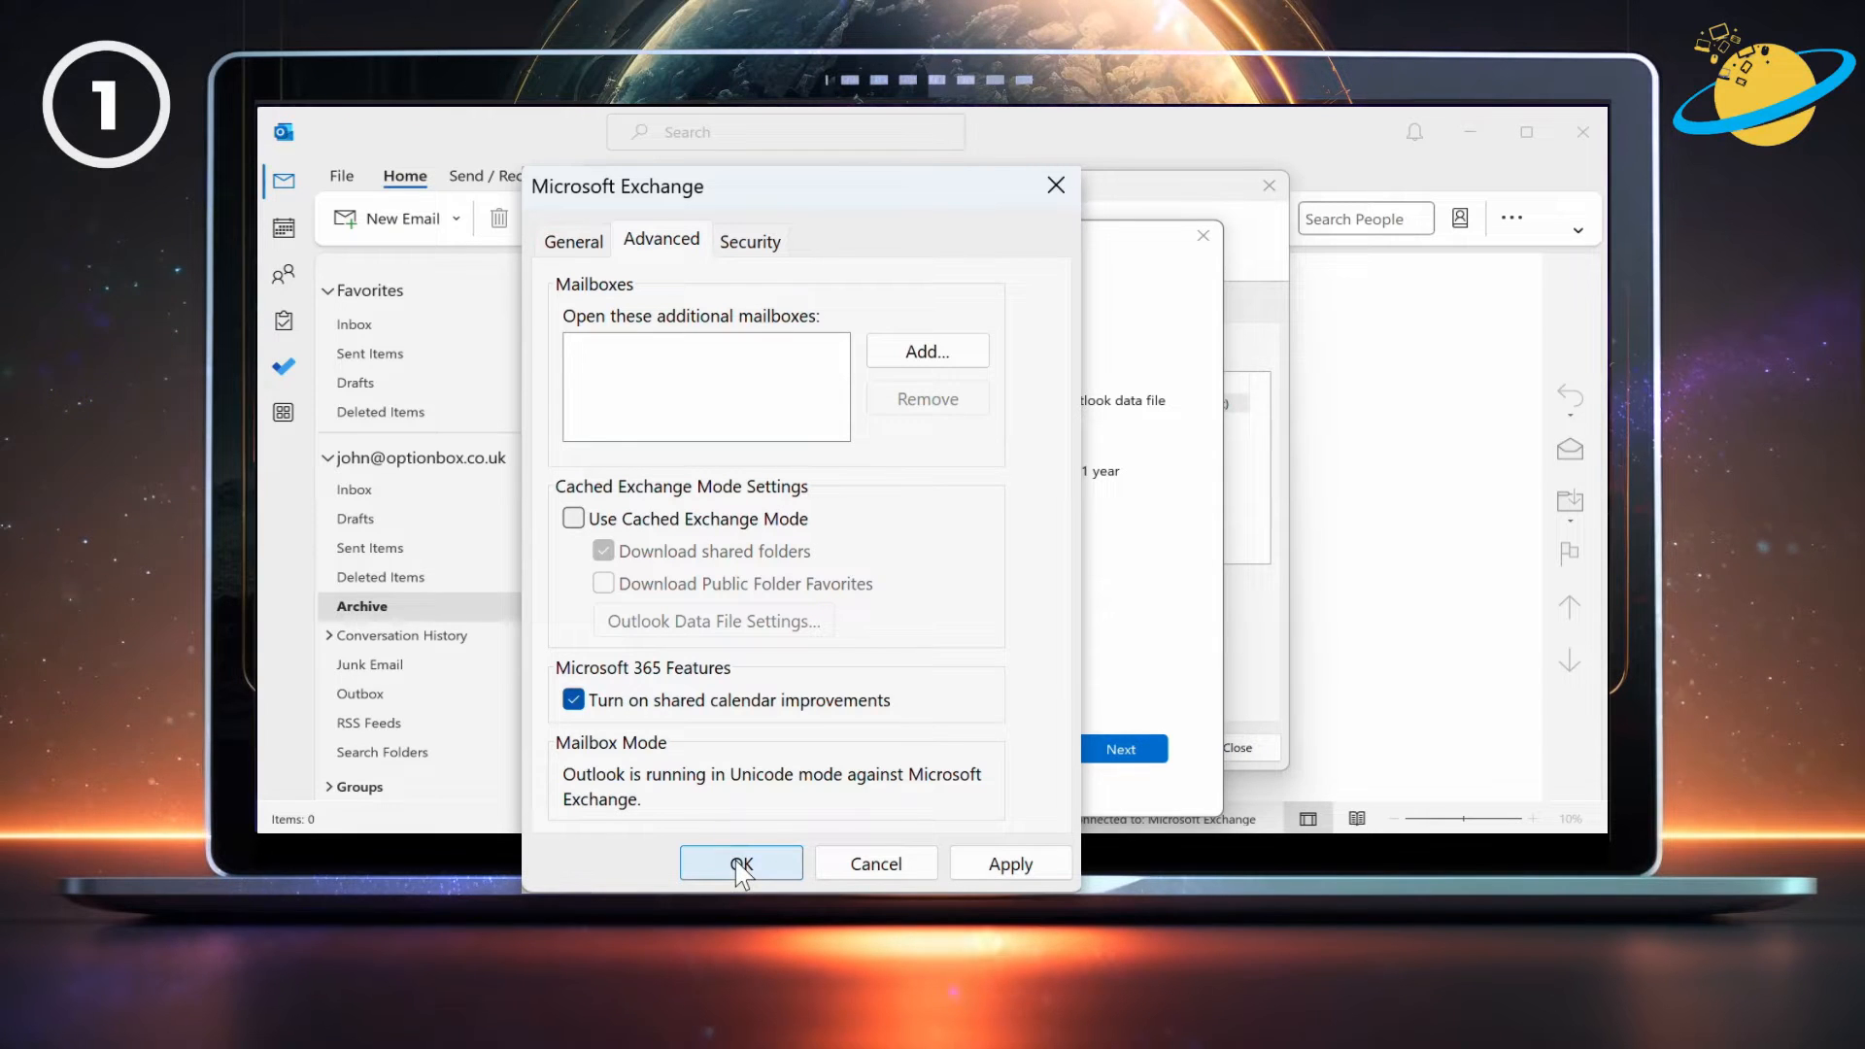
click(750, 789)
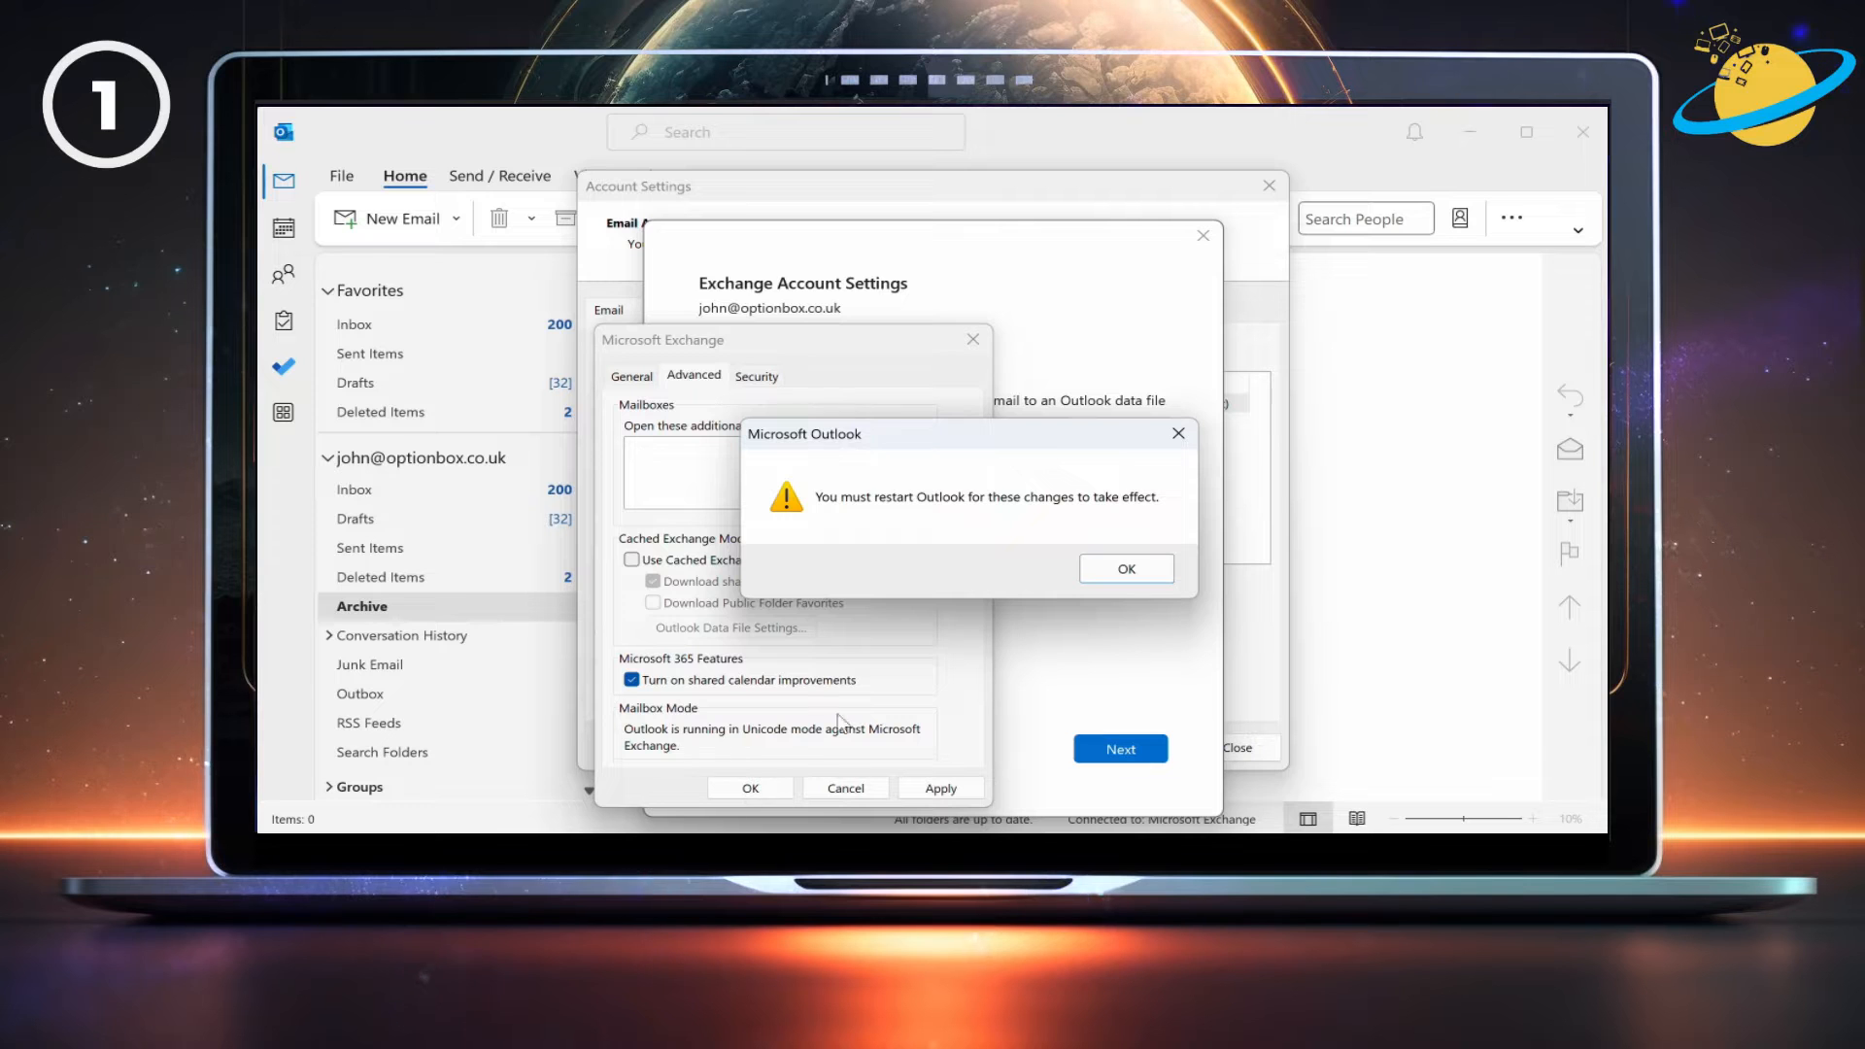
click(1126, 570)
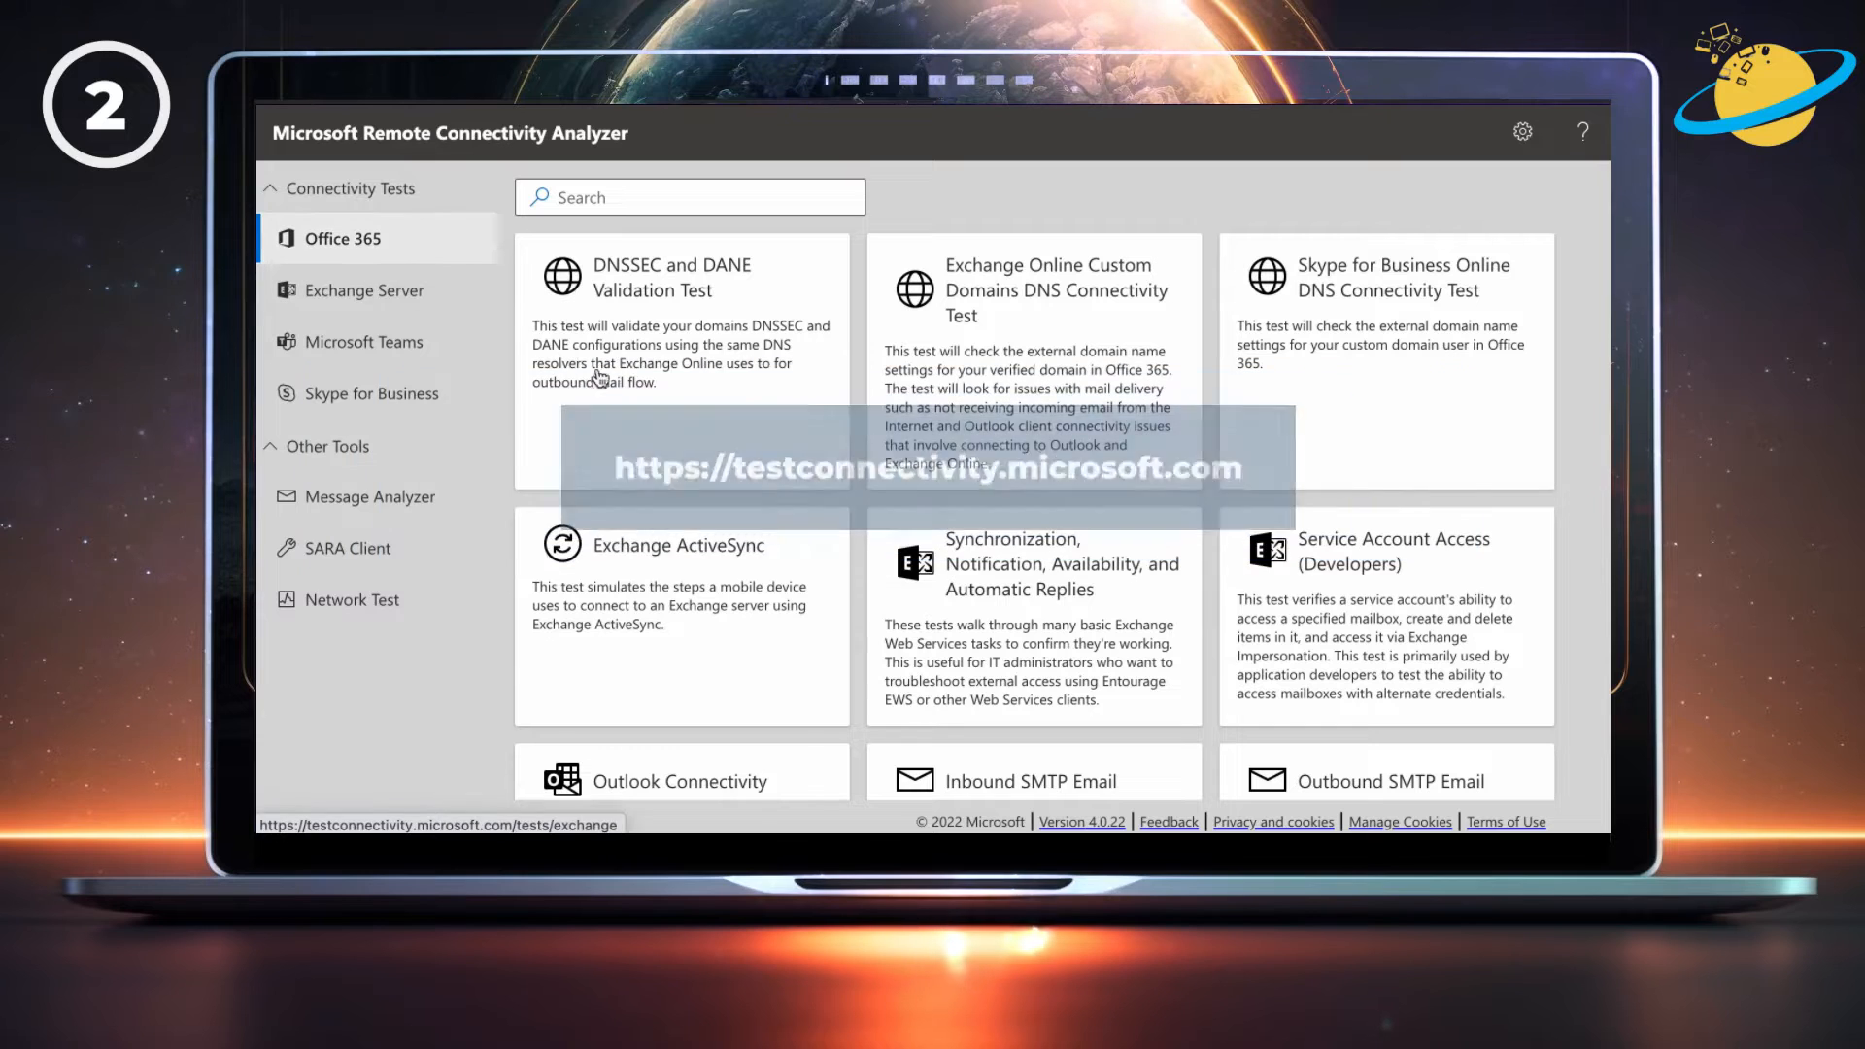
Start the Outlook Connectivity test, enter the mailbox's e-mail address, and sign in.
scroll(675, 421, down, 3)
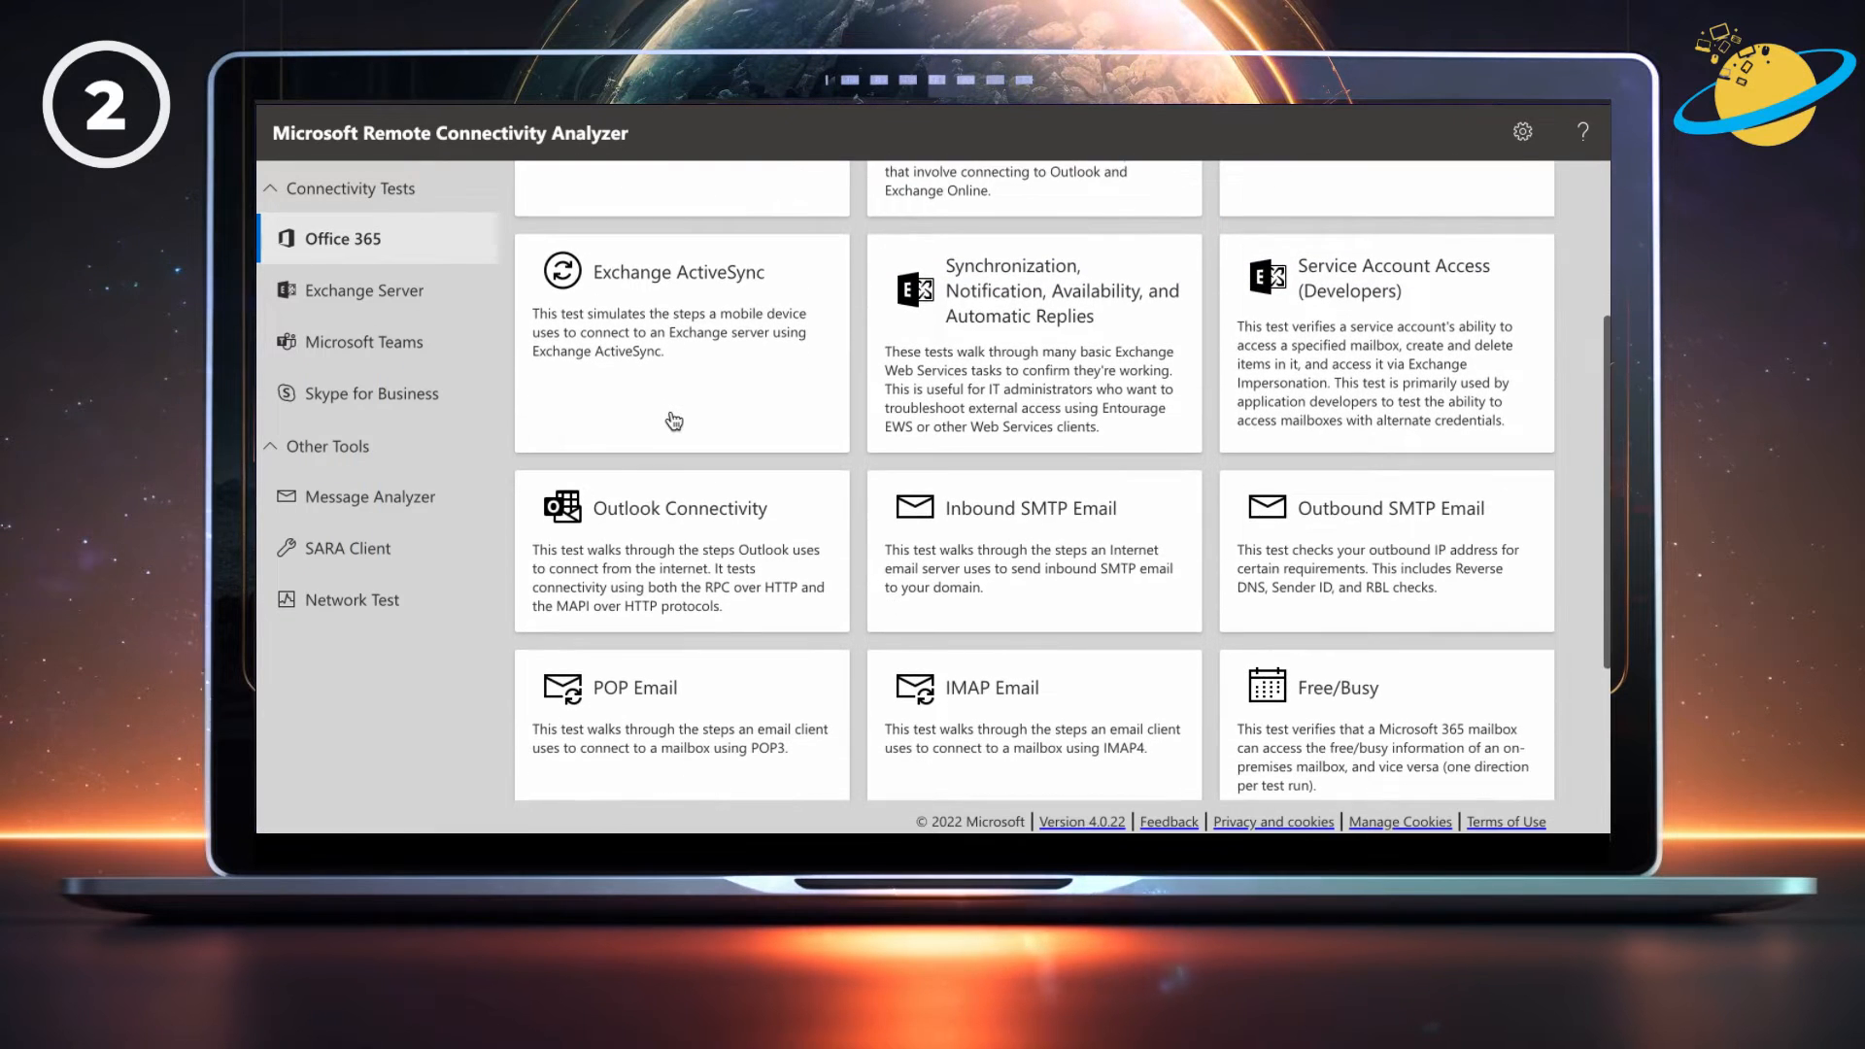
click(725, 535)
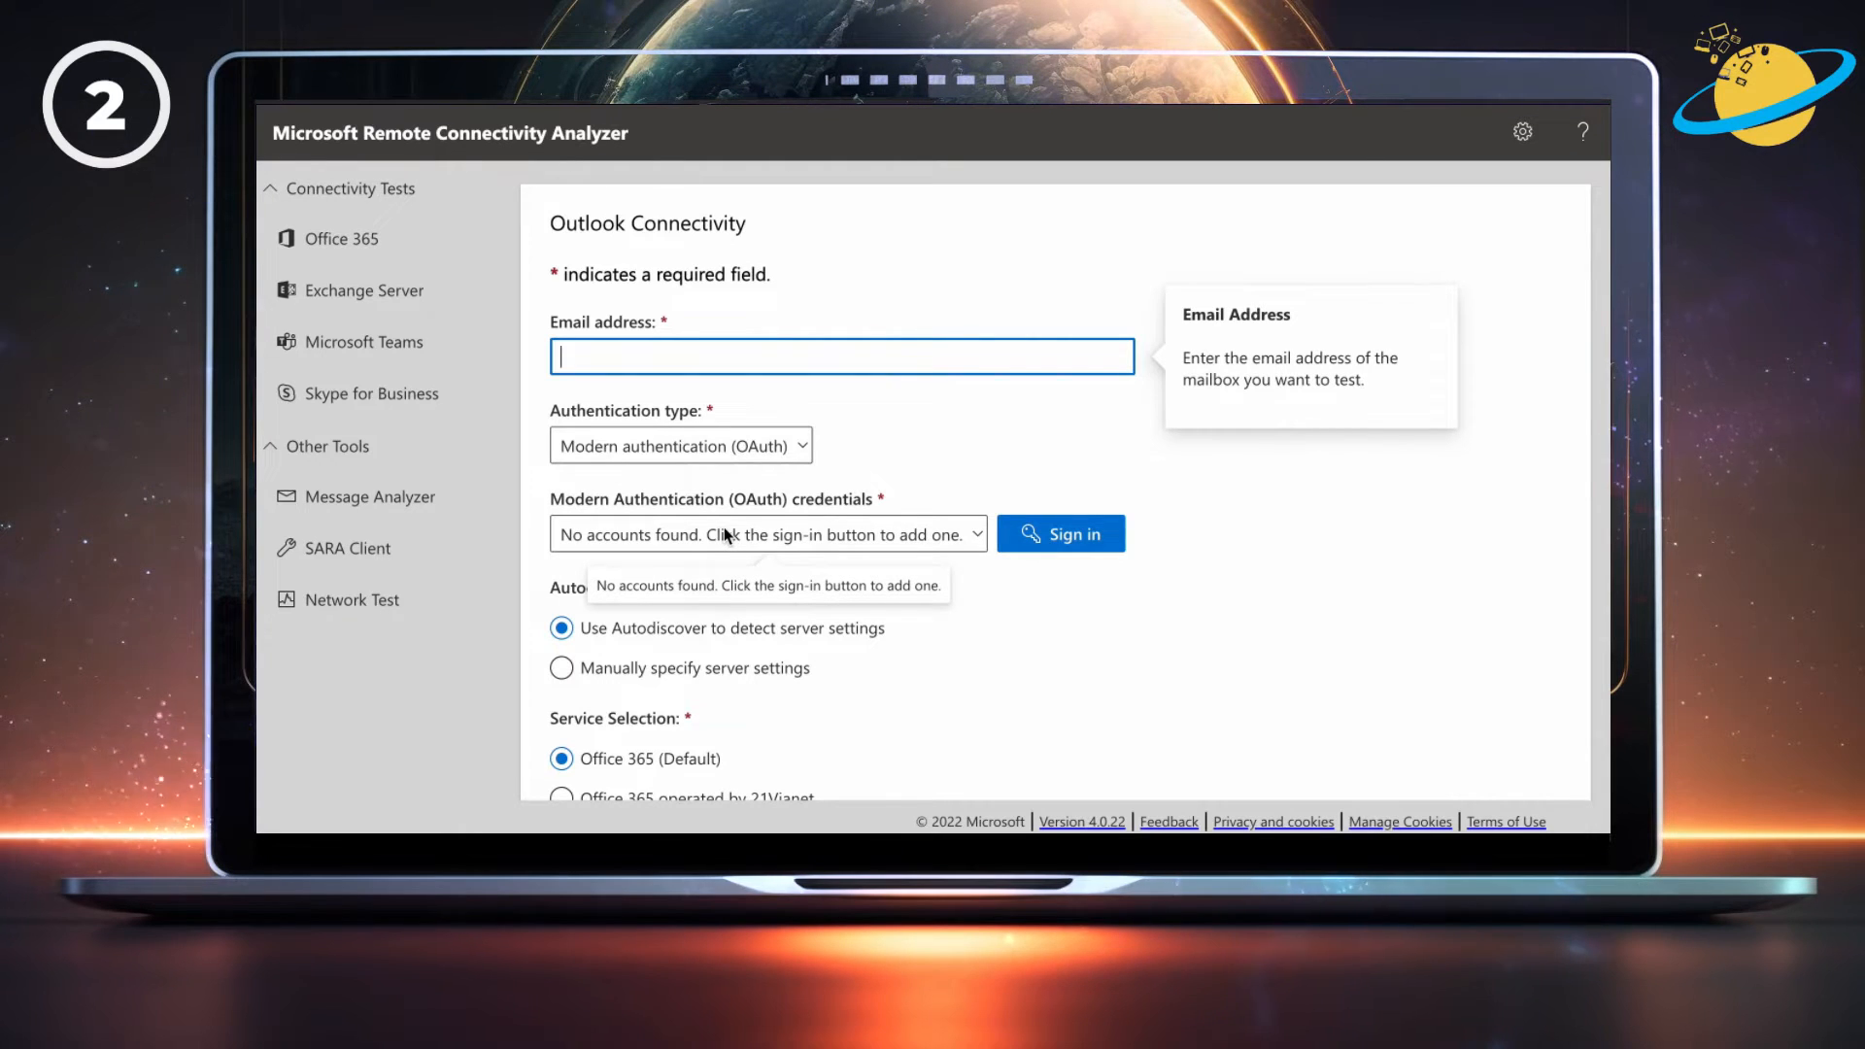
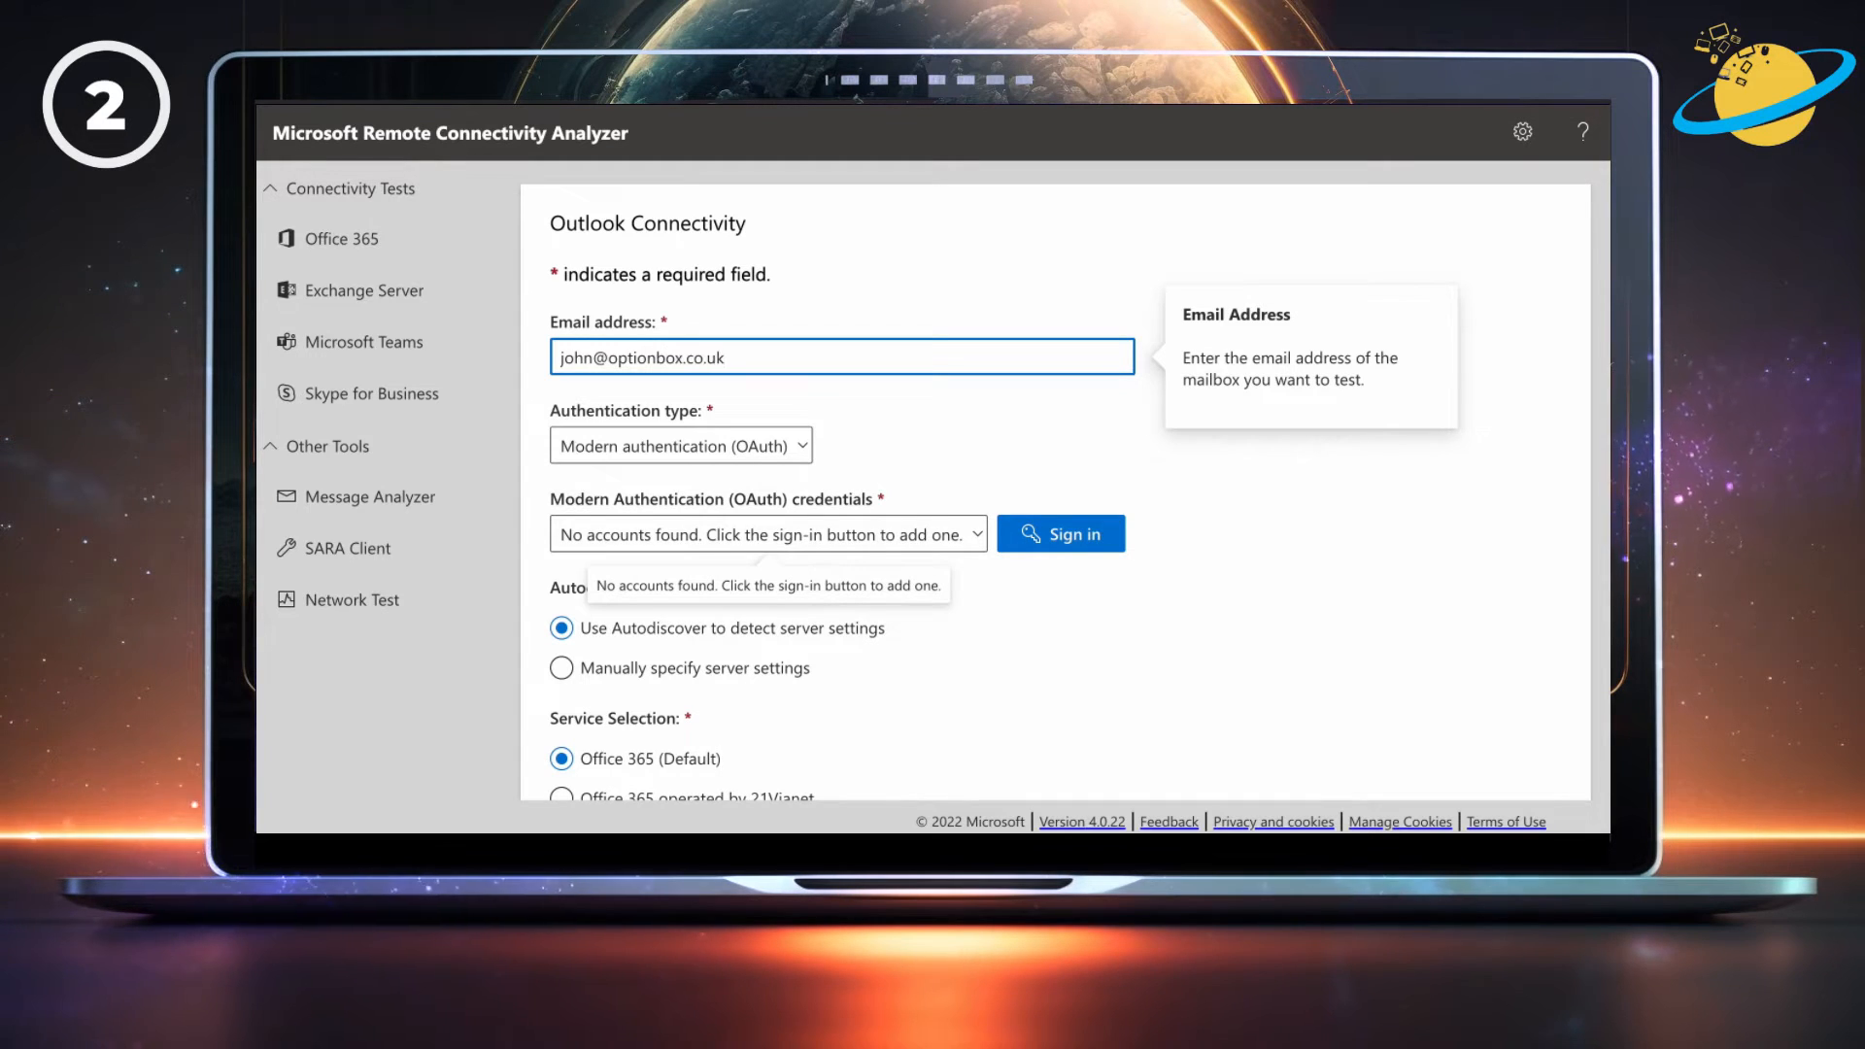
click(1045, 537)
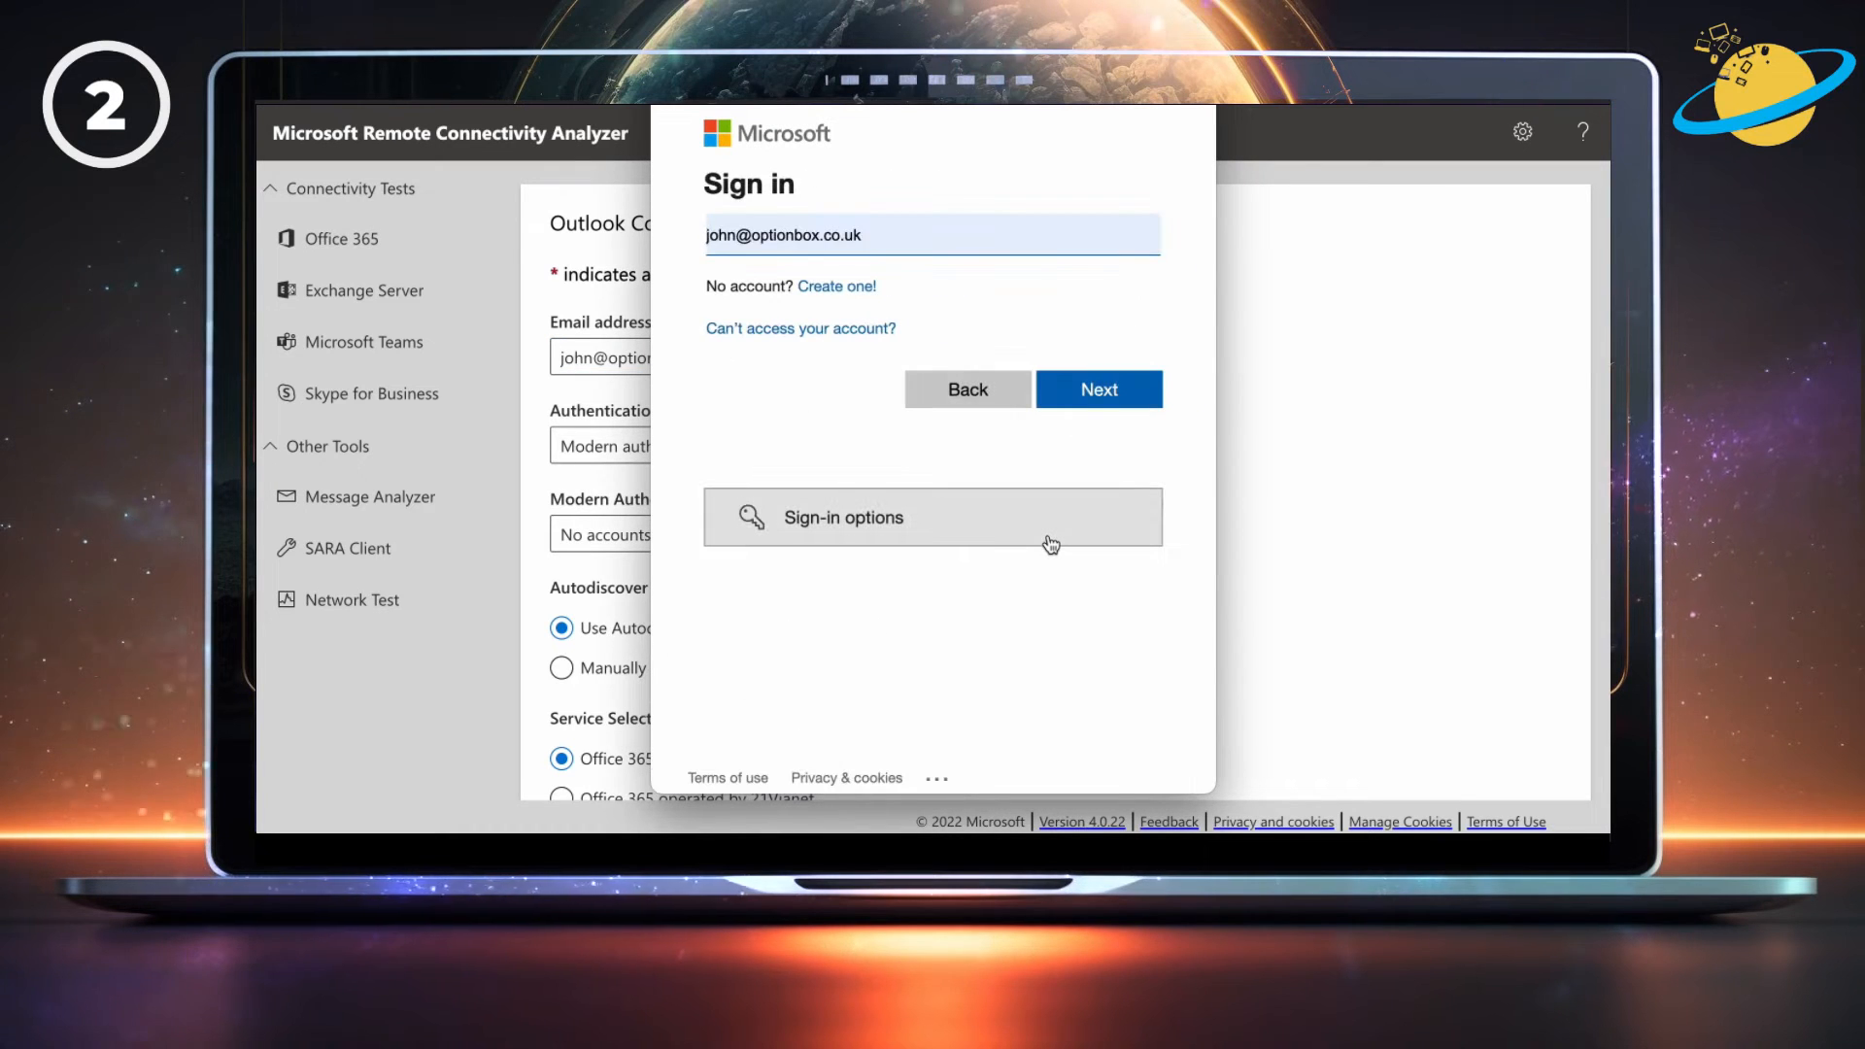
Continue signing in and submit the displayed verification characters.
click(1091, 400)
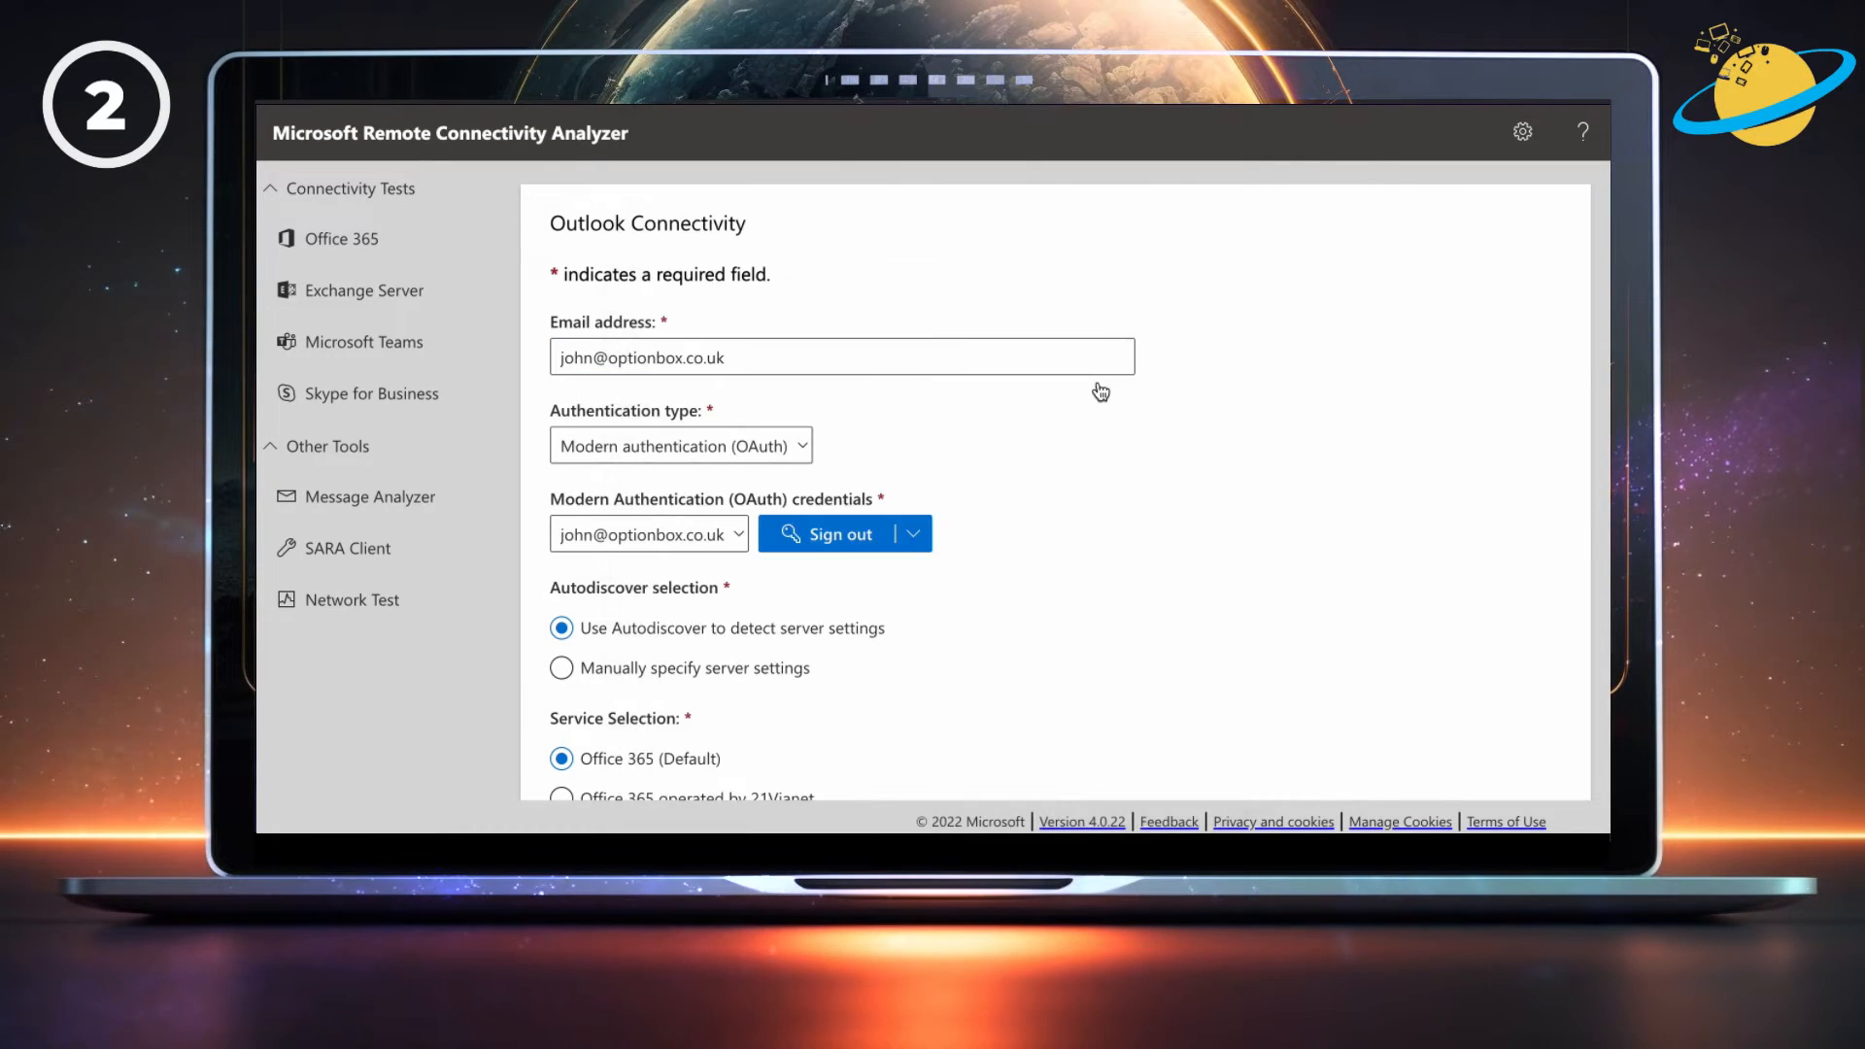
scroll(1101, 392, down, 5)
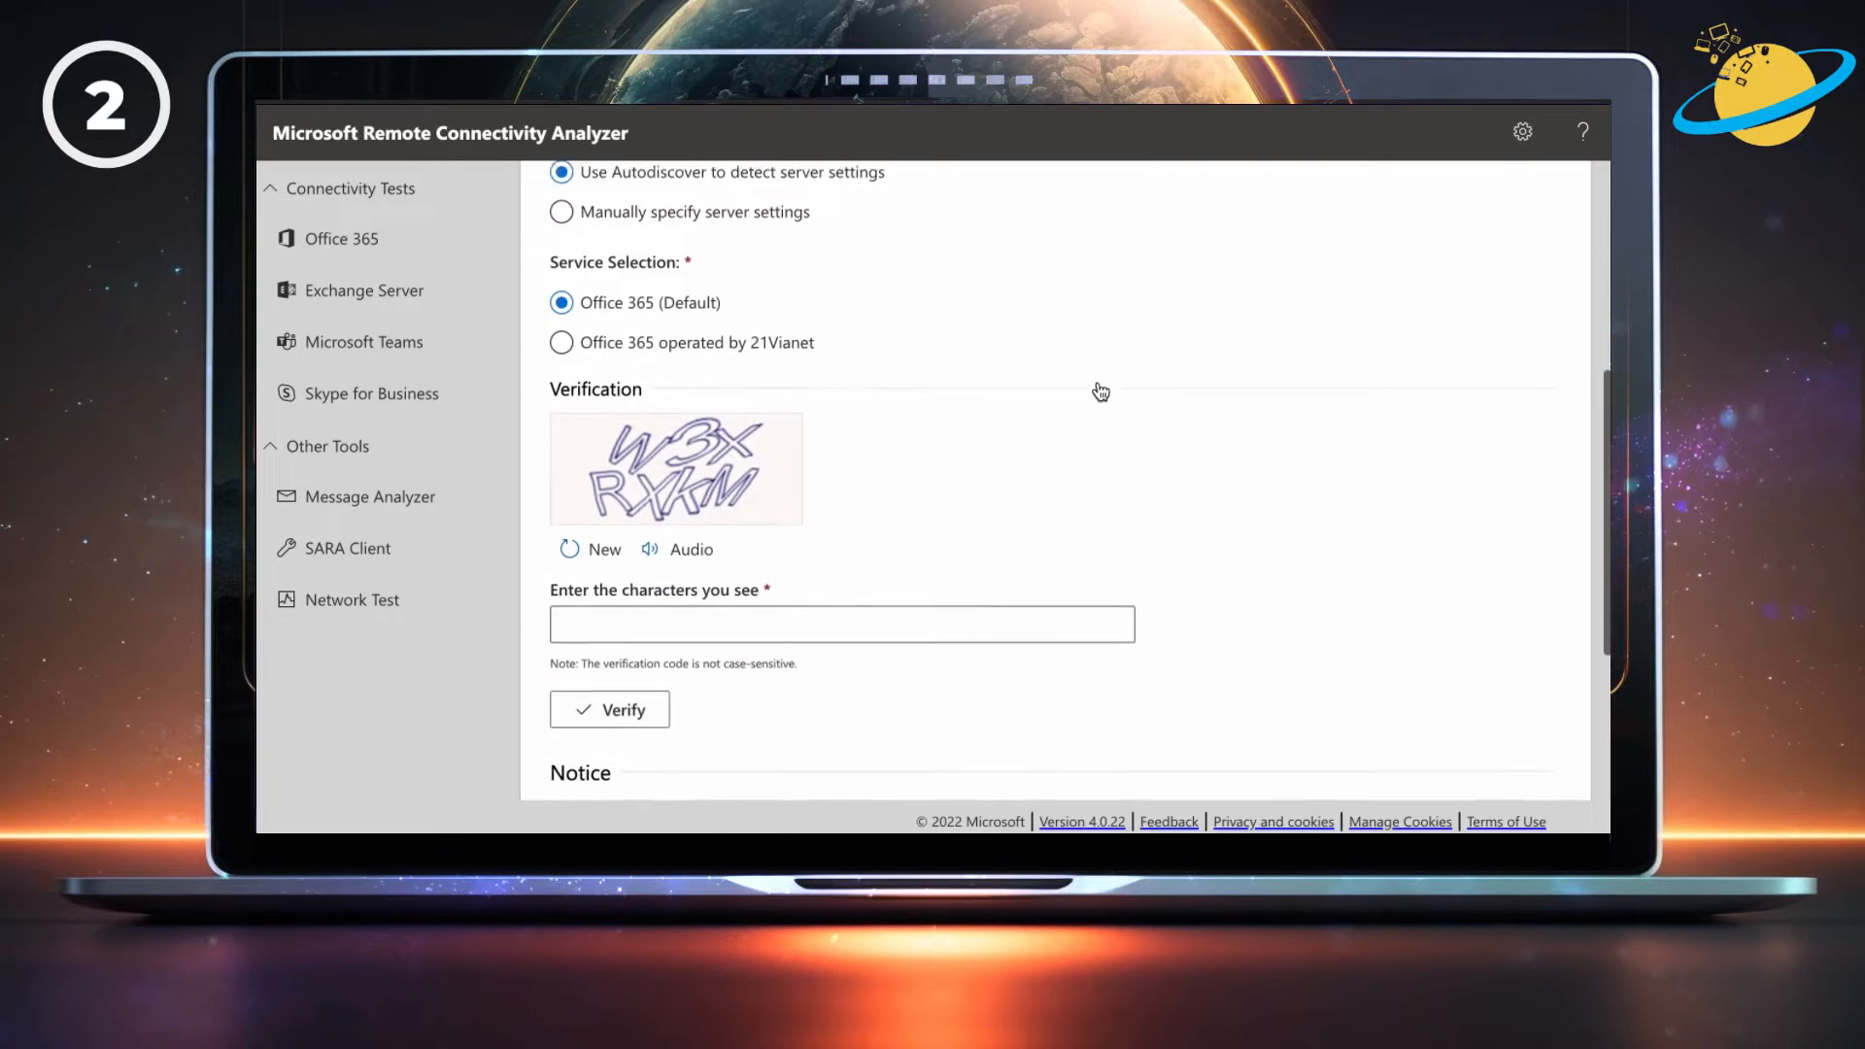
scroll(1100, 391, down, 2)
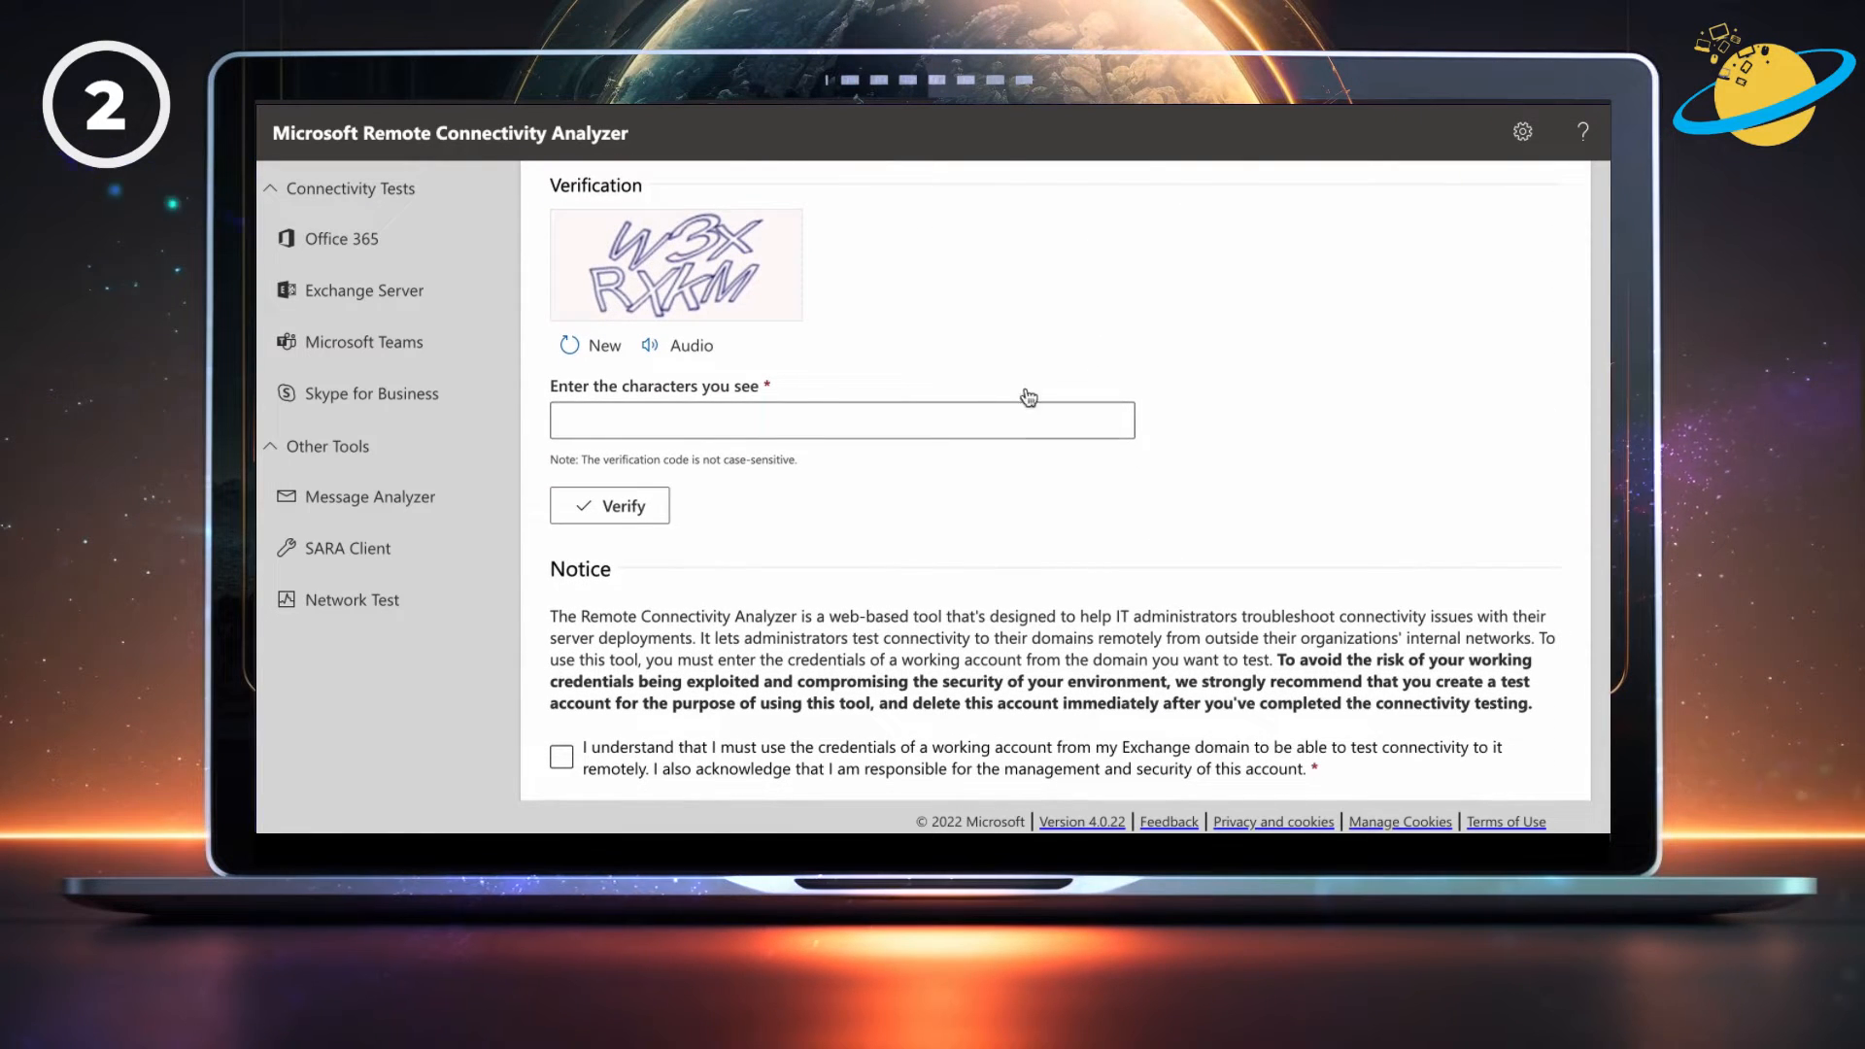
click(908, 414)
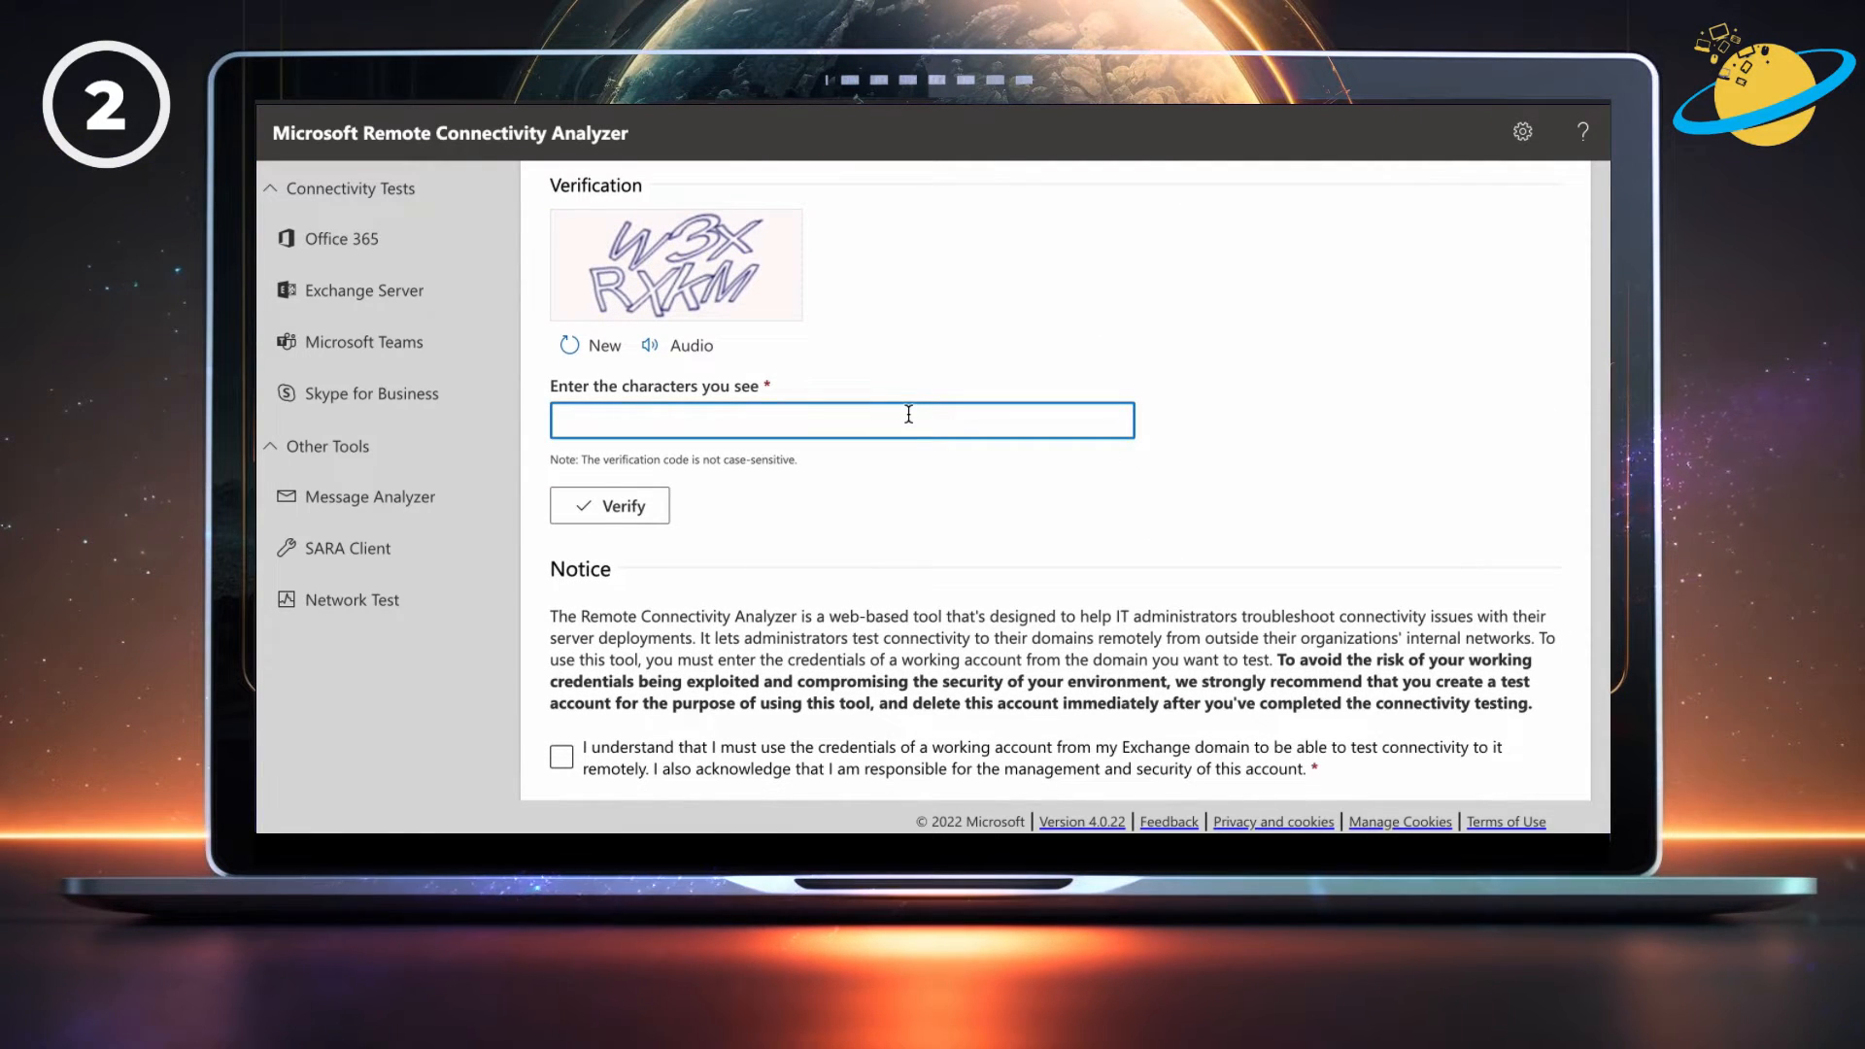
text(W3X)
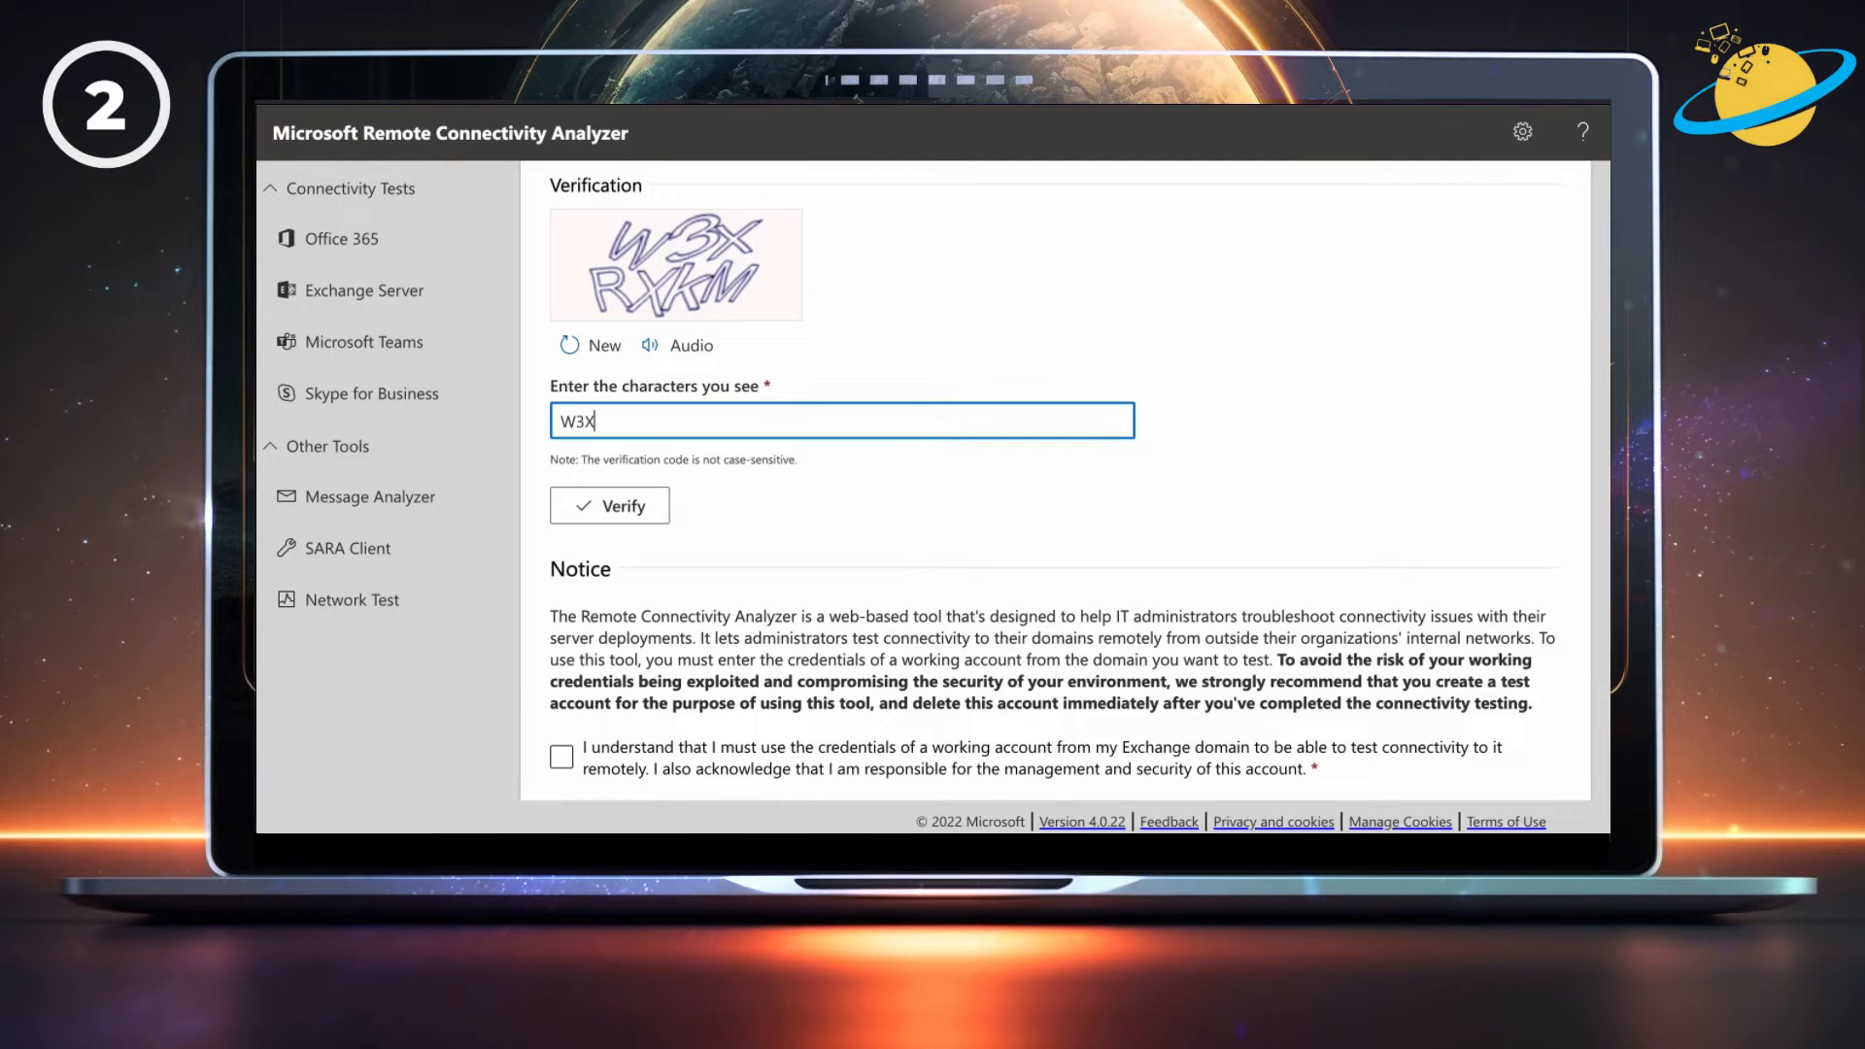
text(RXKM)
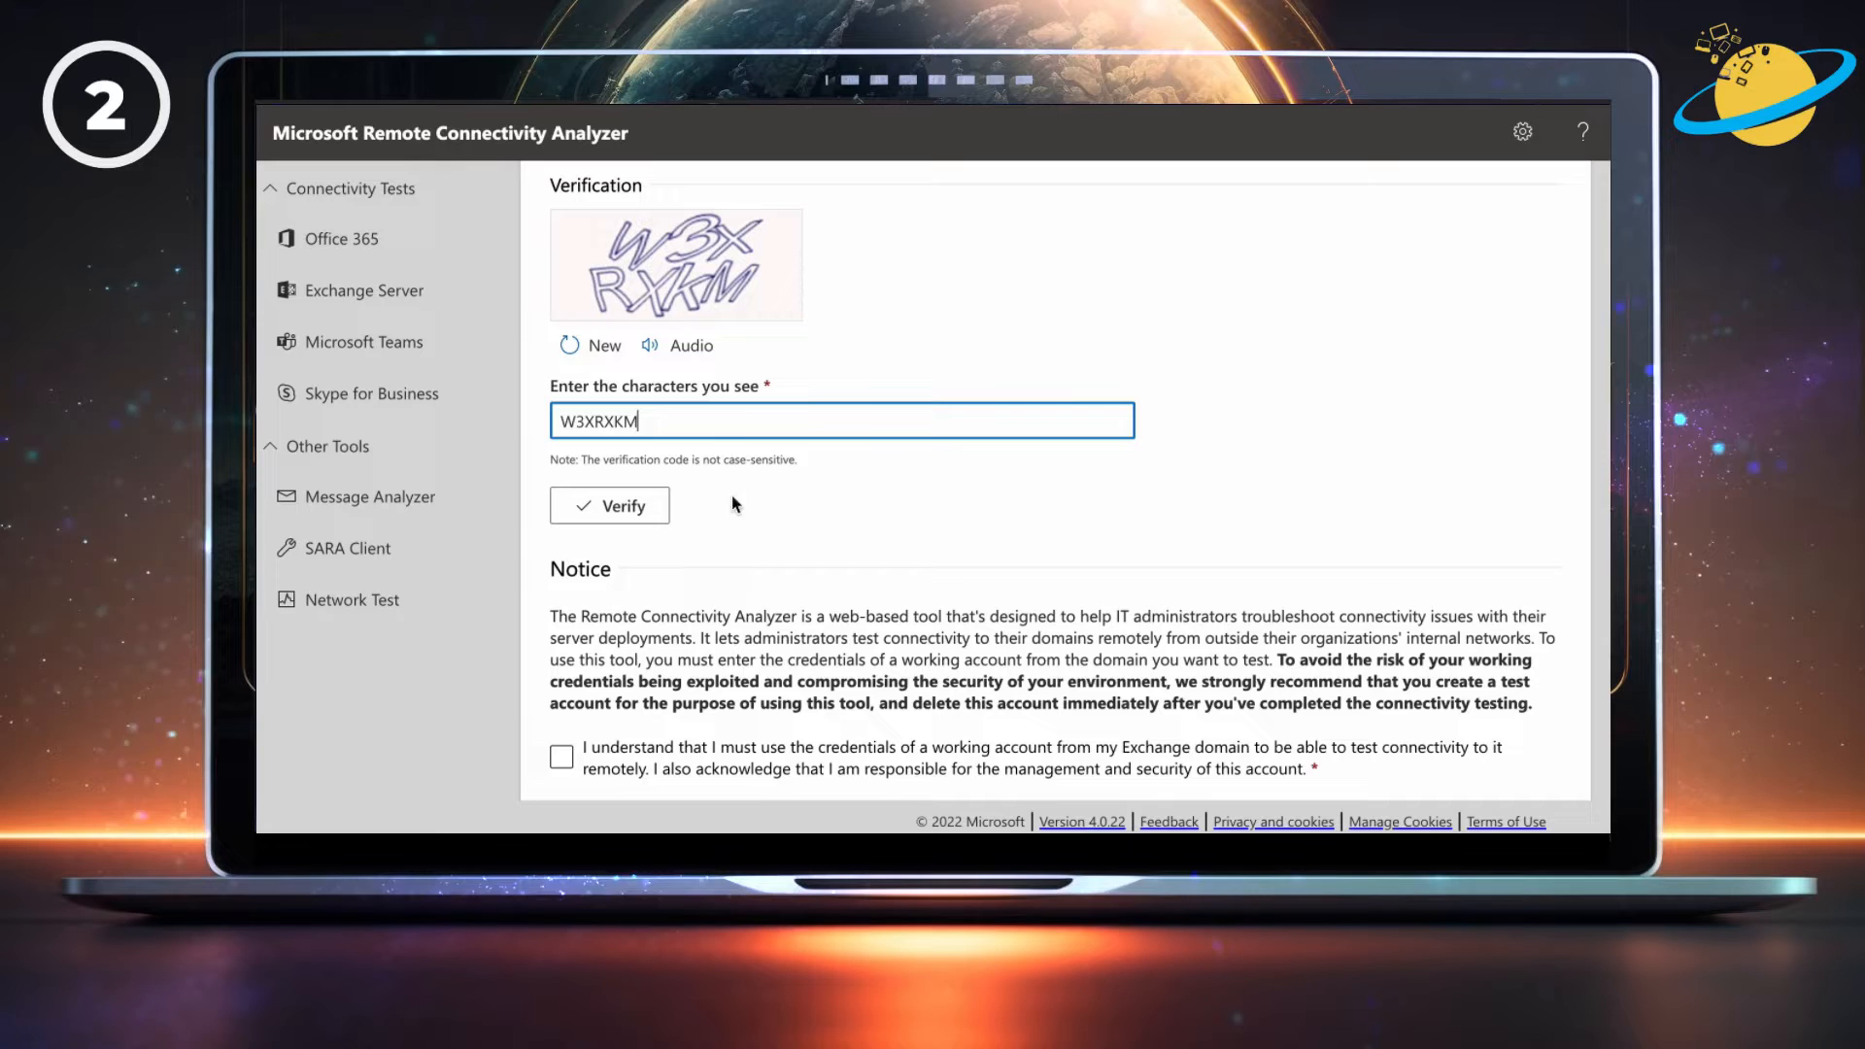
click(632, 505)
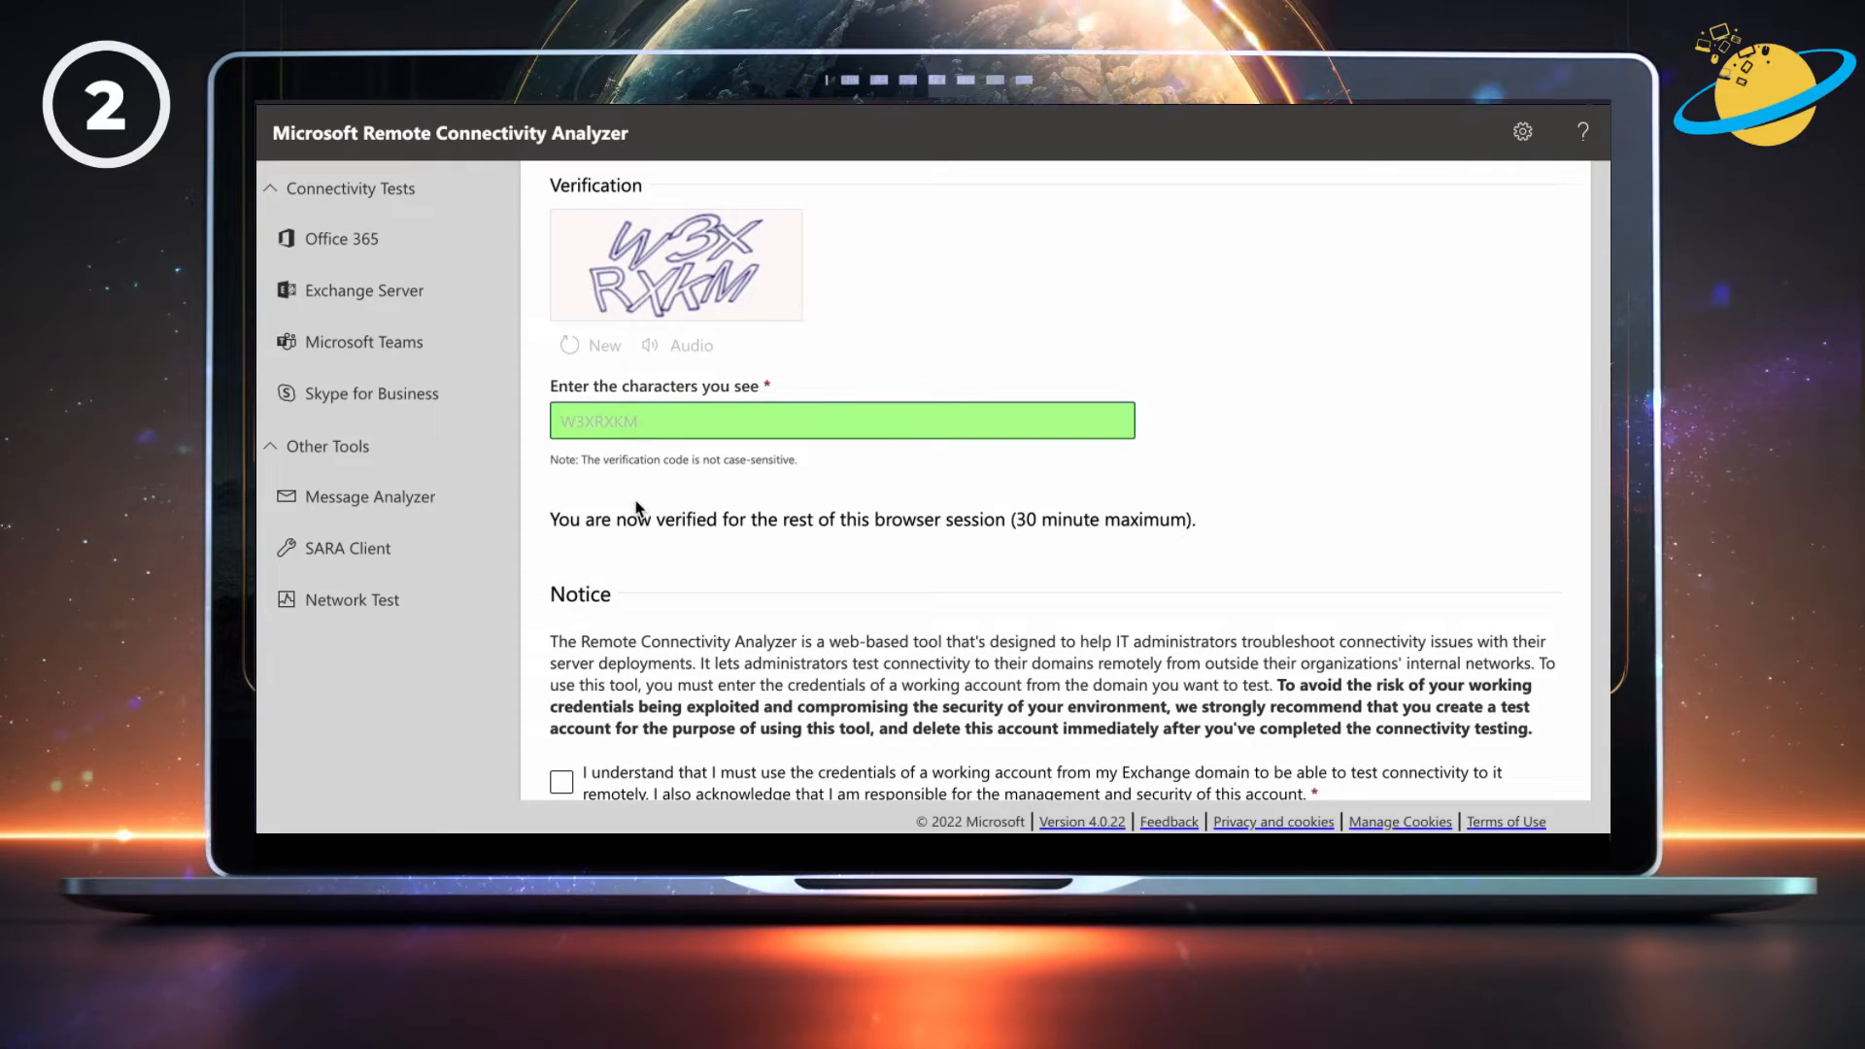
Tick the test-account responsibility acknowledgement and run Perform Test.
scroll(636, 505, down, 2)
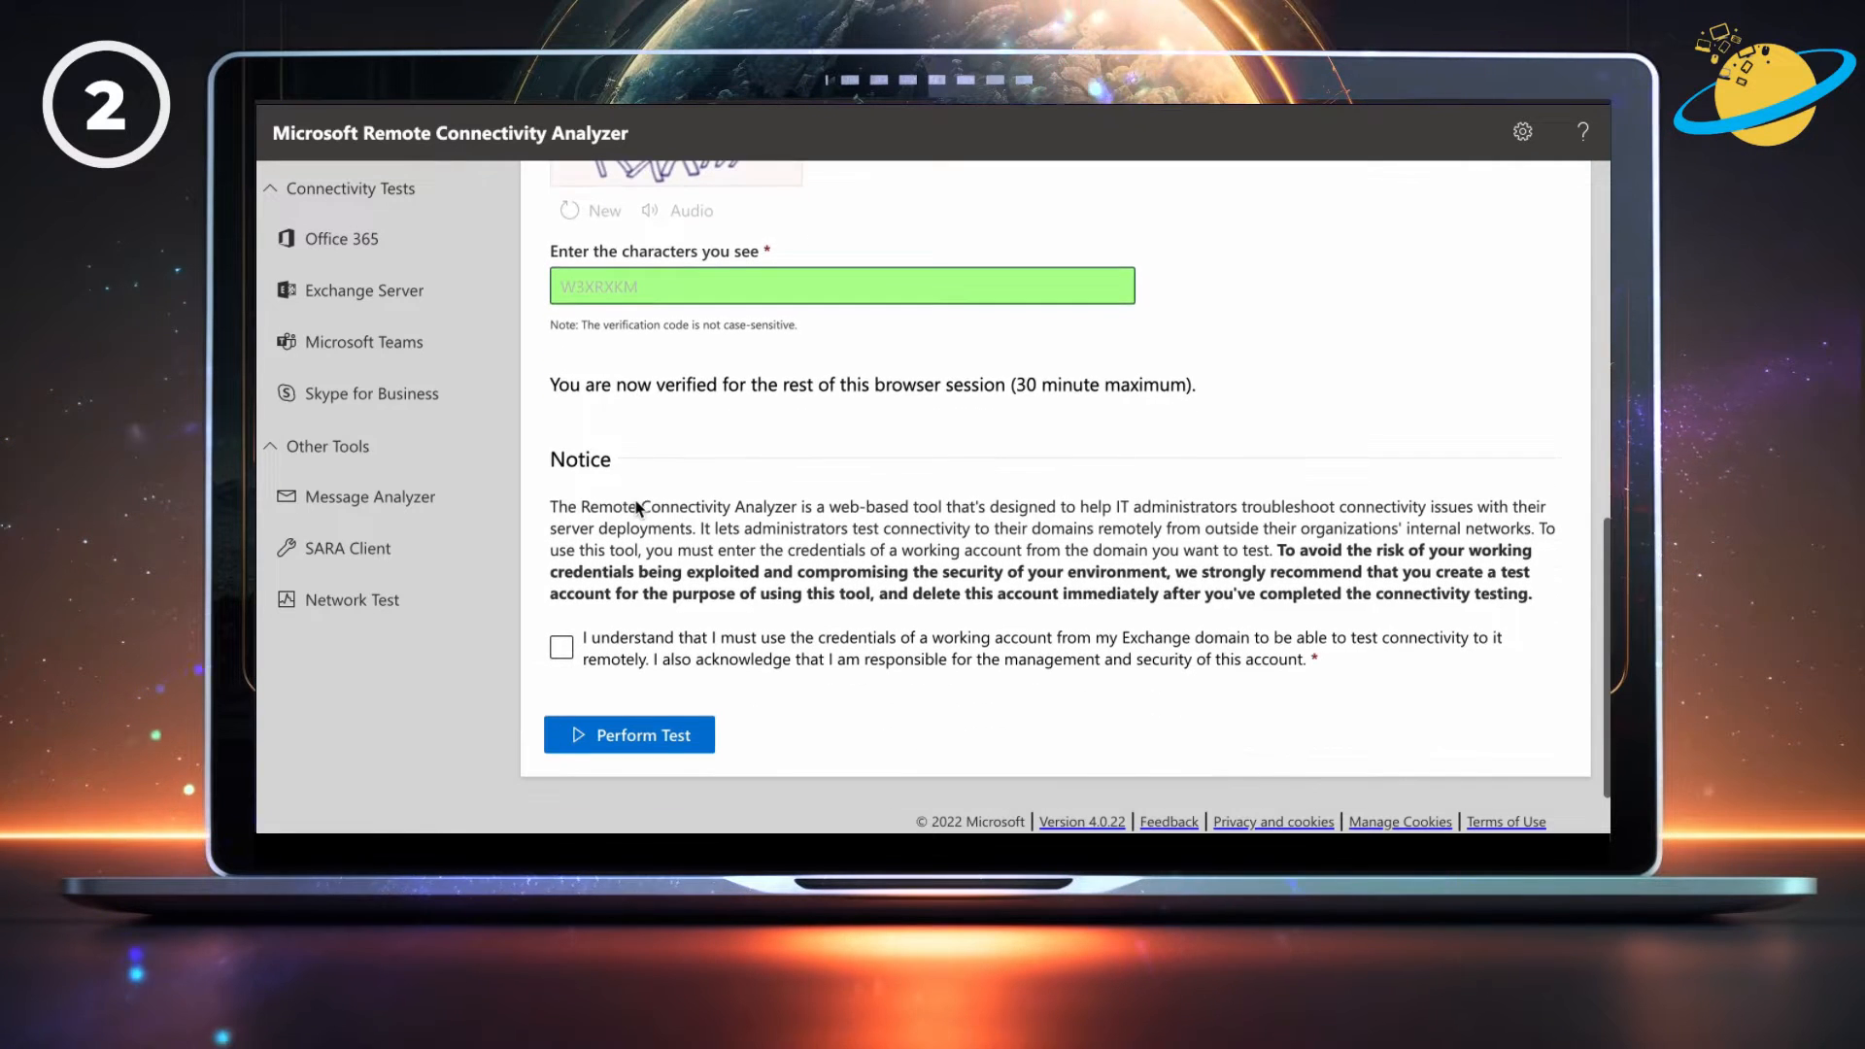
click(562, 648)
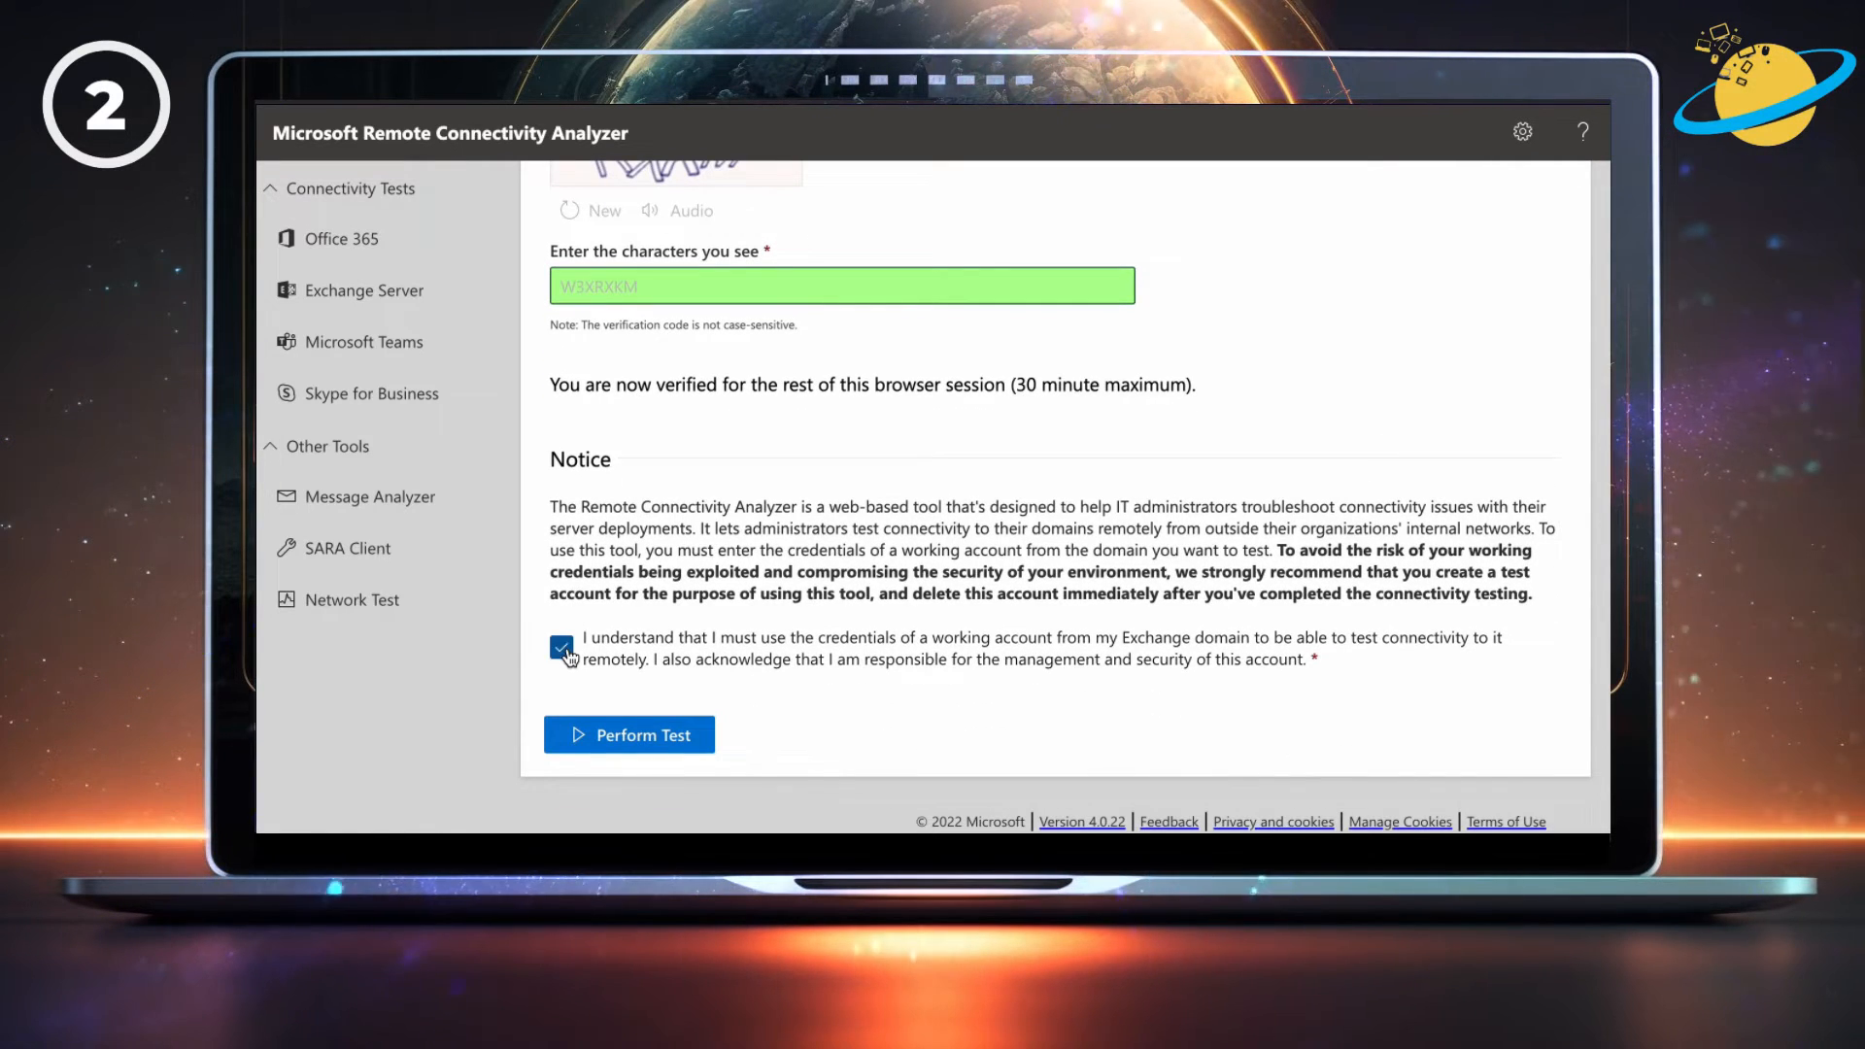
click(625, 739)
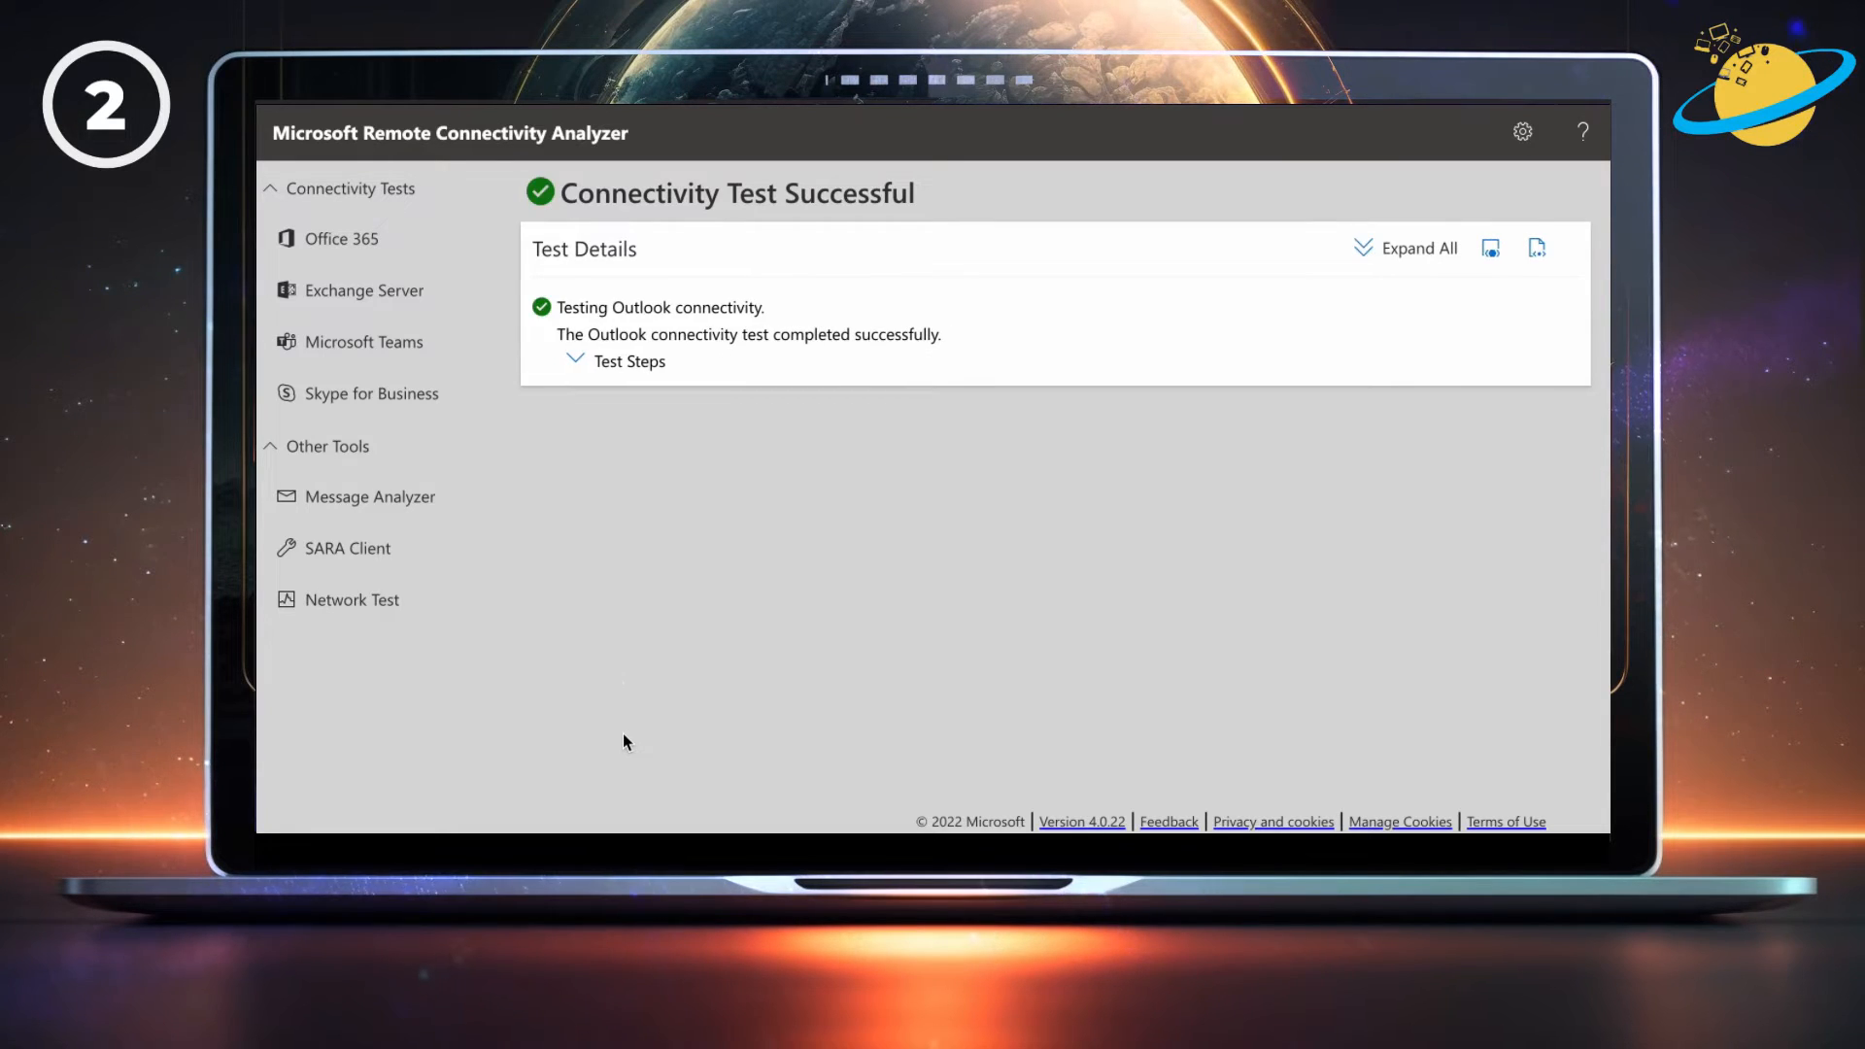
Expand every nested test step and scroll through the passed Autodiscover and MAPI over HTTP results.
click(577, 362)
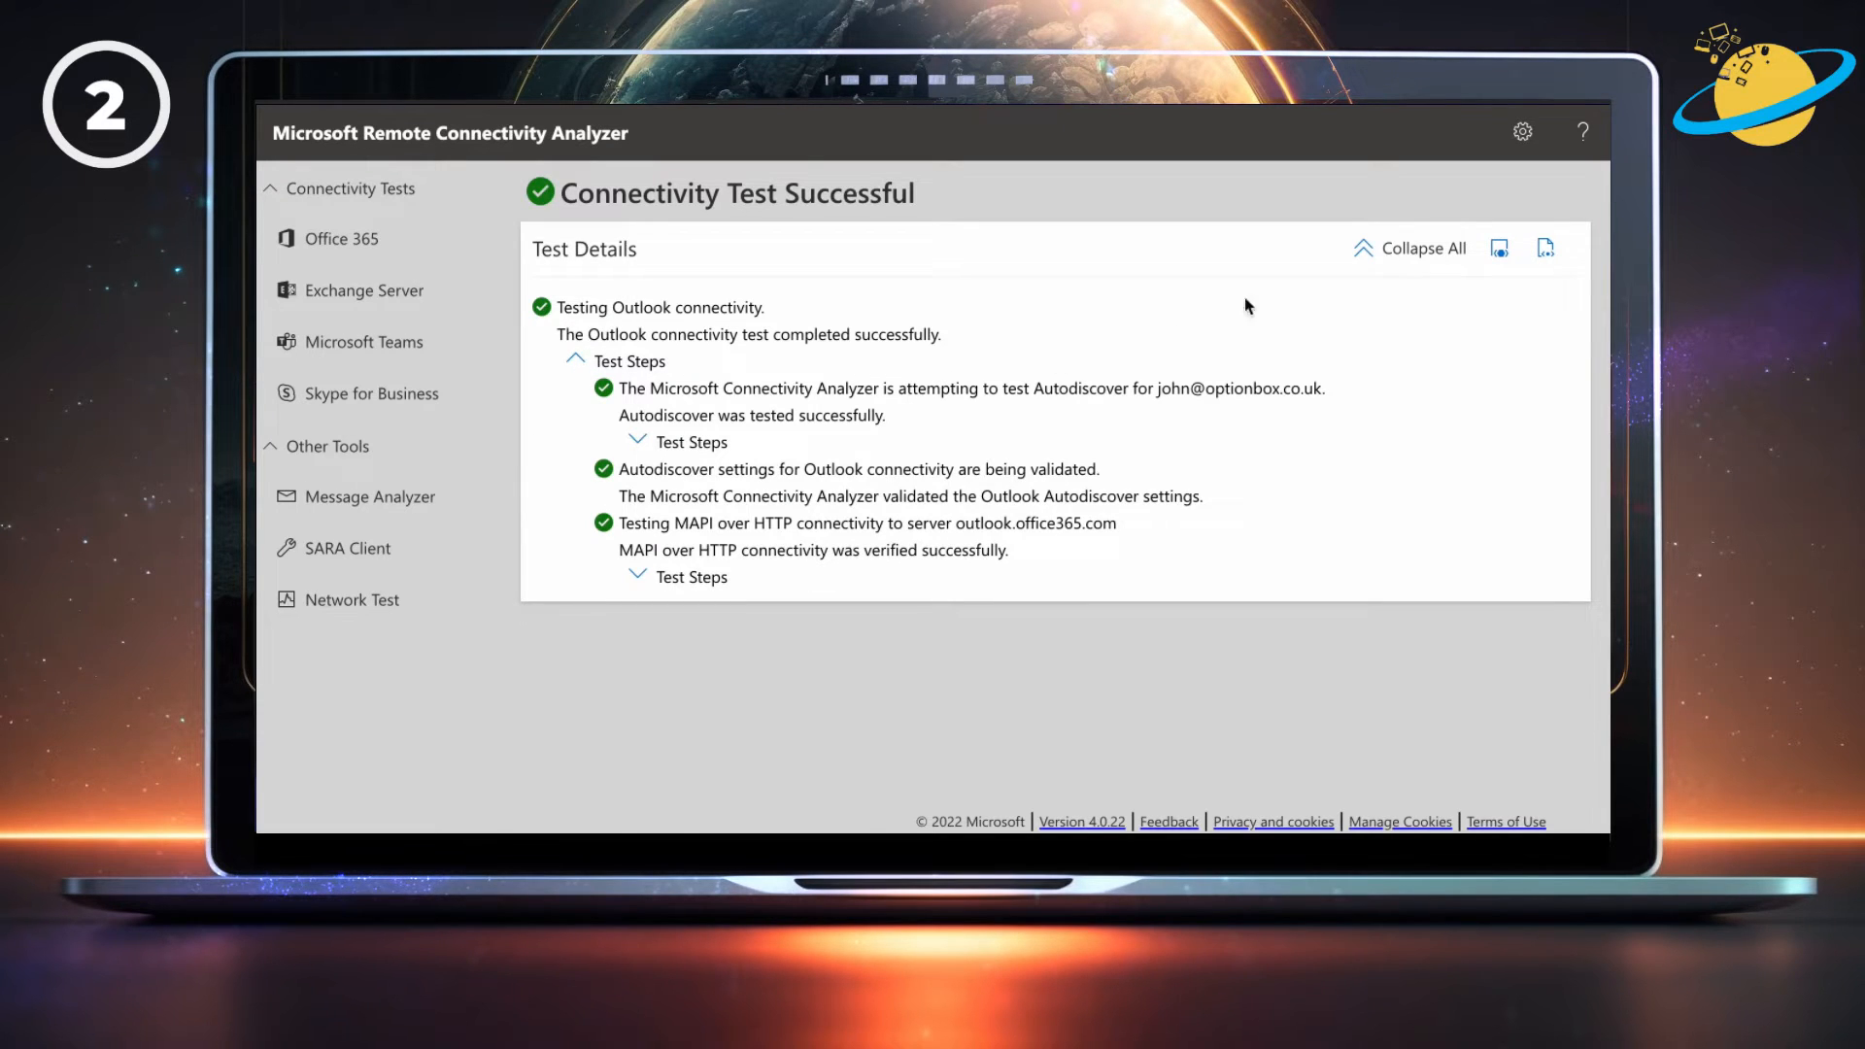
click(1371, 249)
click(1372, 248)
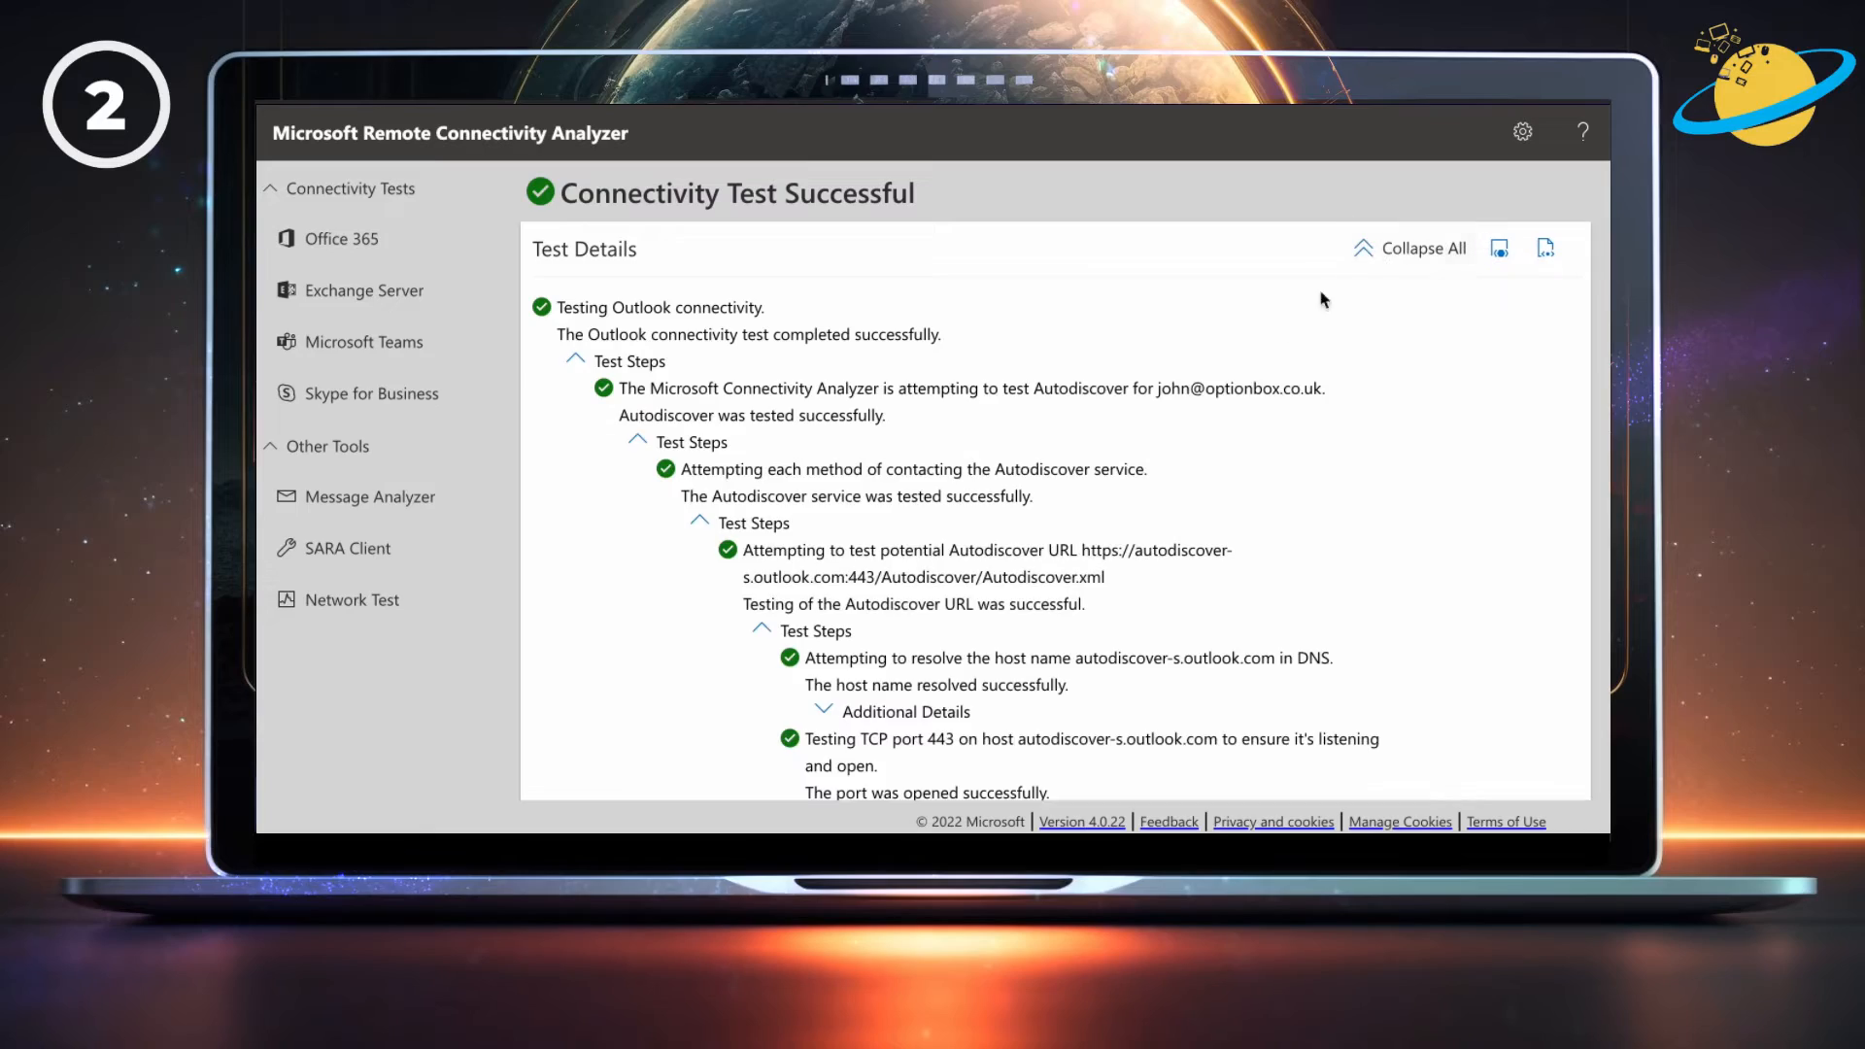
scroll(1273, 353, down, 15)
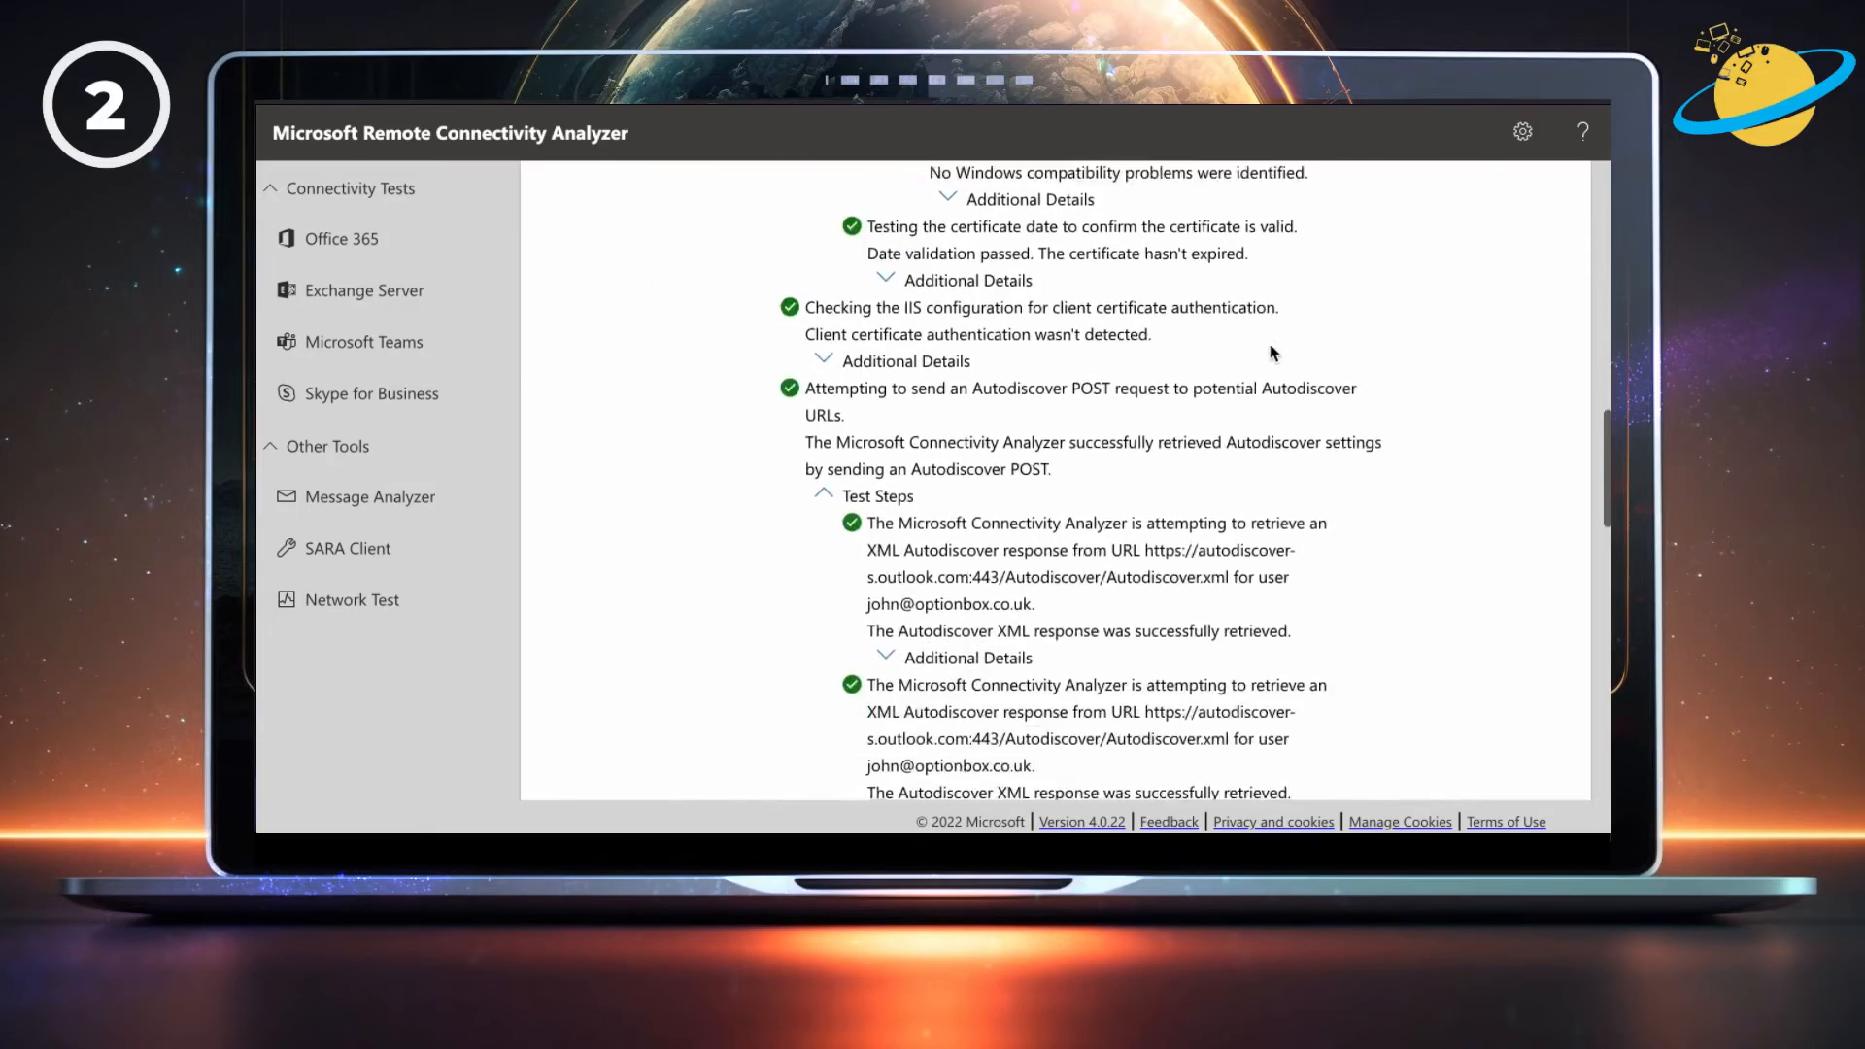
scroll(1272, 353, down, 10)
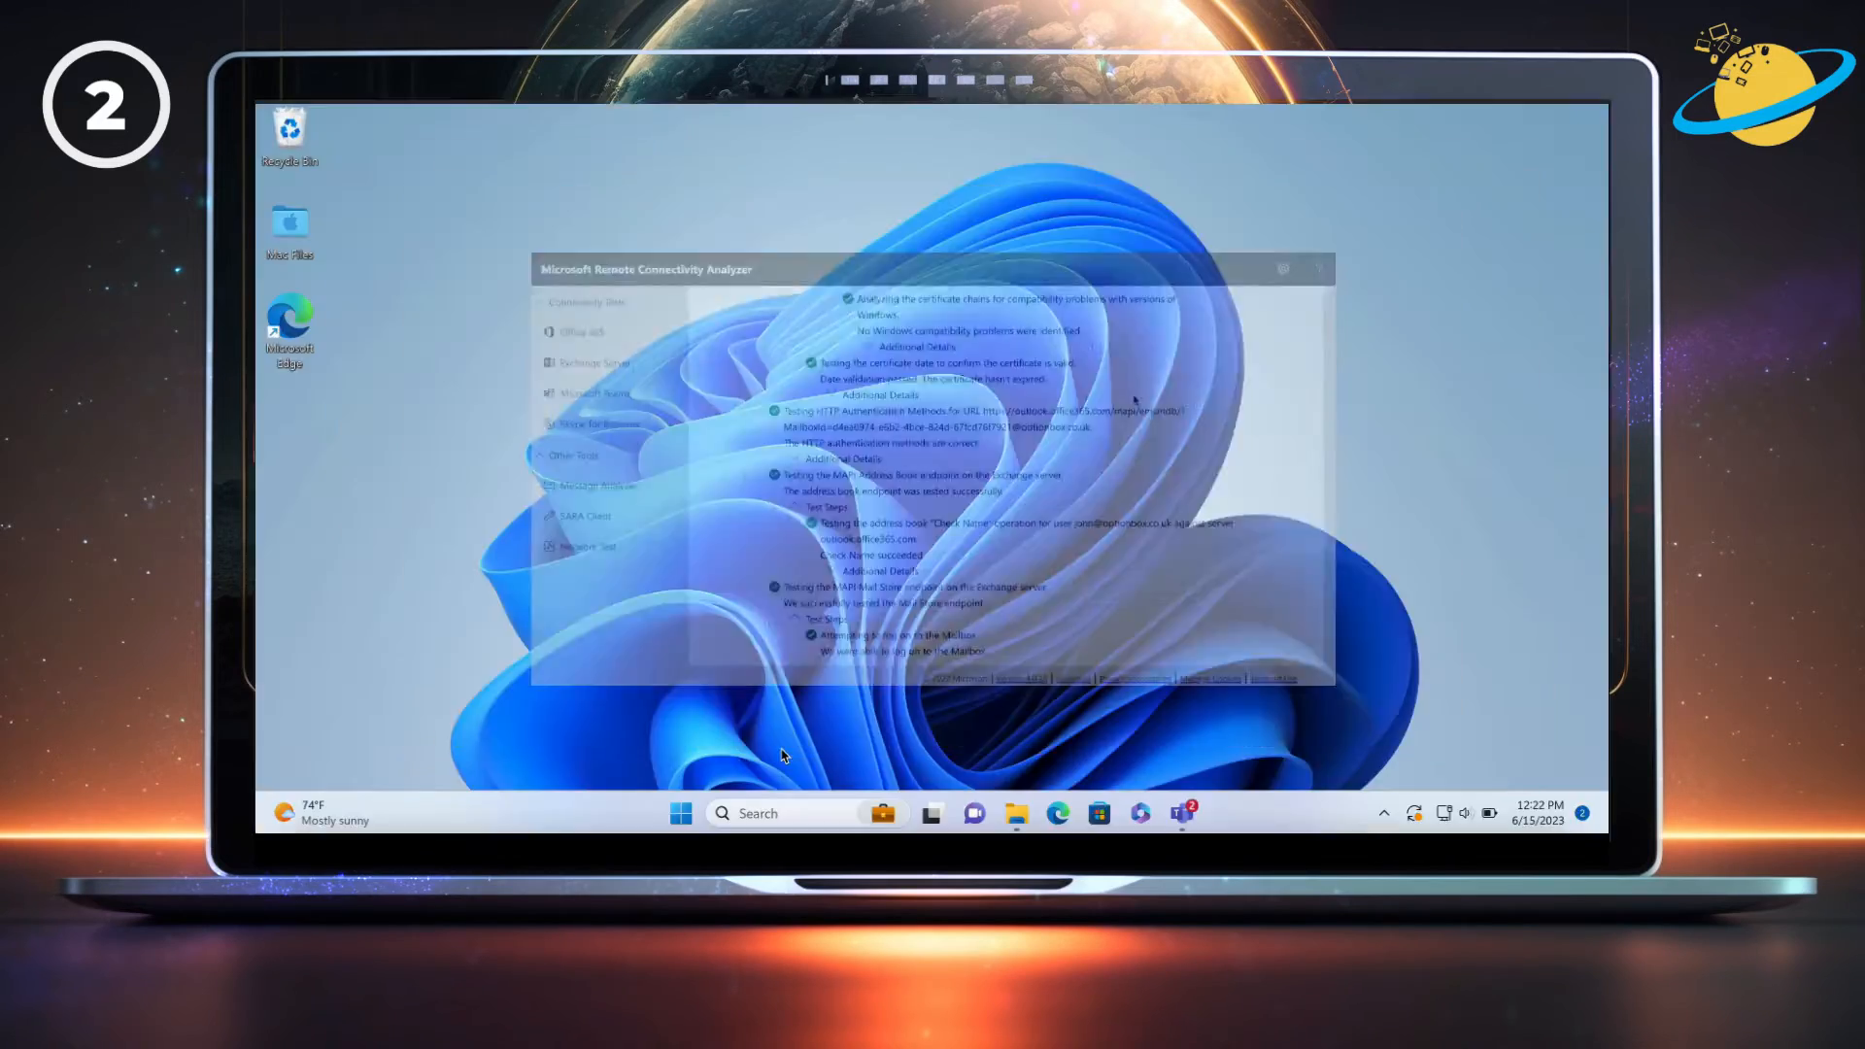
Search for 'regedit', launch Registry Editor, and approve the User Account Control prompt.
click(777, 815)
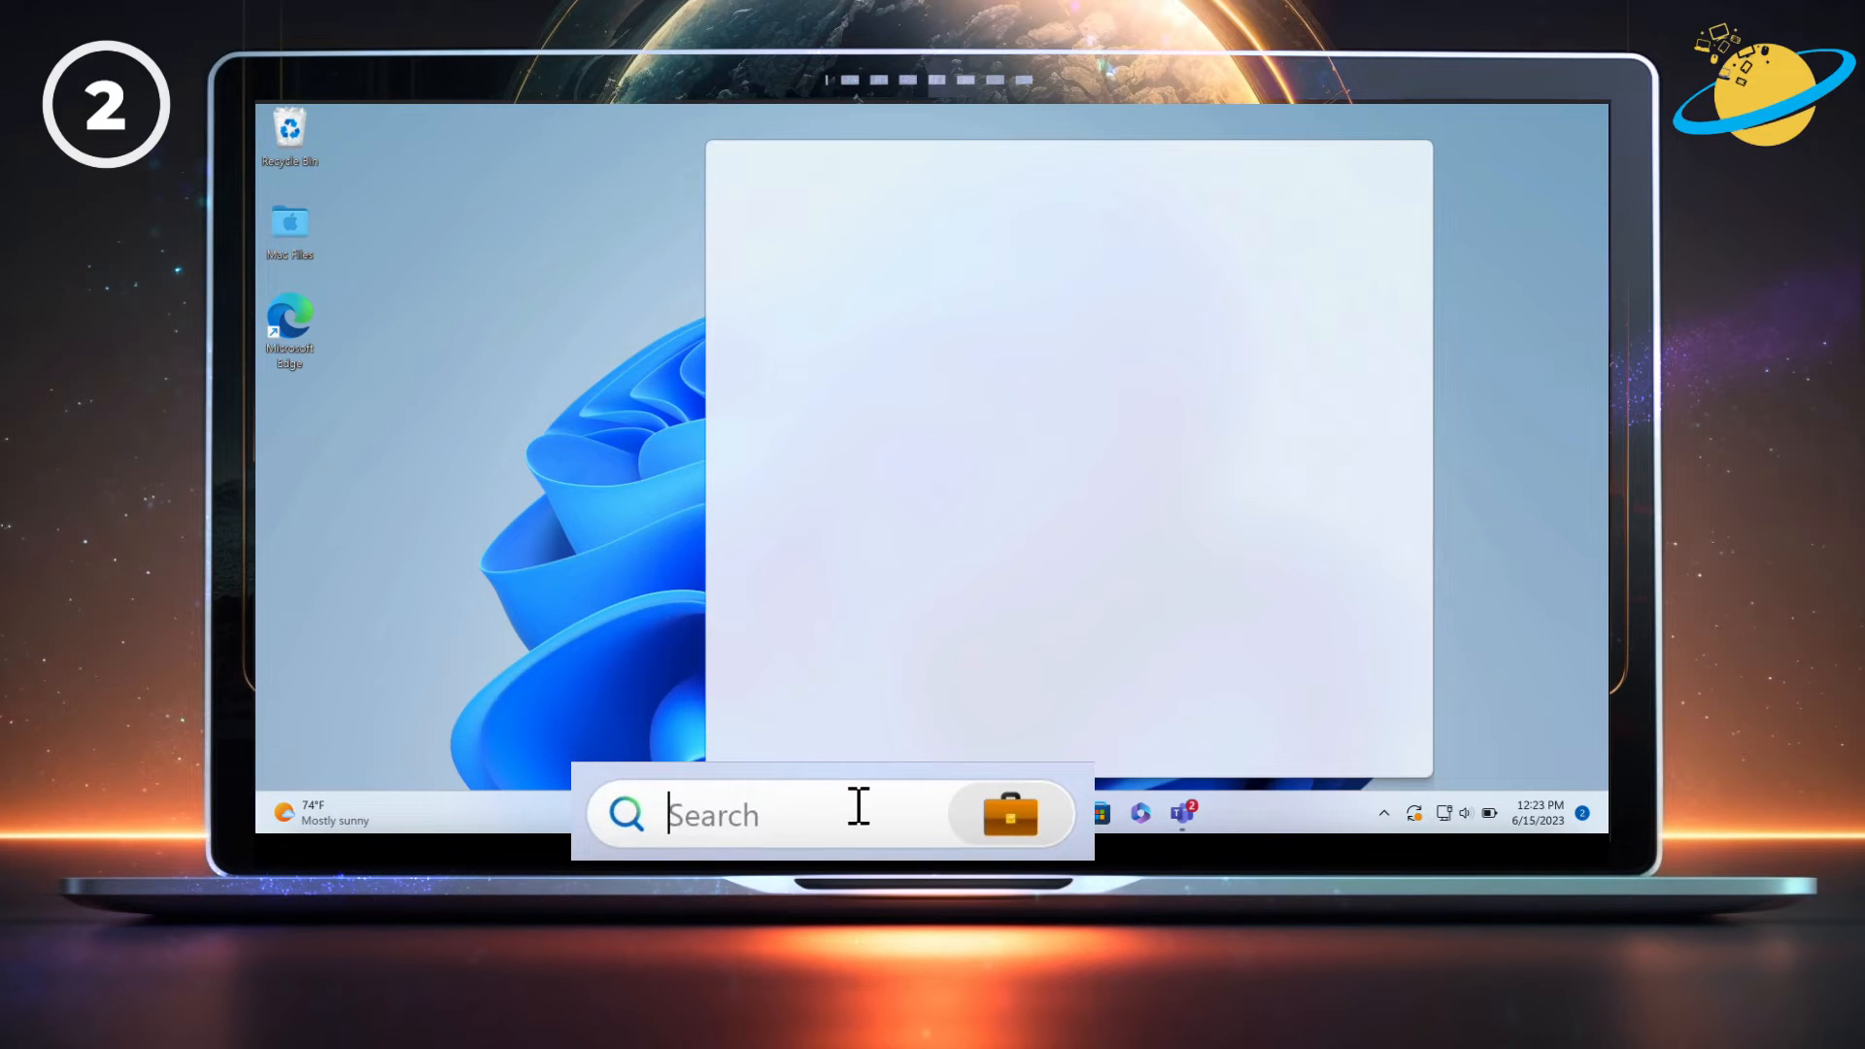
text(regedit)
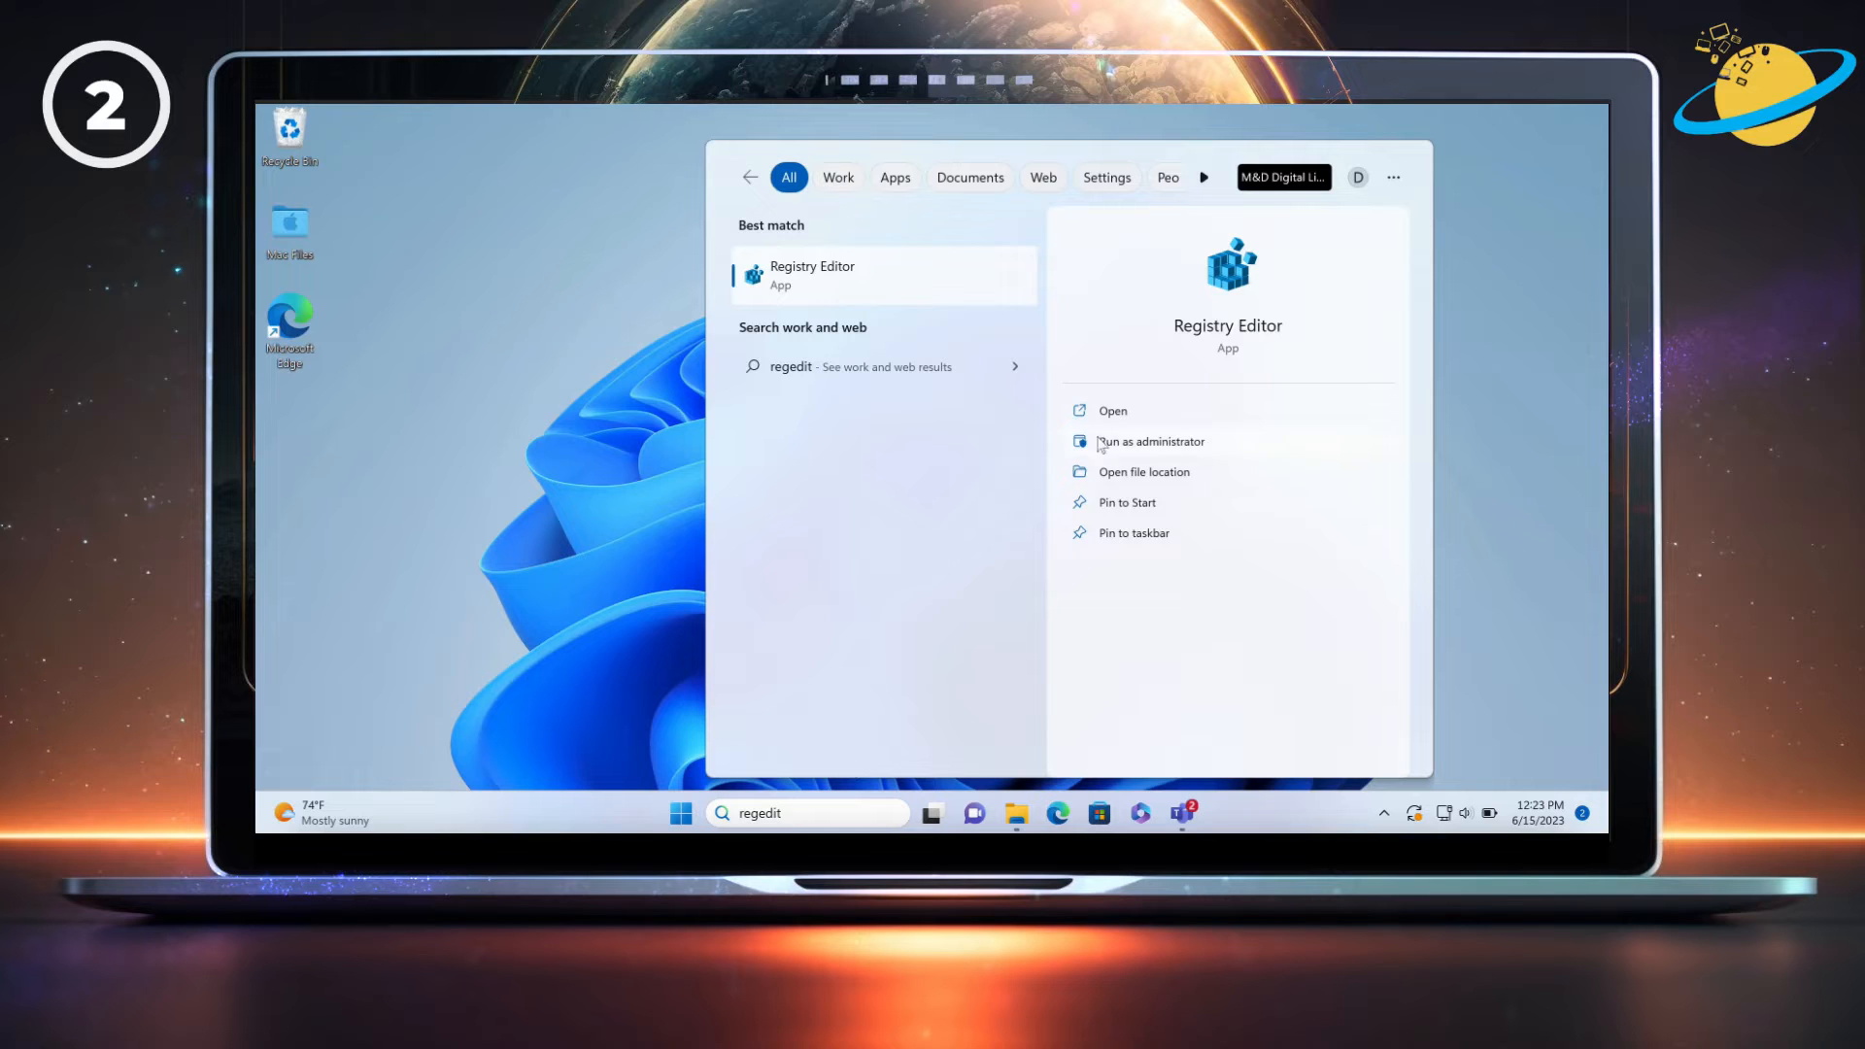
click(1114, 411)
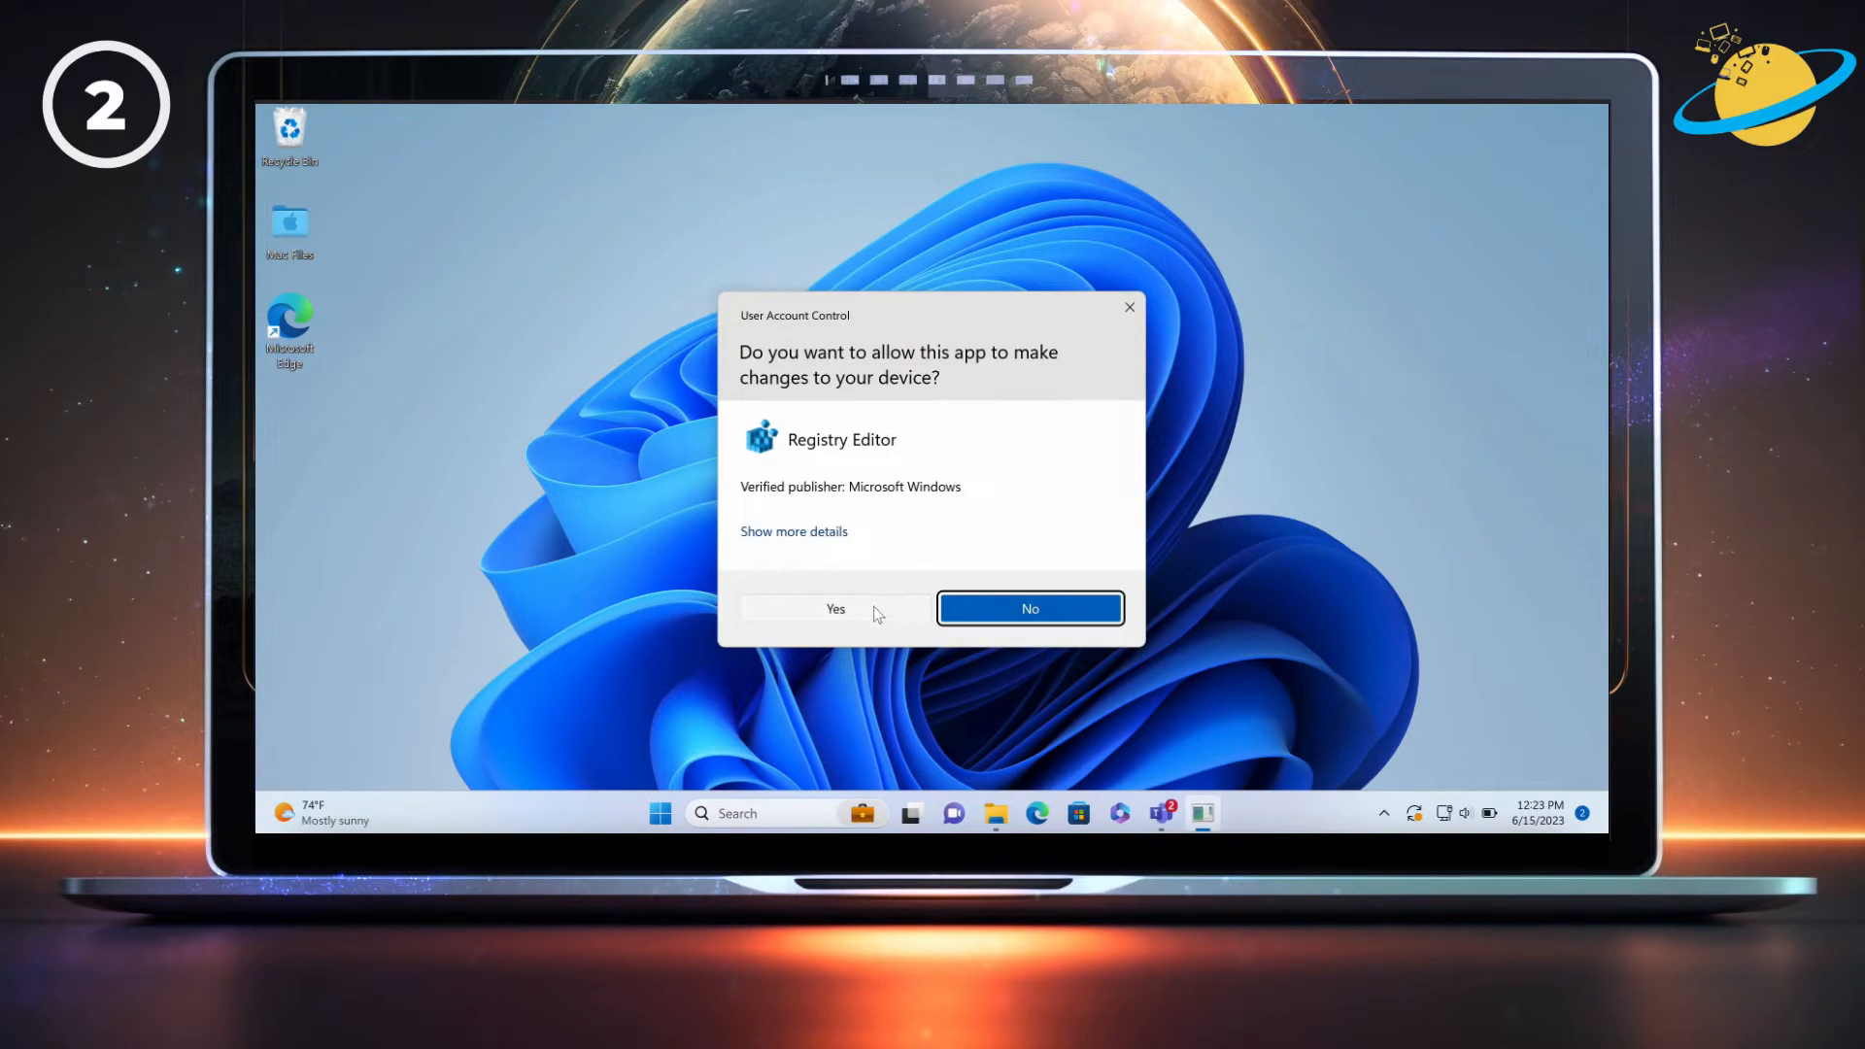
click(836, 608)
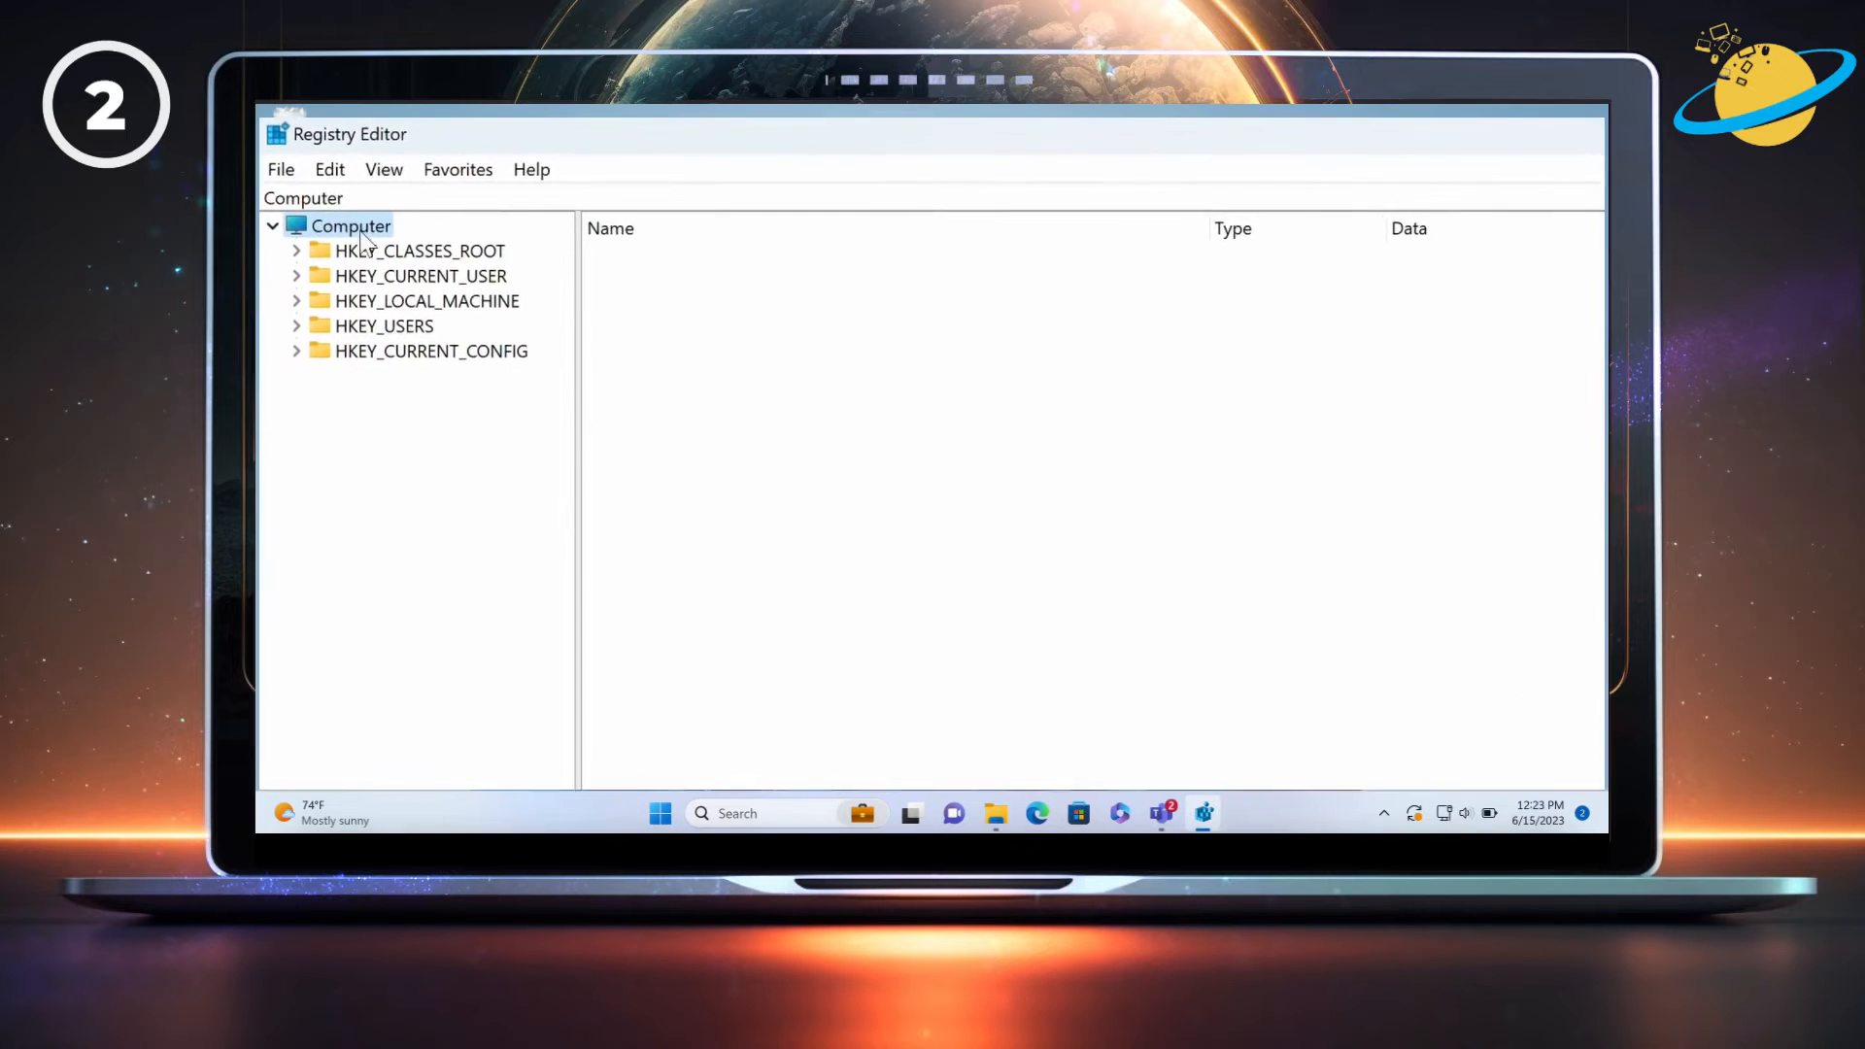
Navigate to Computer\HKEY_CURRENT_USER\SOFTWARE\Microsoft\Office\16.0\Outlook\AutoDiscover via the address bar.
click(331, 199)
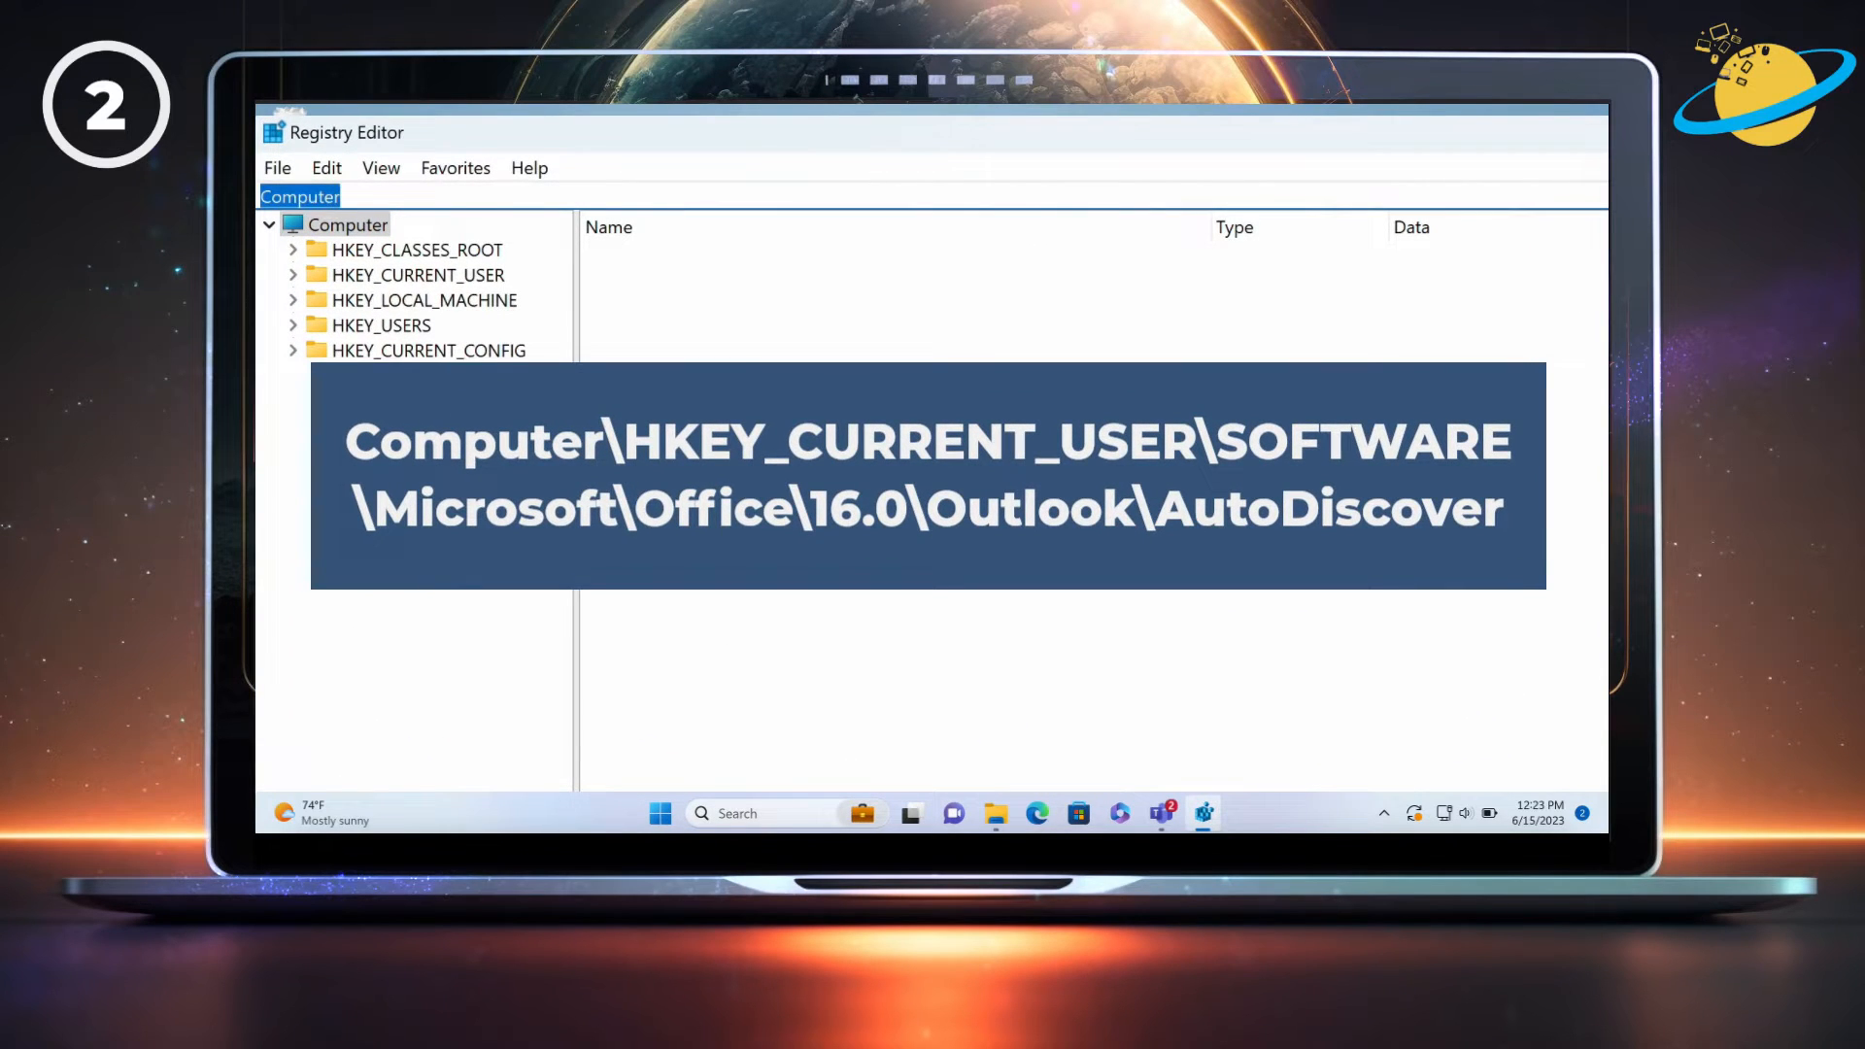
text(Computer\HKEY_CURRENT_USER\SOFTWARE\Microsoft\Office\16.0\Outlook\AutoDiscover)
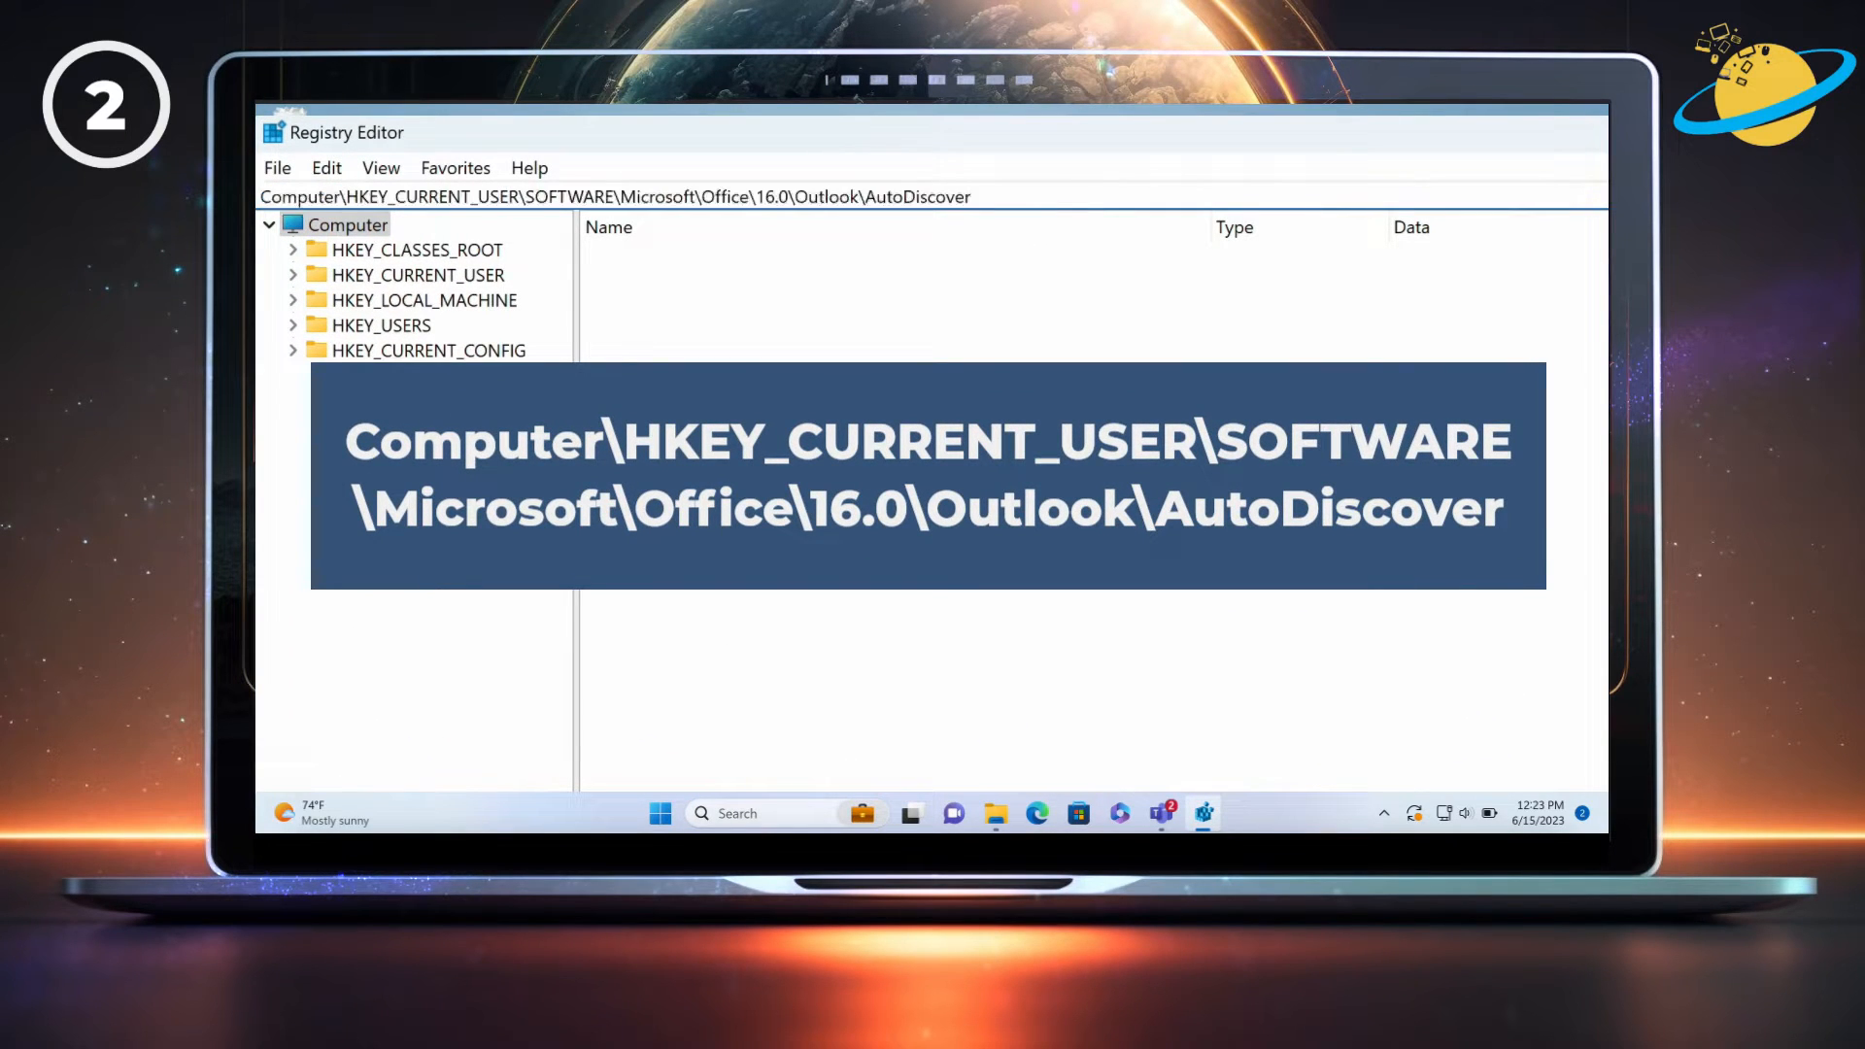
key(Return)
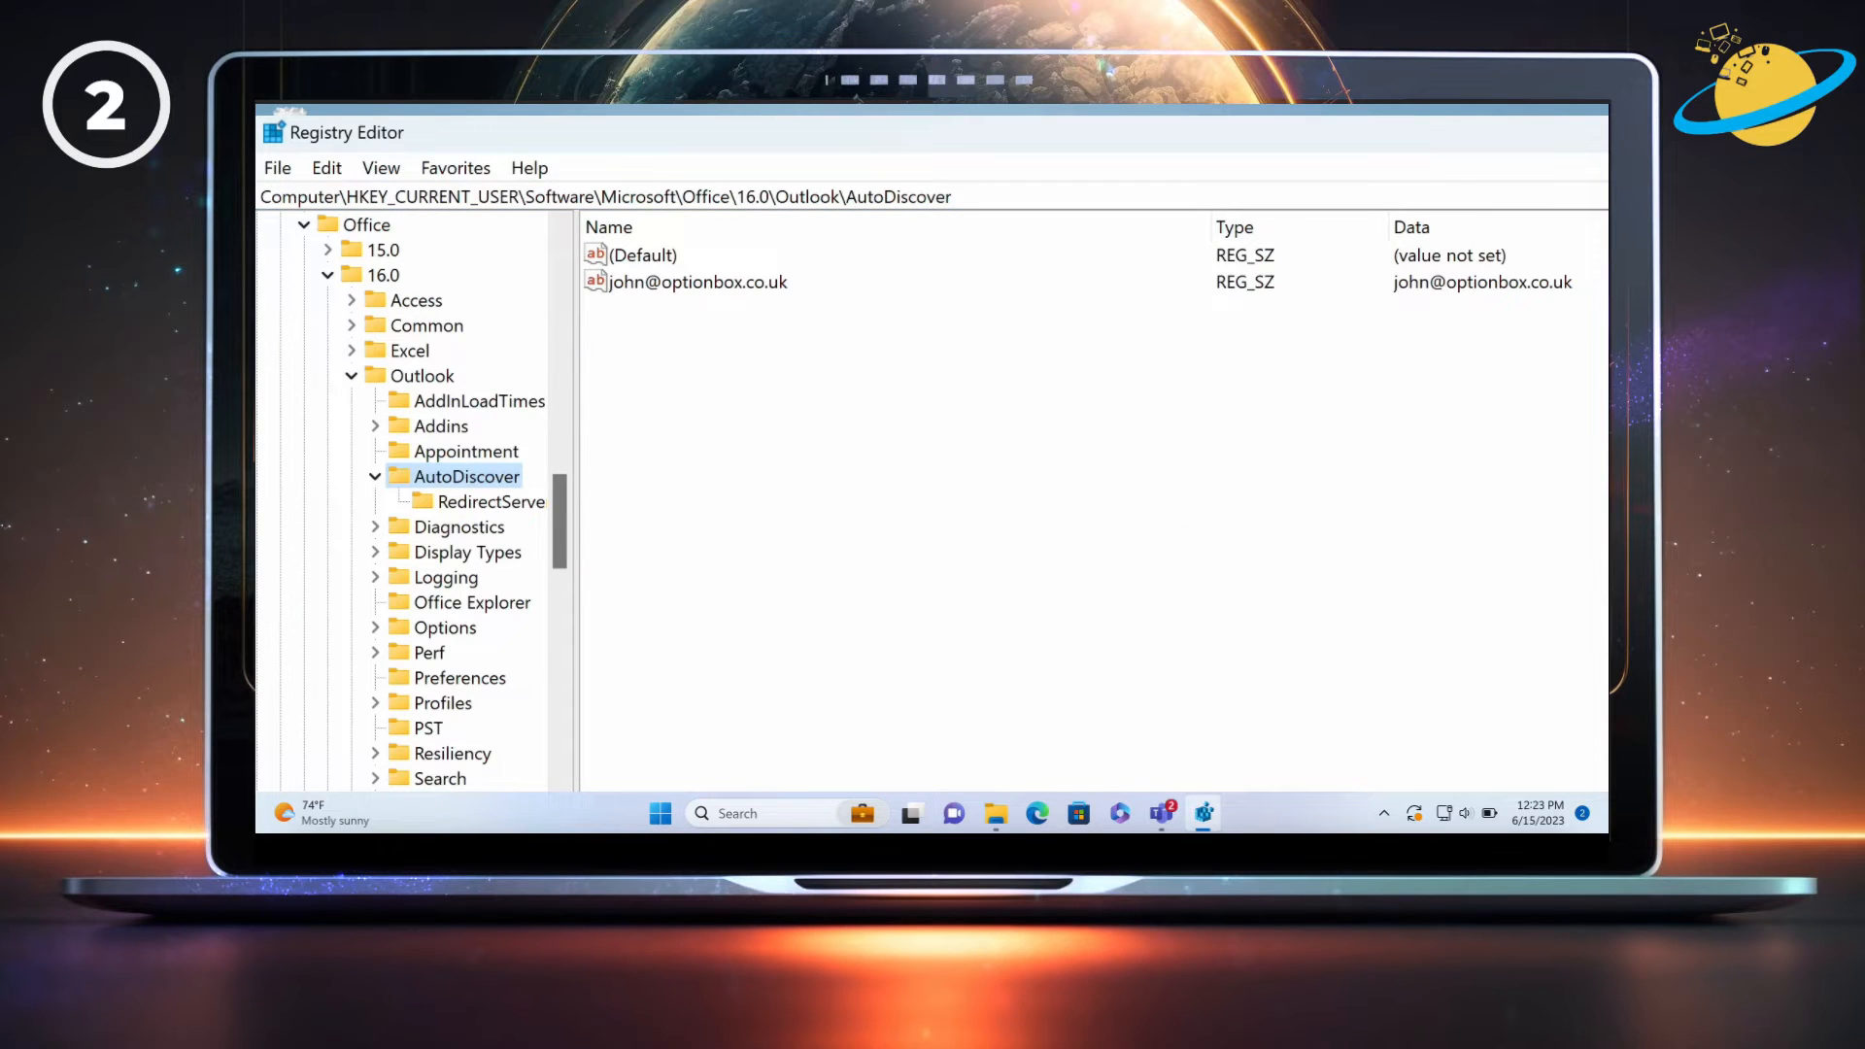
Export the AutoDiscover key to Documents as AutoDiscover.reg.
right_click(447, 482)
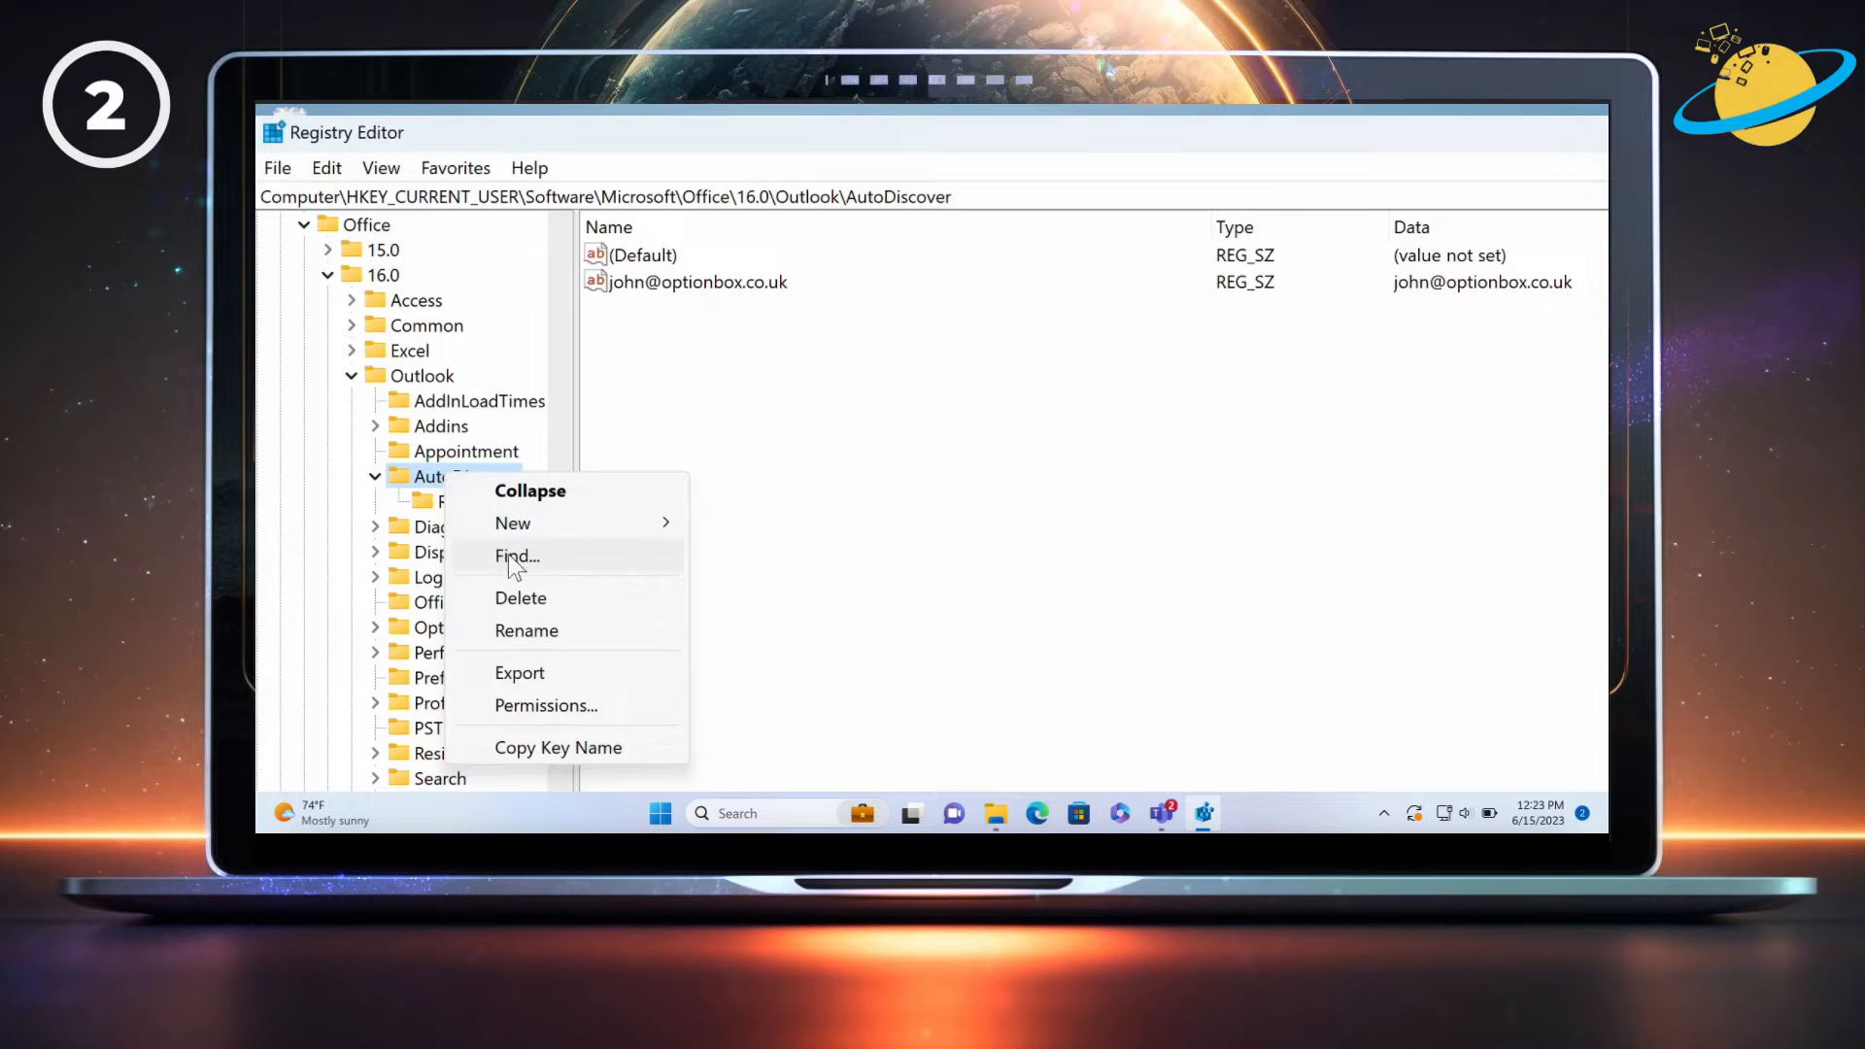
click(562, 670)
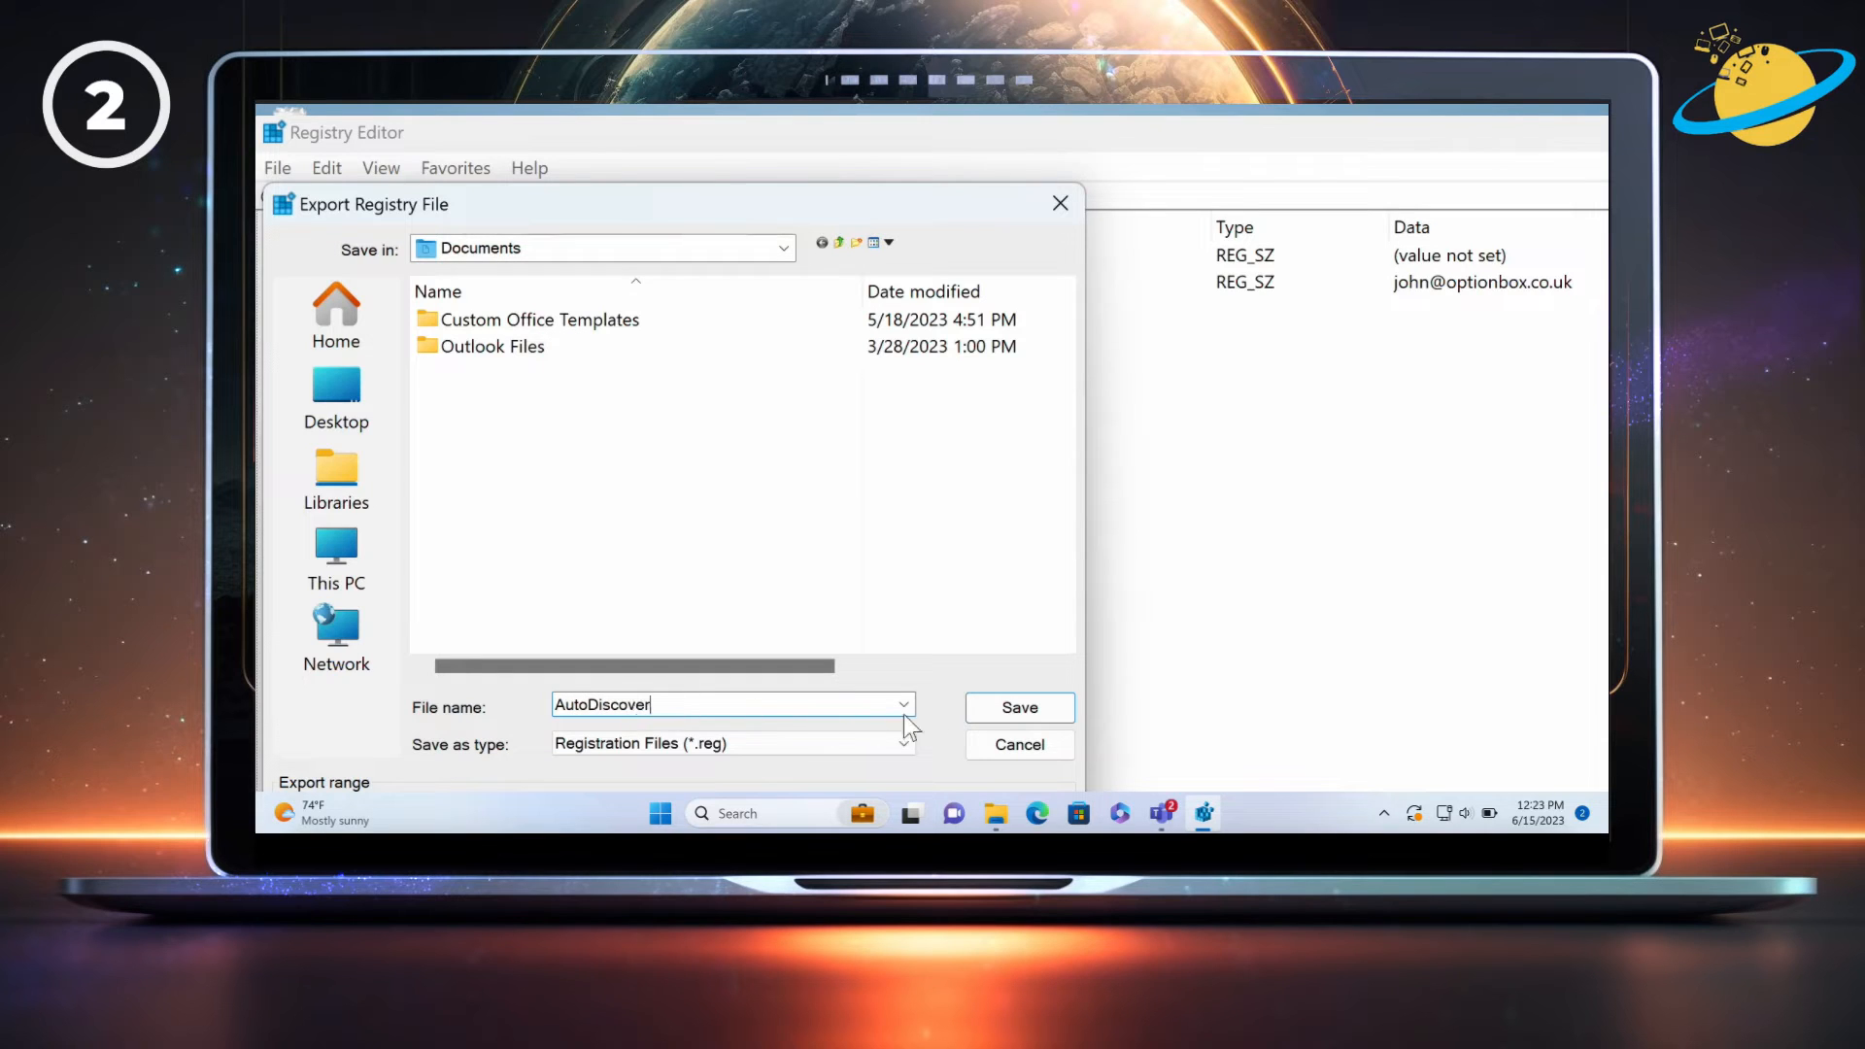
click(1019, 707)
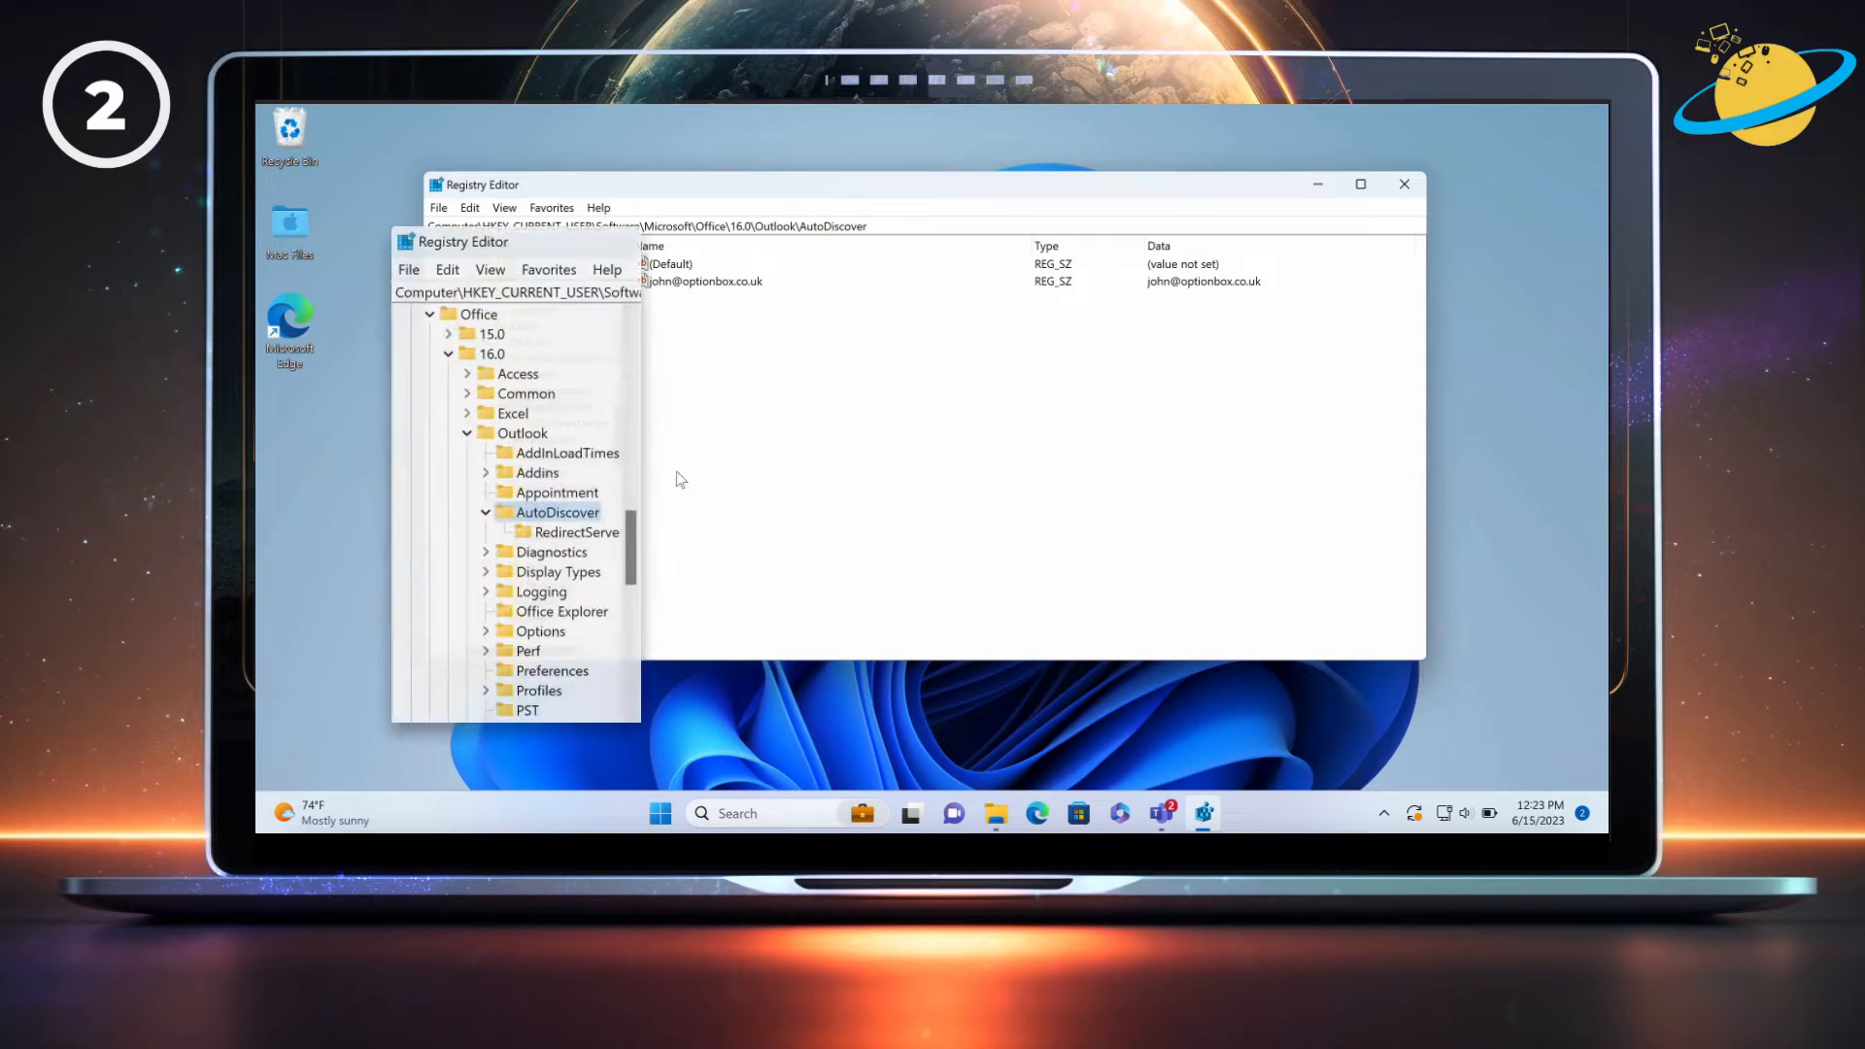
Select the RedirectServers subkey and open the Import Registry File dialog from the File menu.
click(578, 424)
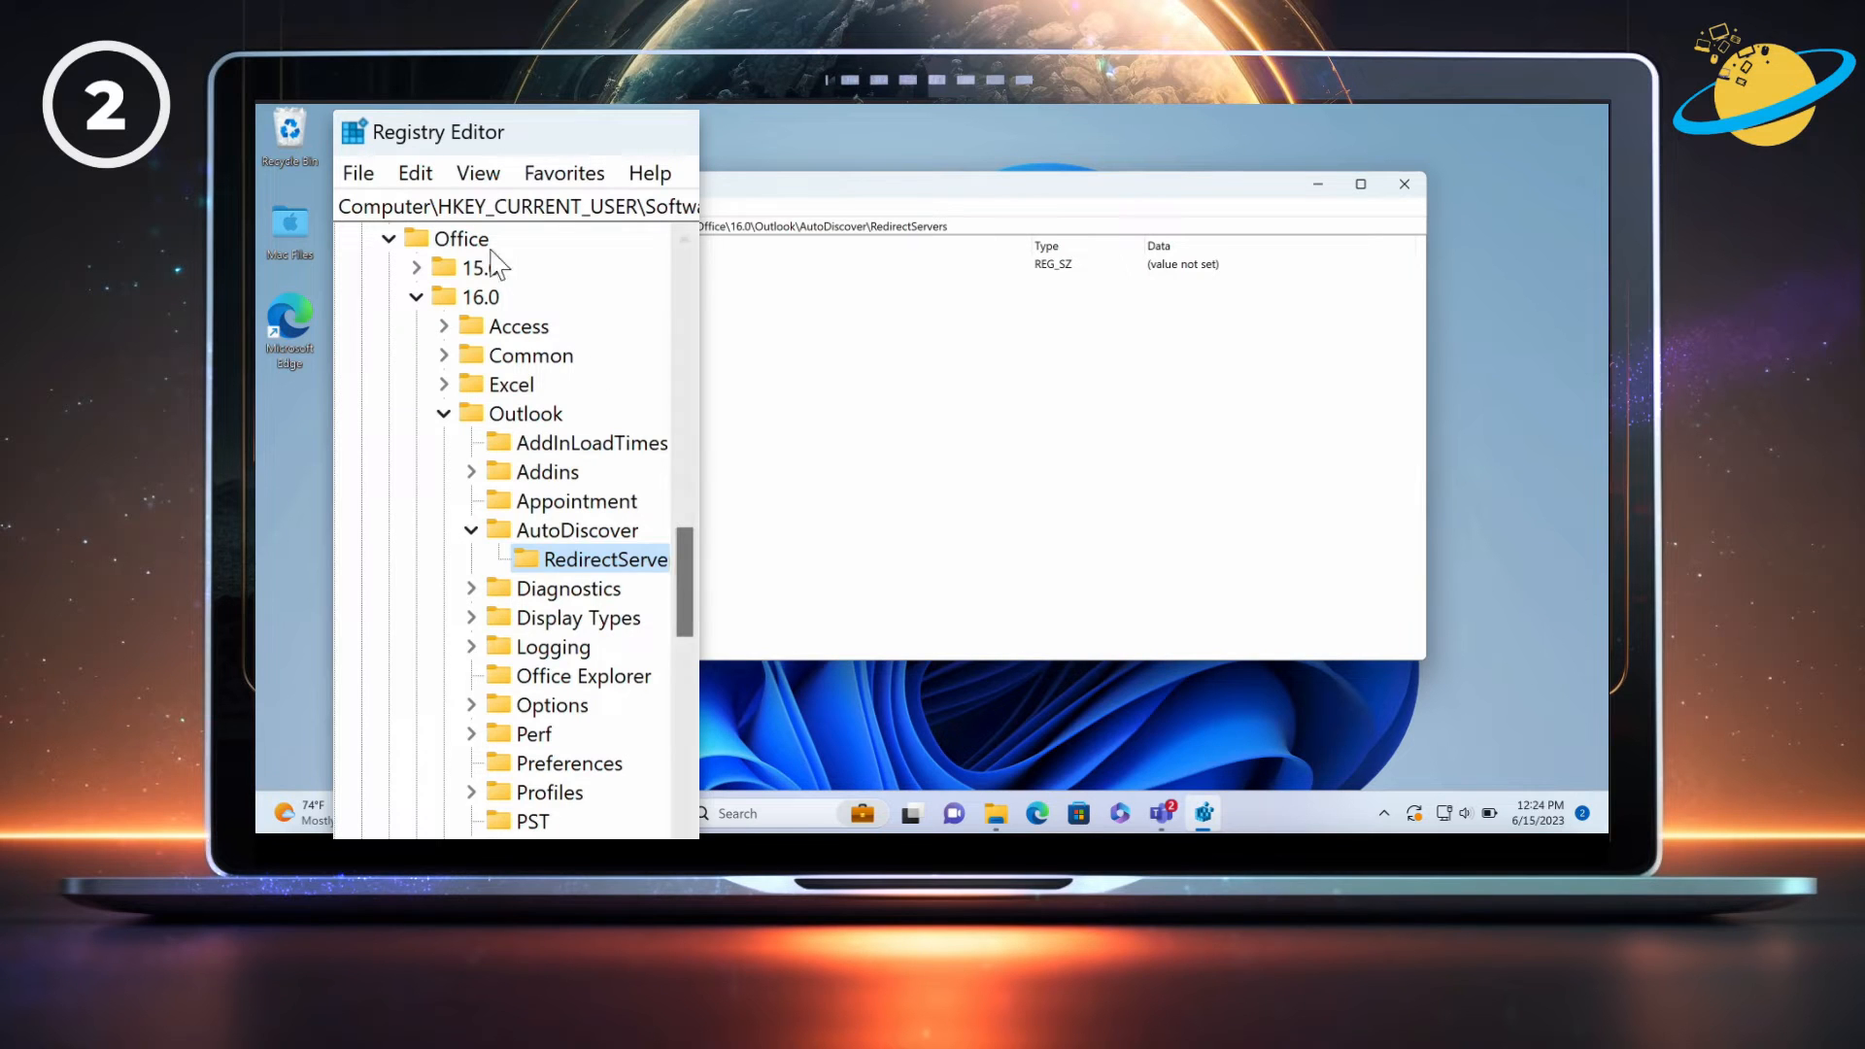
click(359, 172)
click(420, 208)
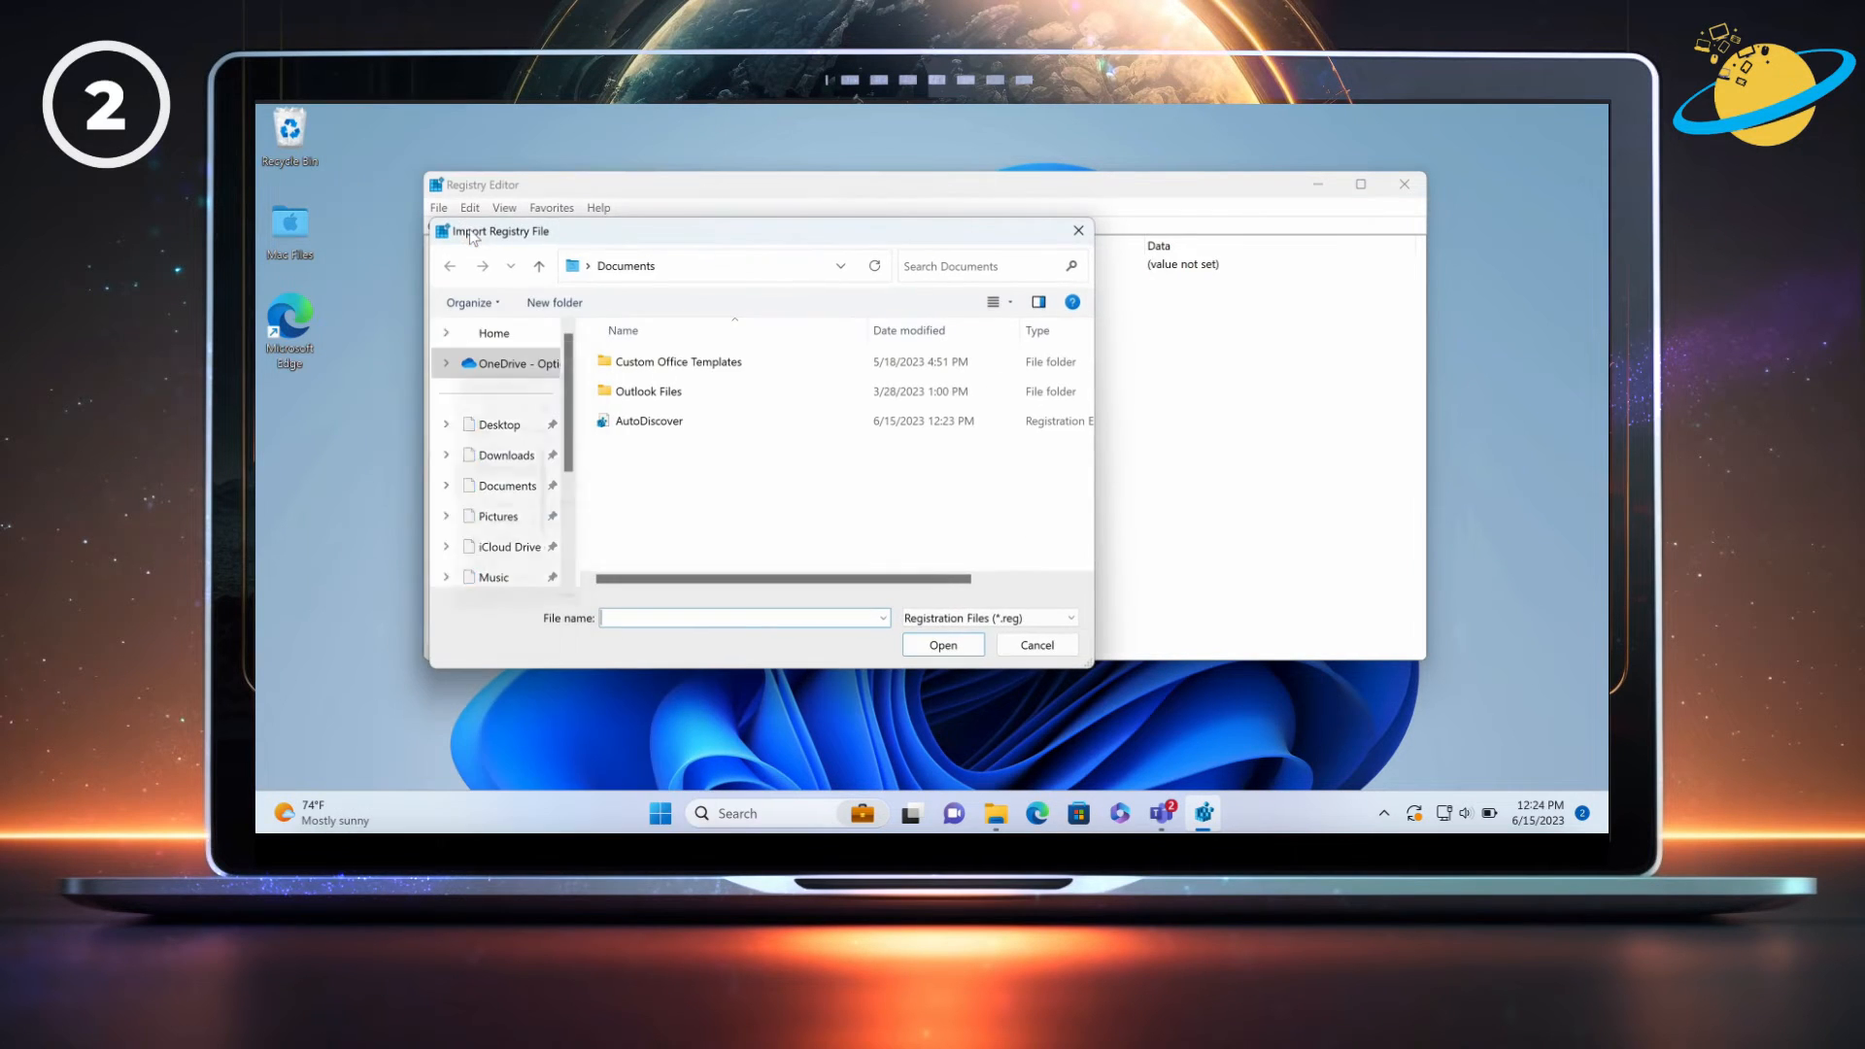
Select the AutoDiscover.reg backup in Documents for import.
click(650, 425)
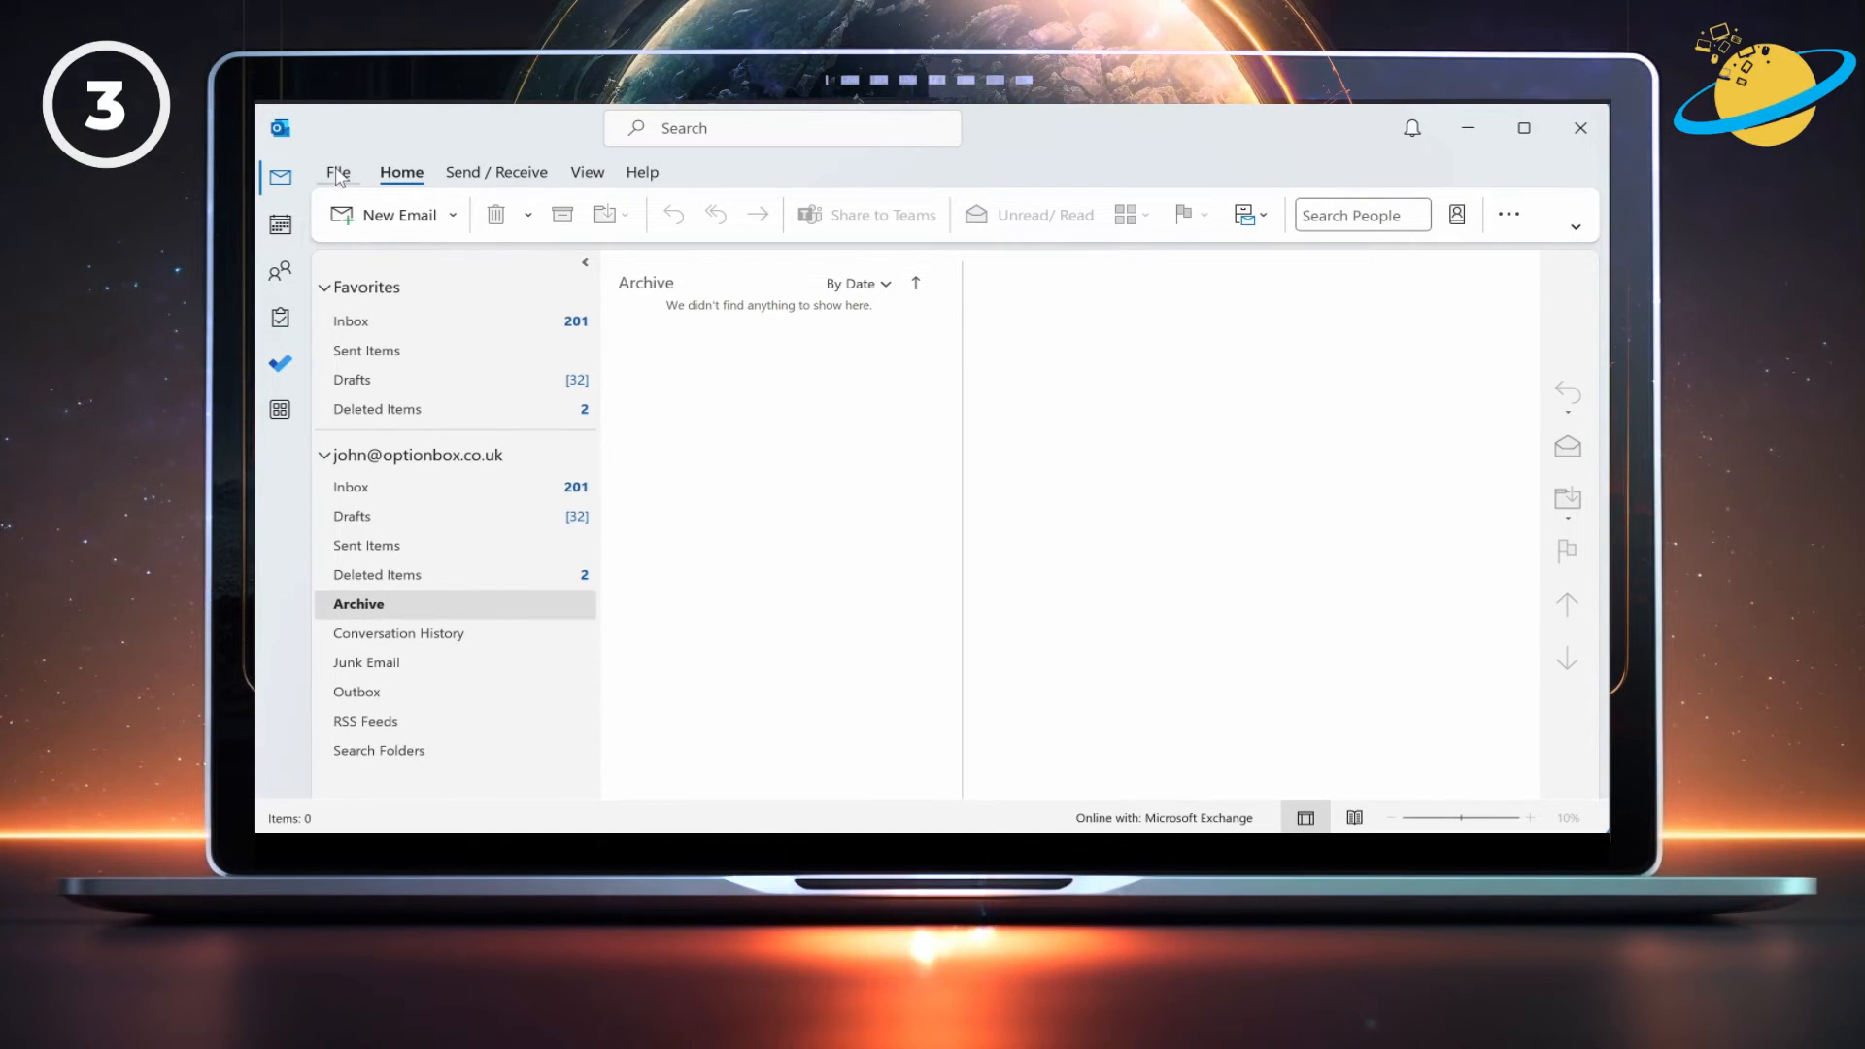
Check the account information page, then show the Calendar options with their work hours settings.
click(337, 172)
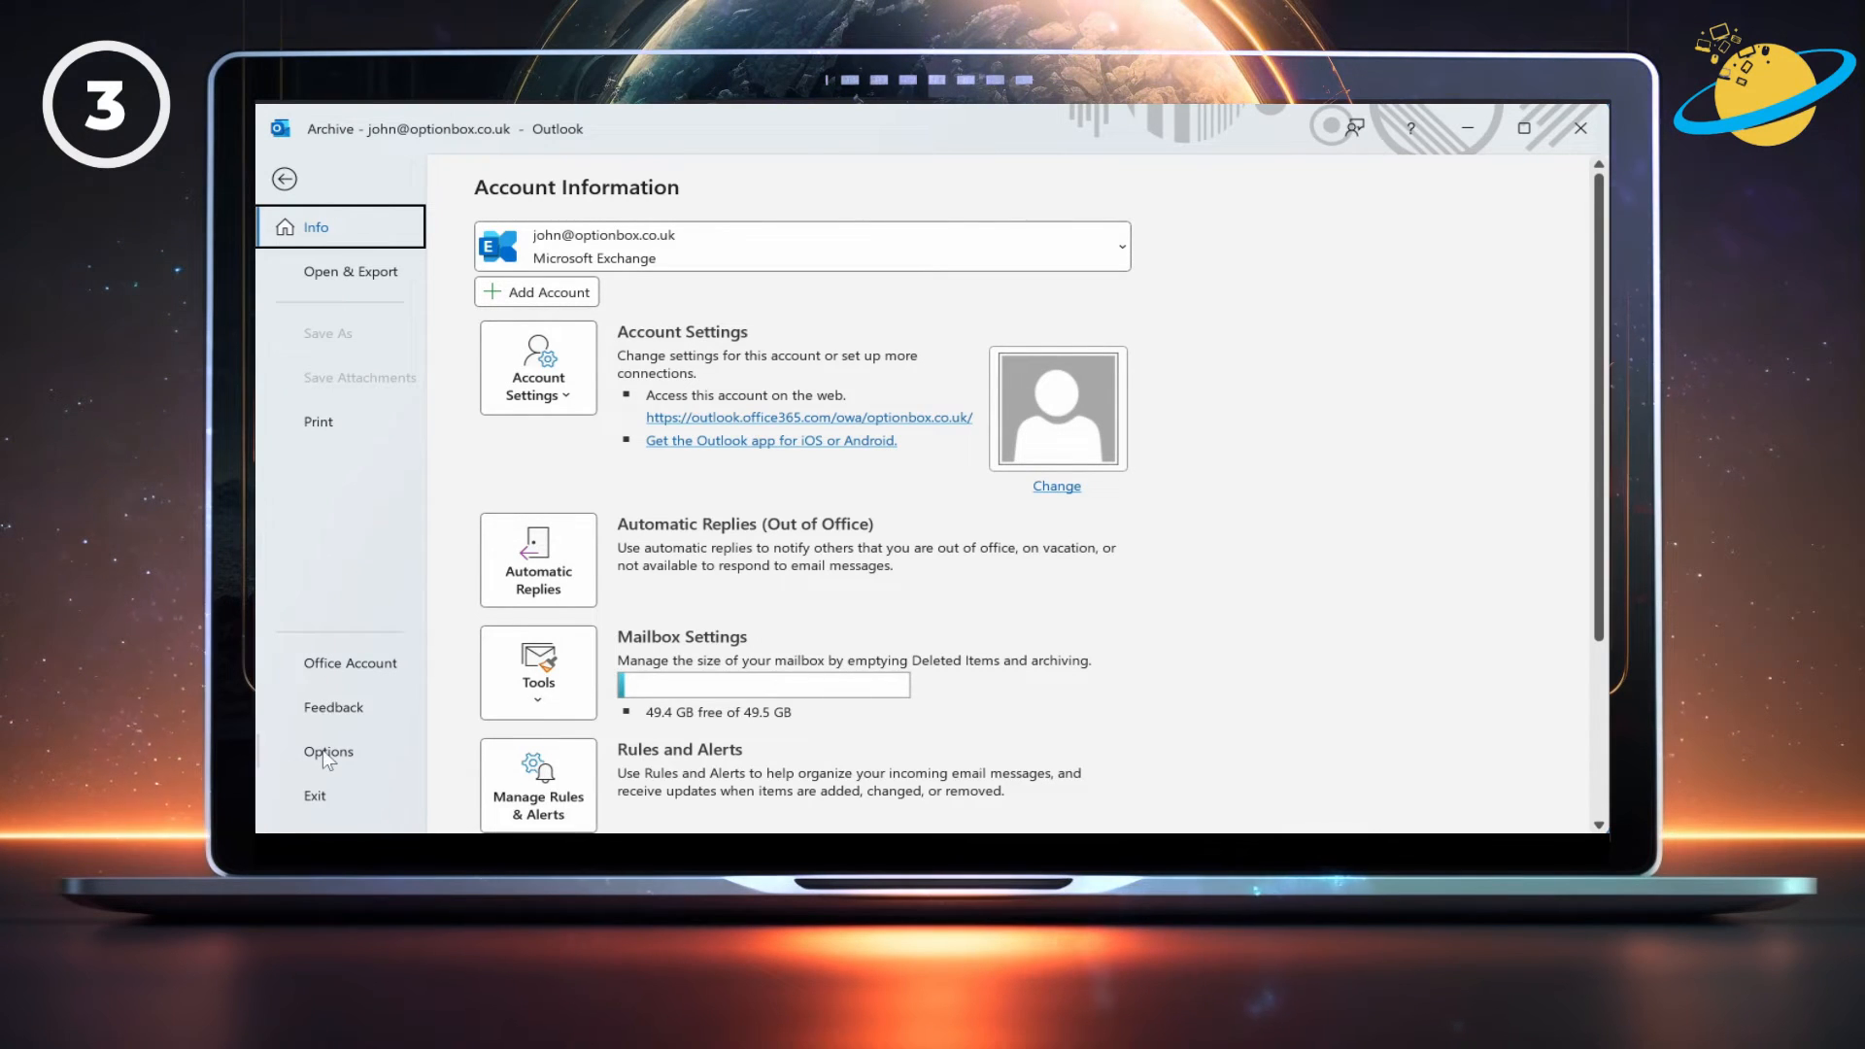
key(Escape)
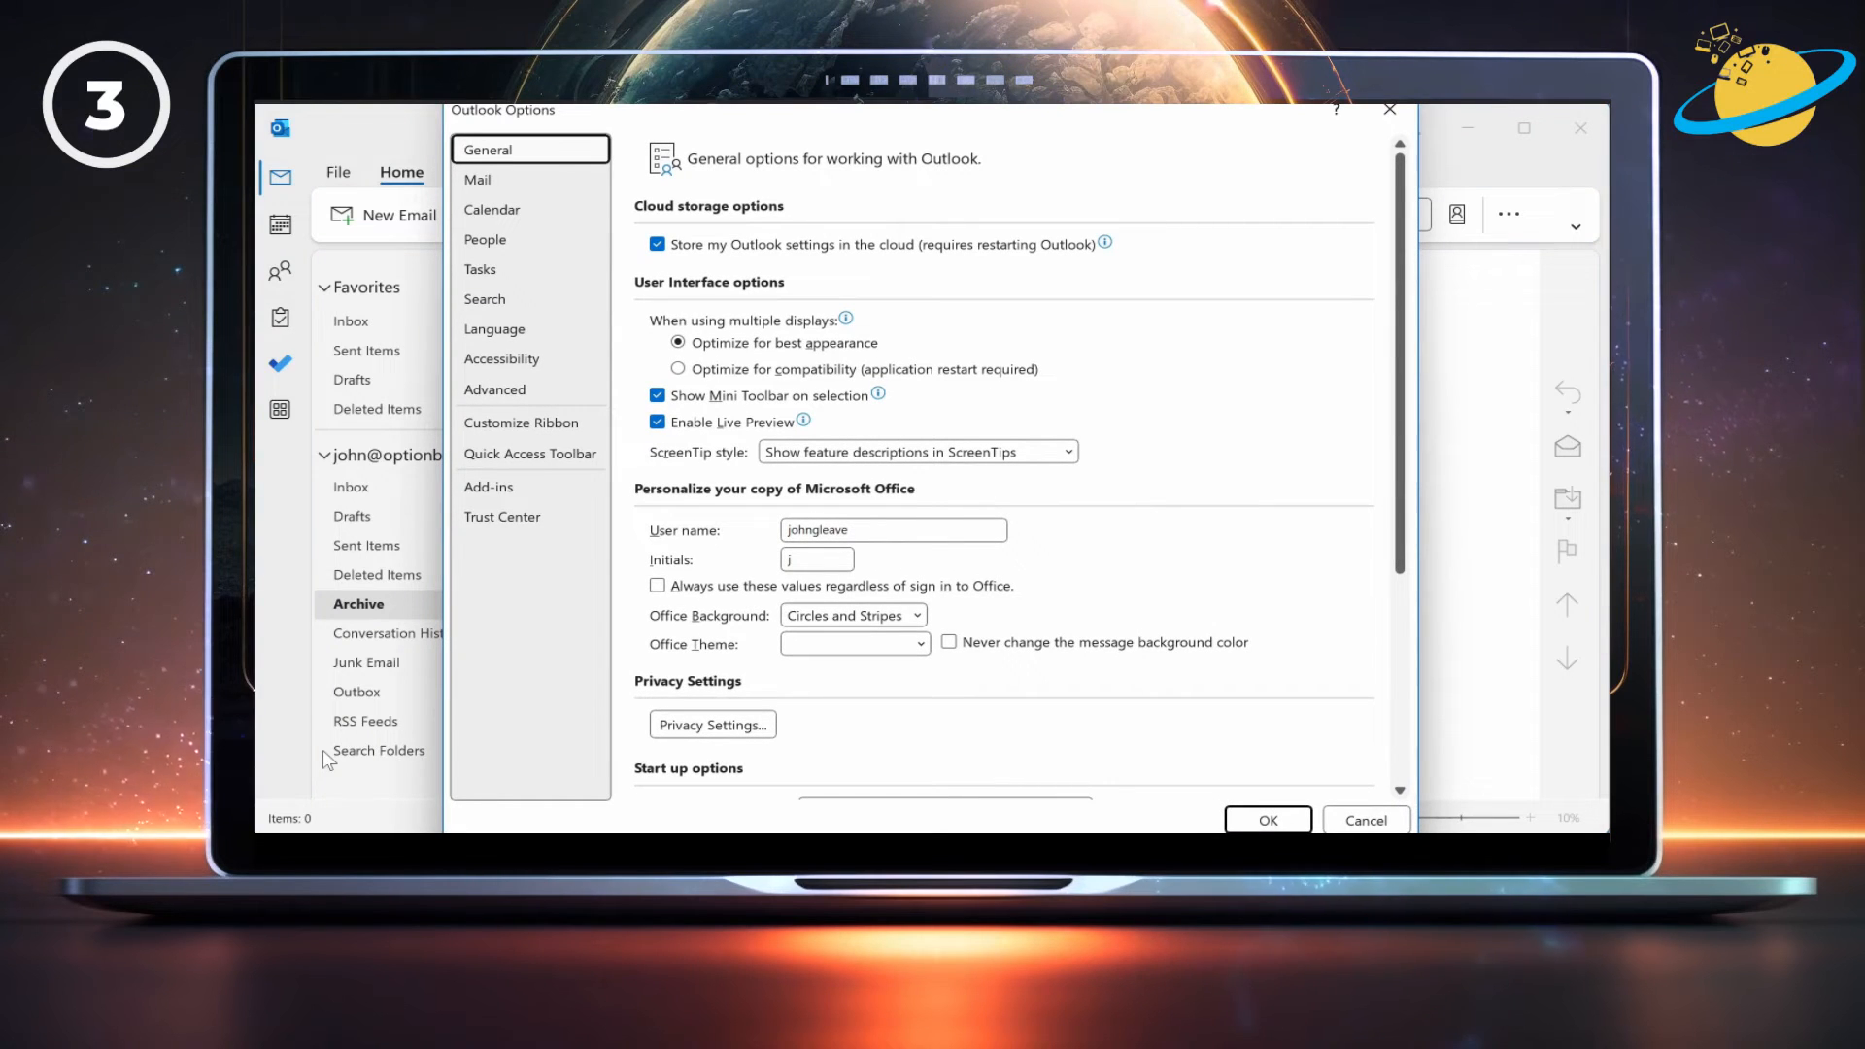
click(525, 218)
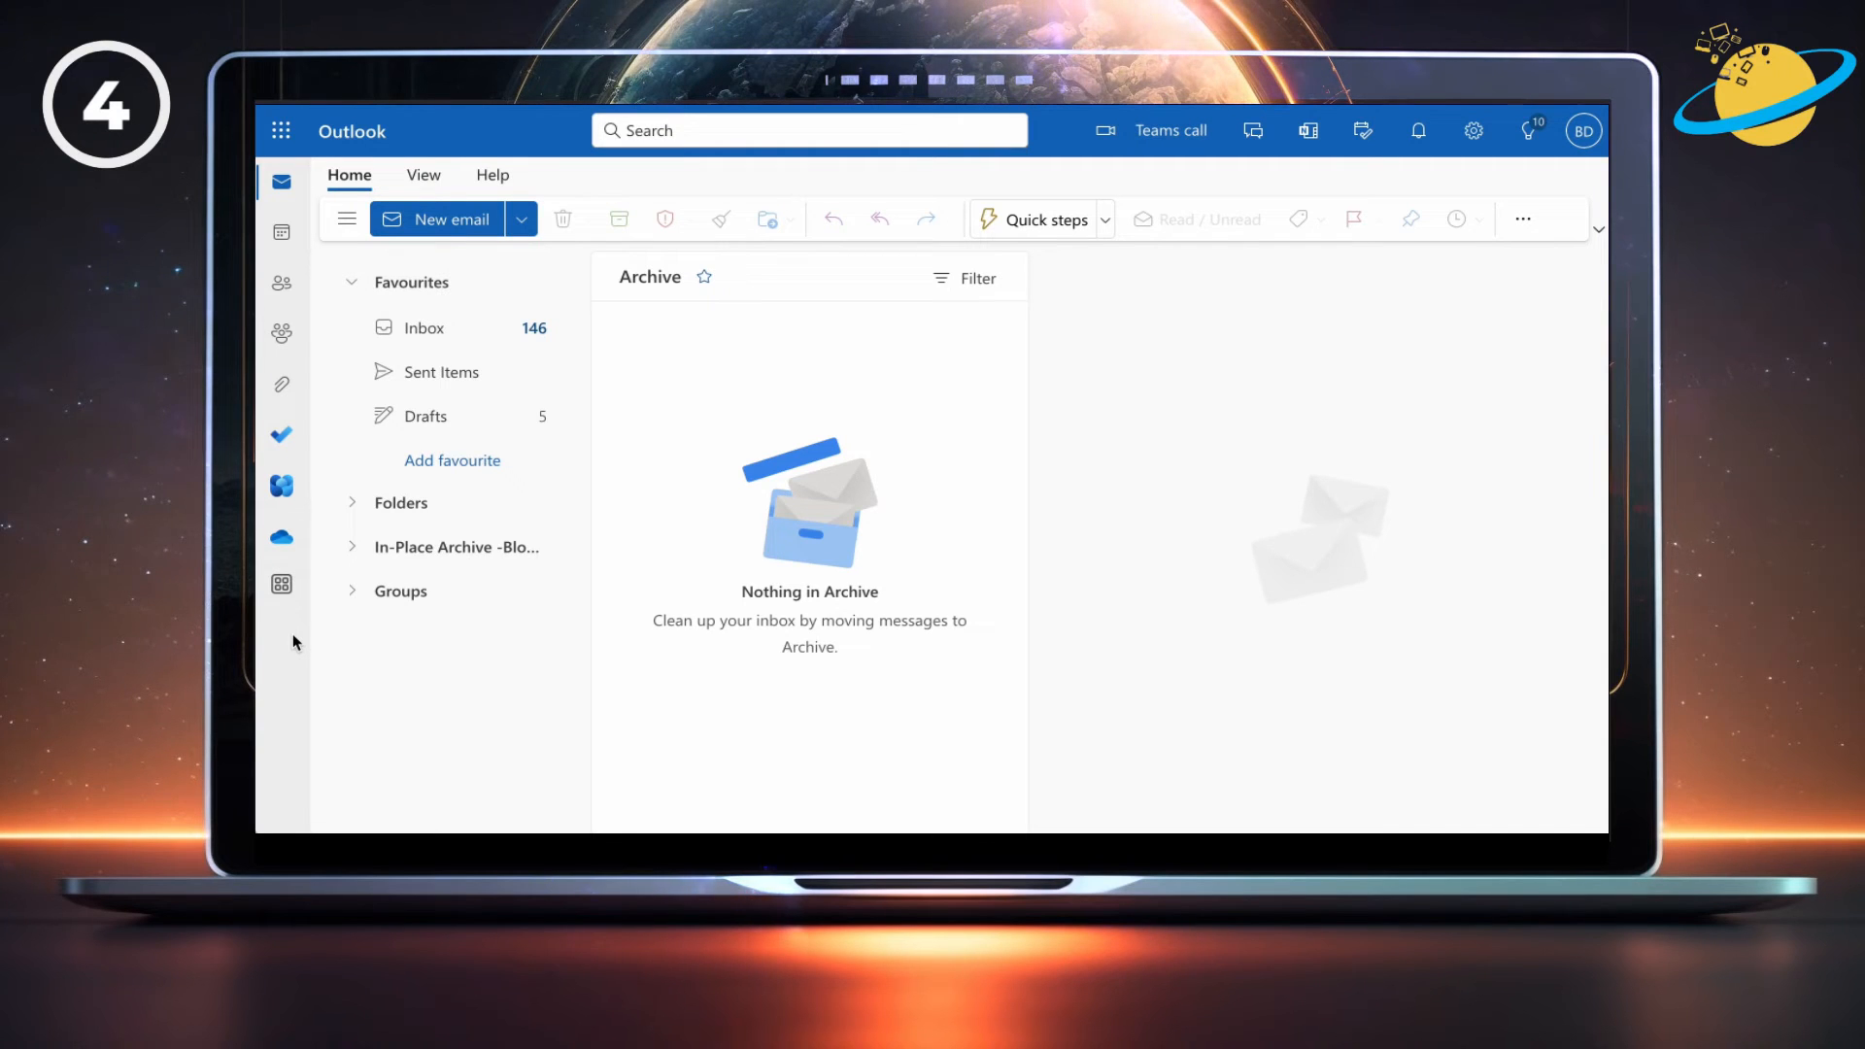
Share the Calendar with the suggested colleague, limited to 'Can view when I'm busy' permission.
click(283, 238)
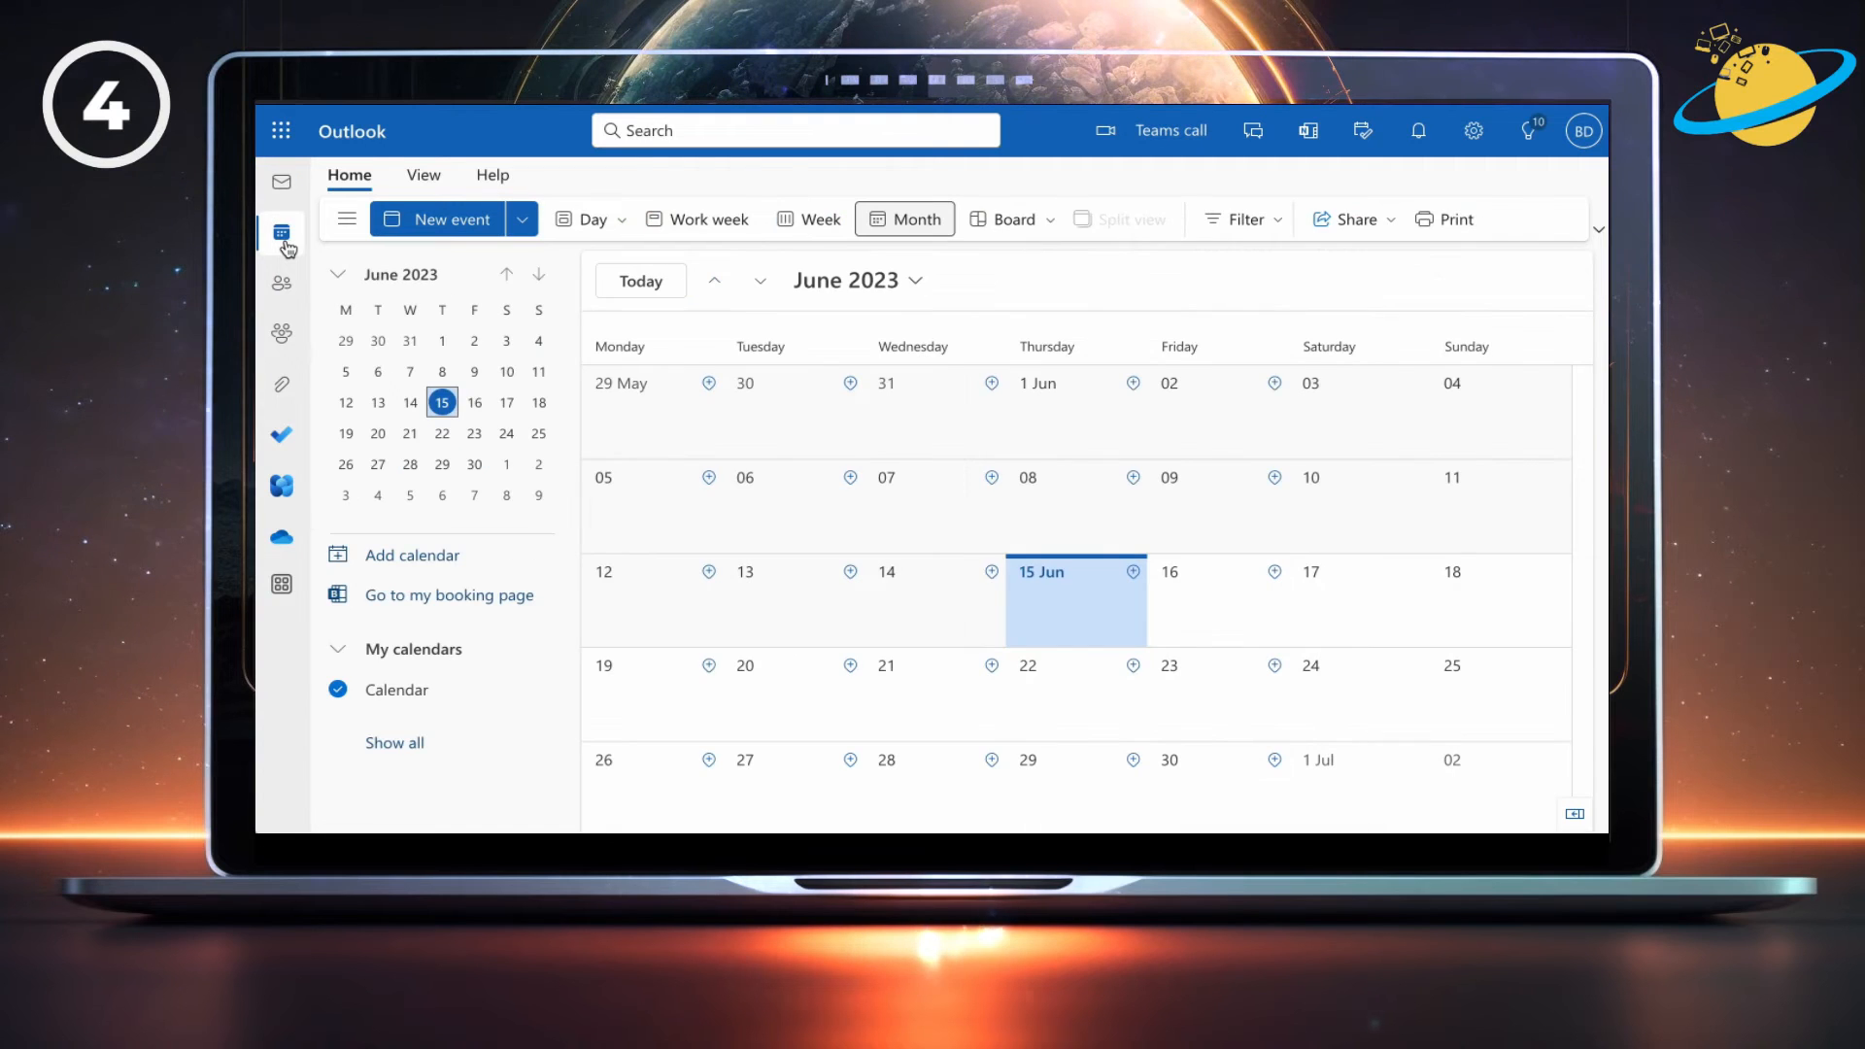
click(1339, 221)
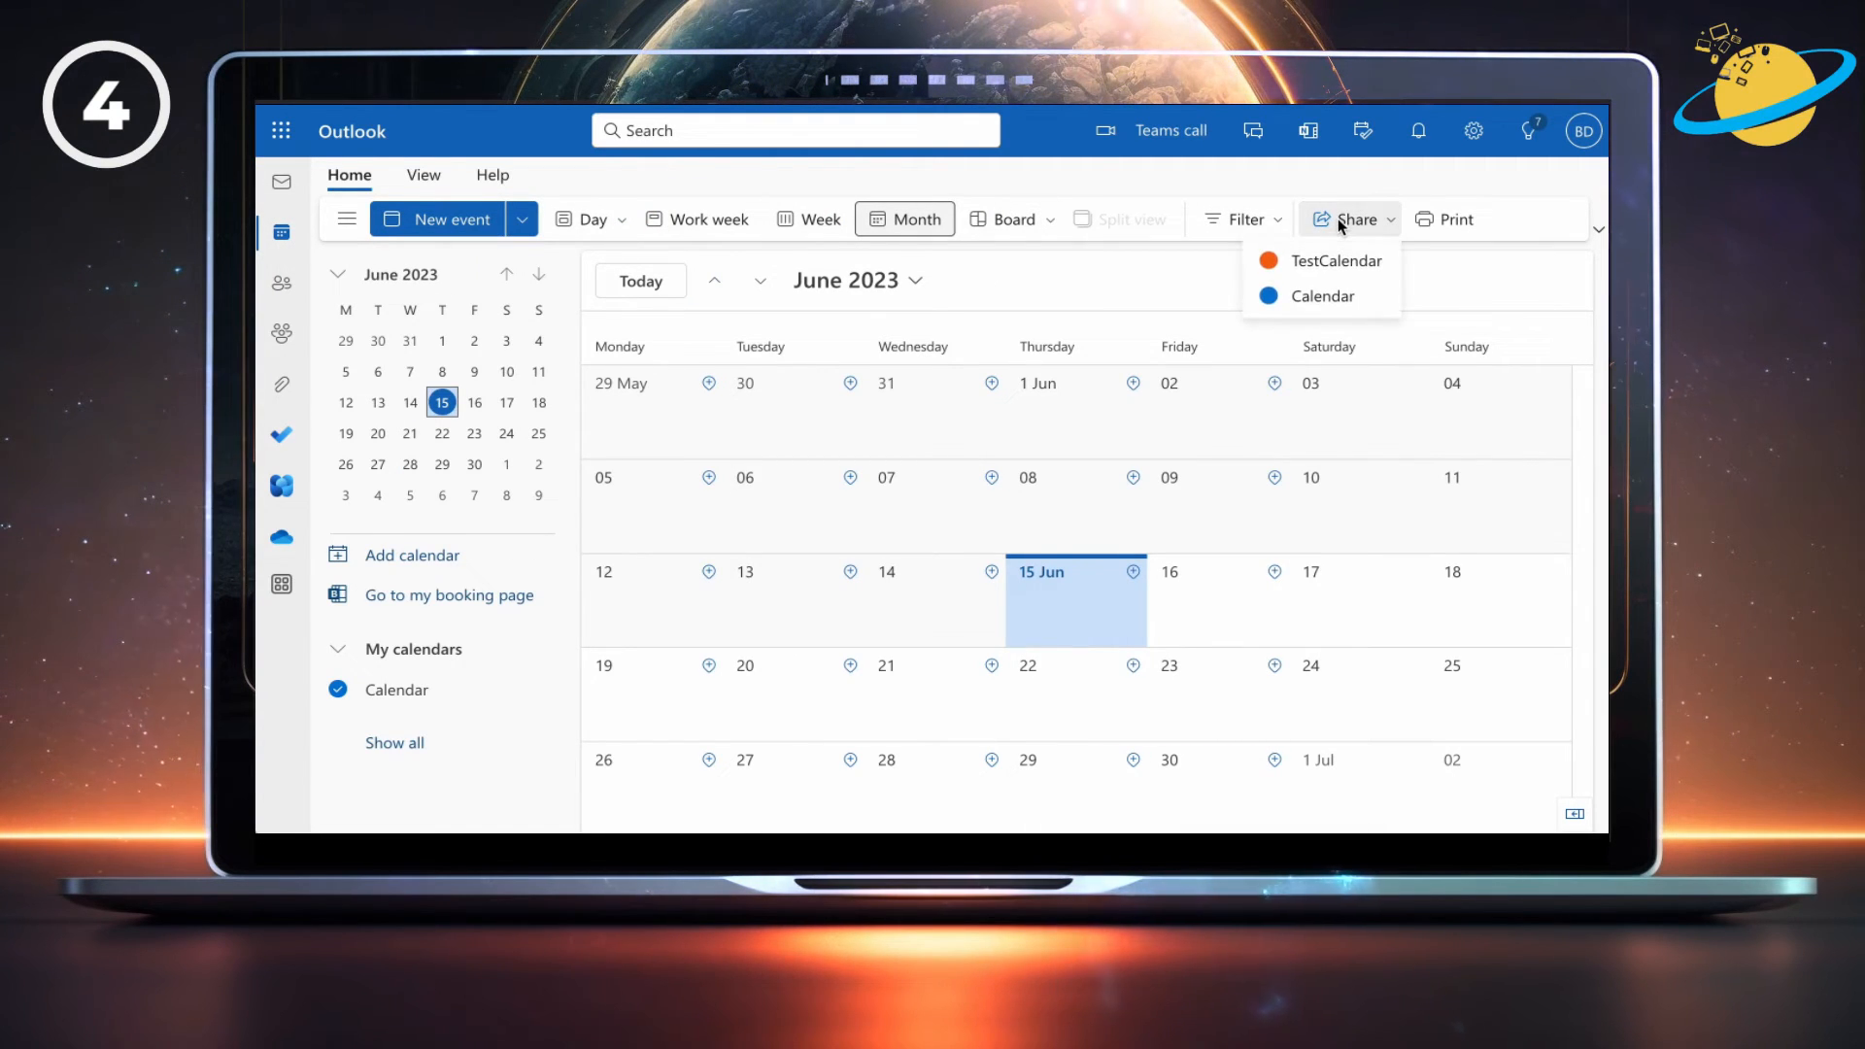
click(1338, 297)
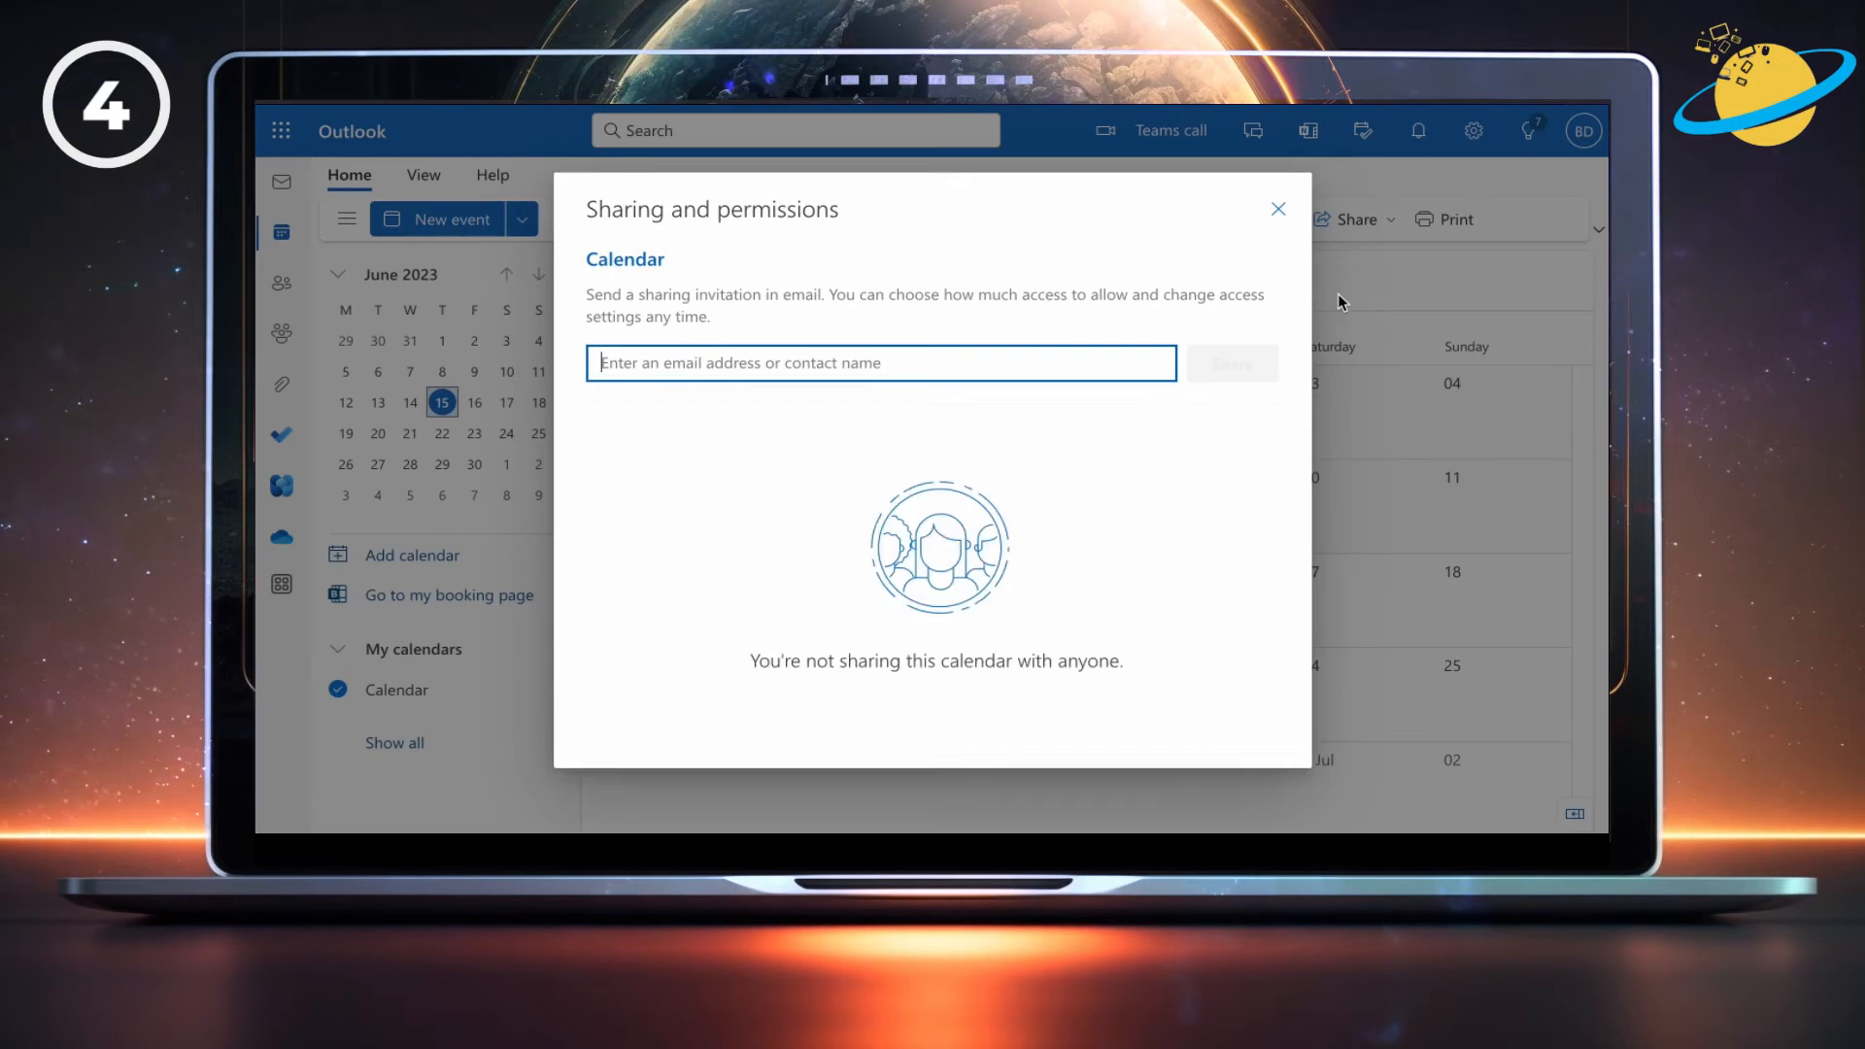
text(j)
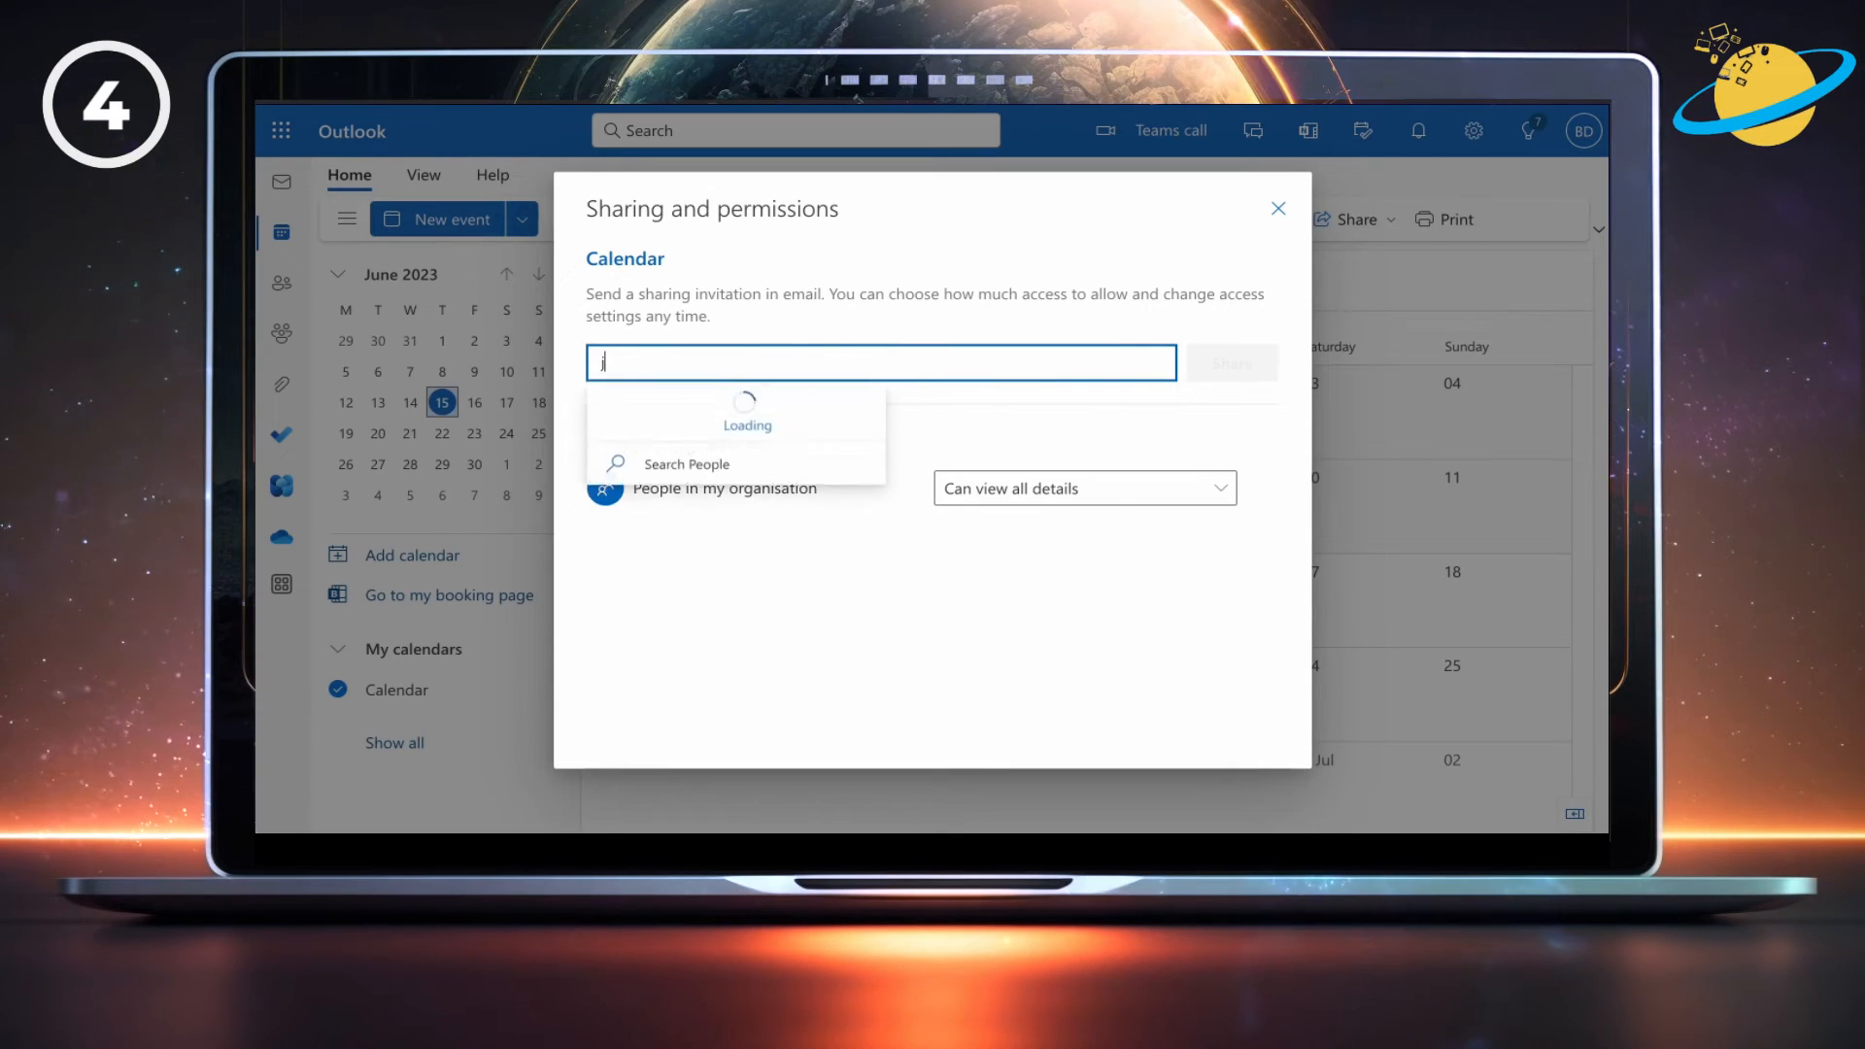
text(ack)
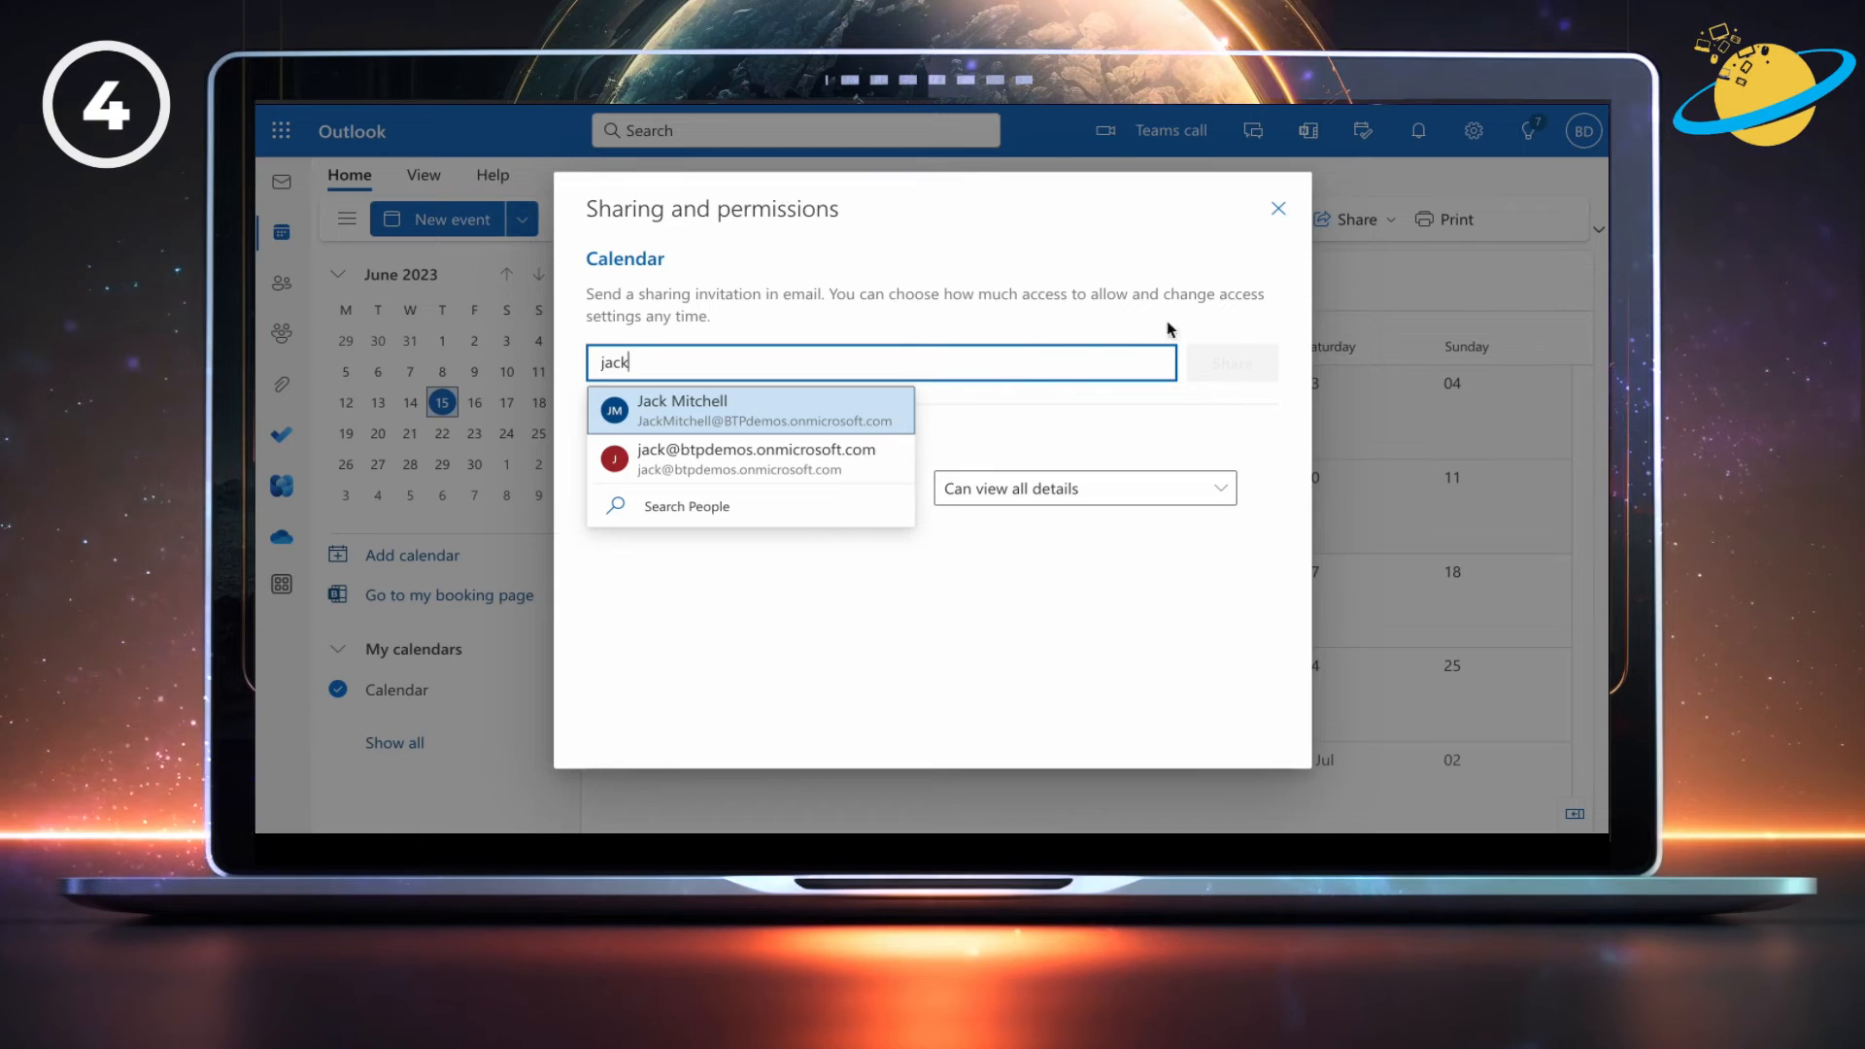
click(843, 416)
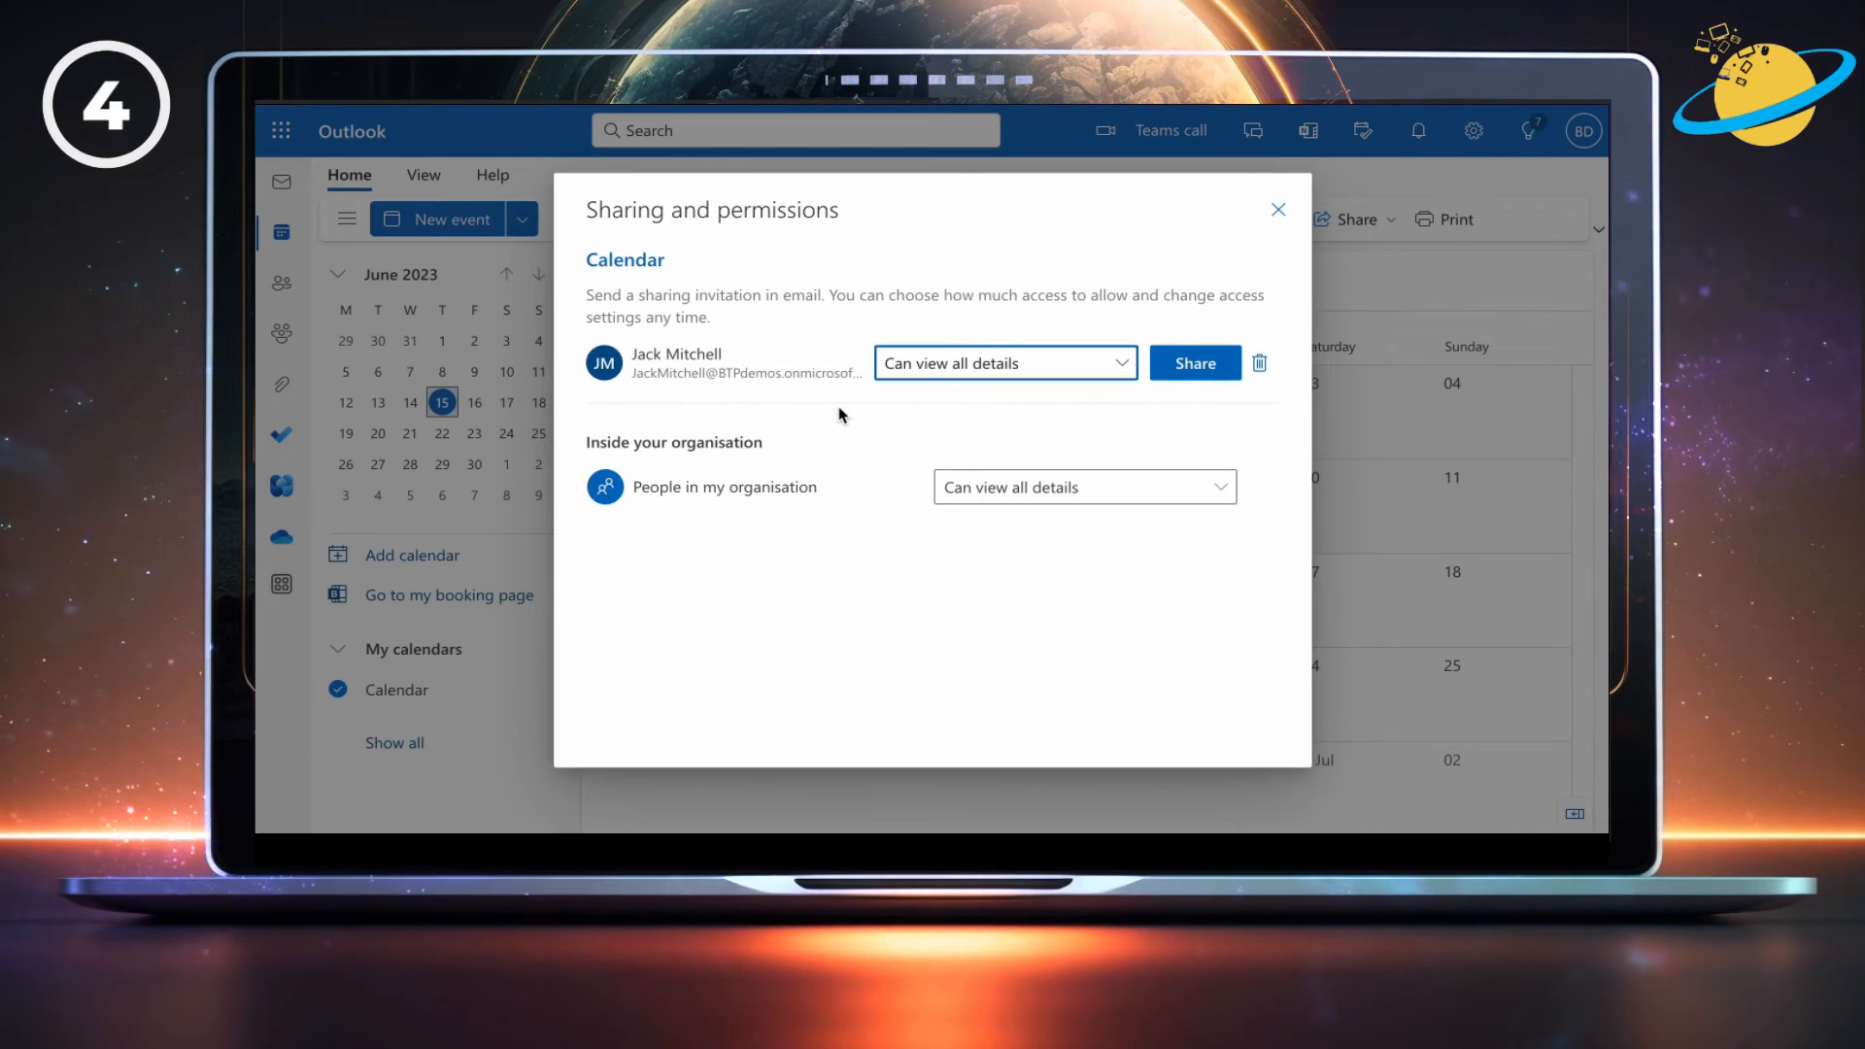
click(1130, 376)
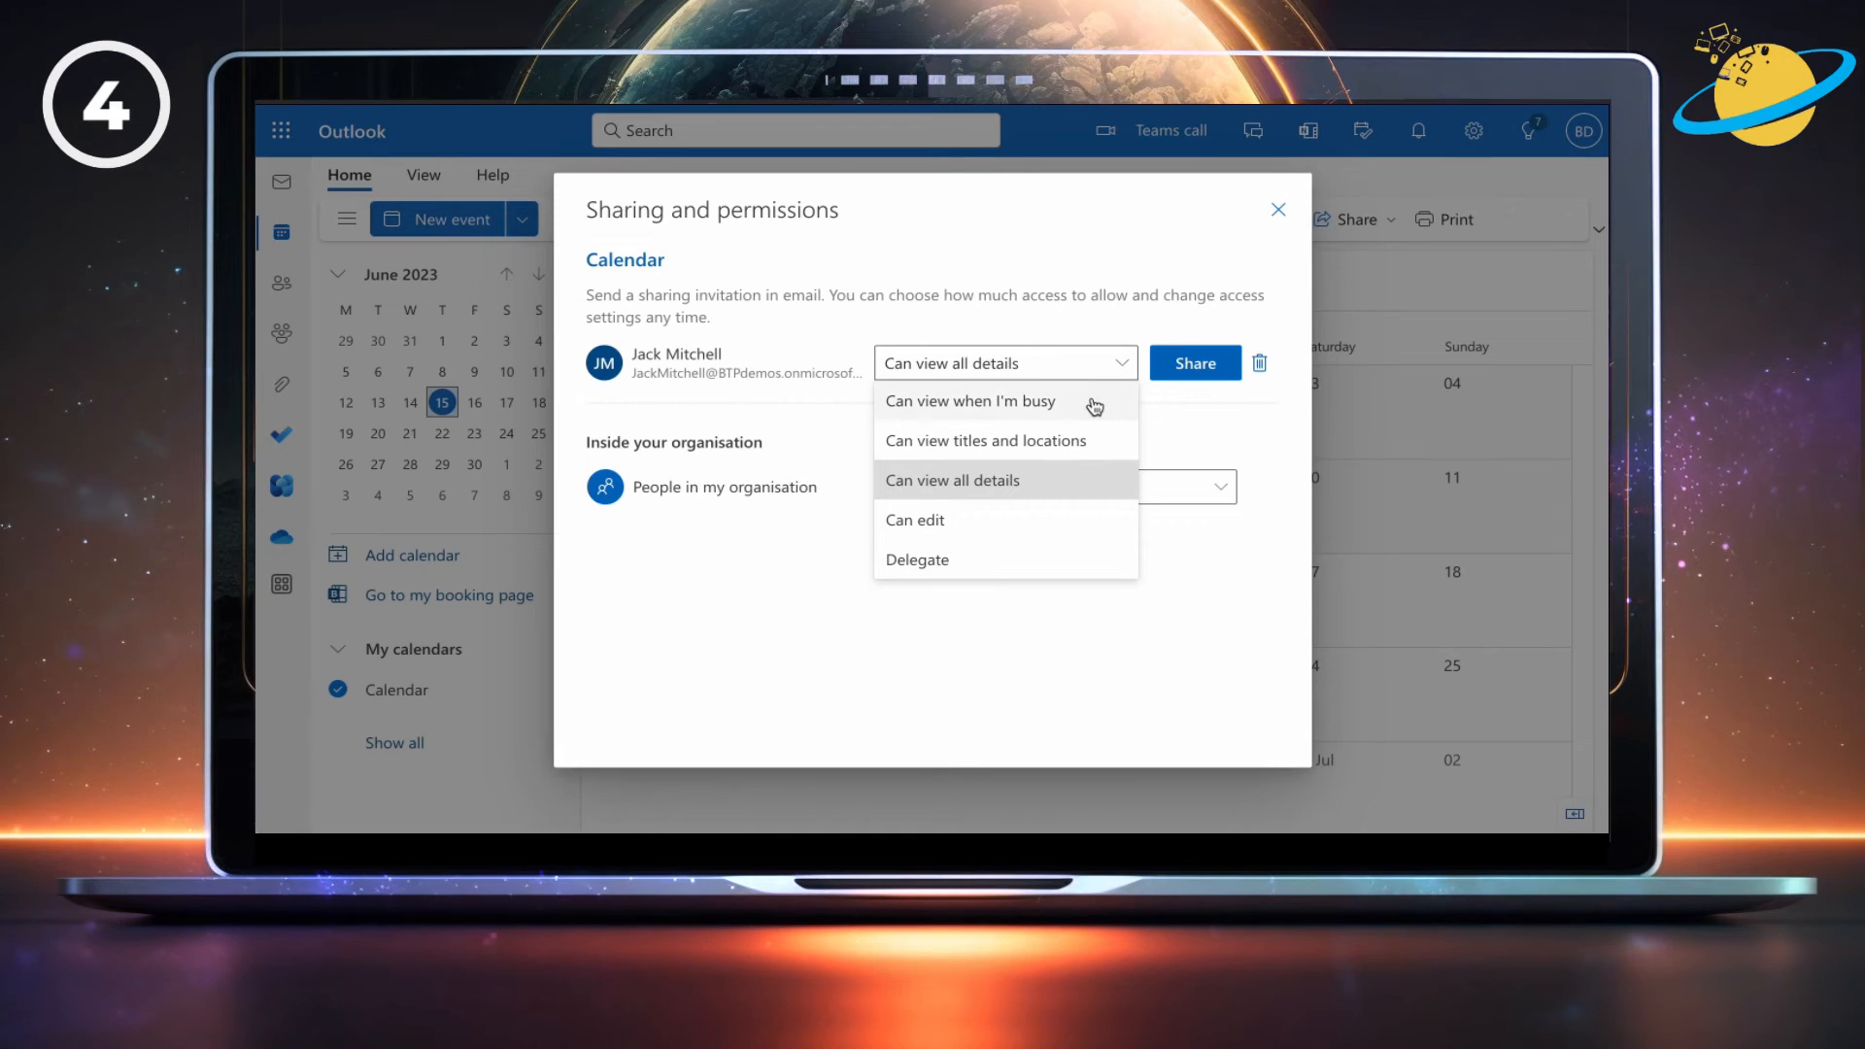
click(1095, 403)
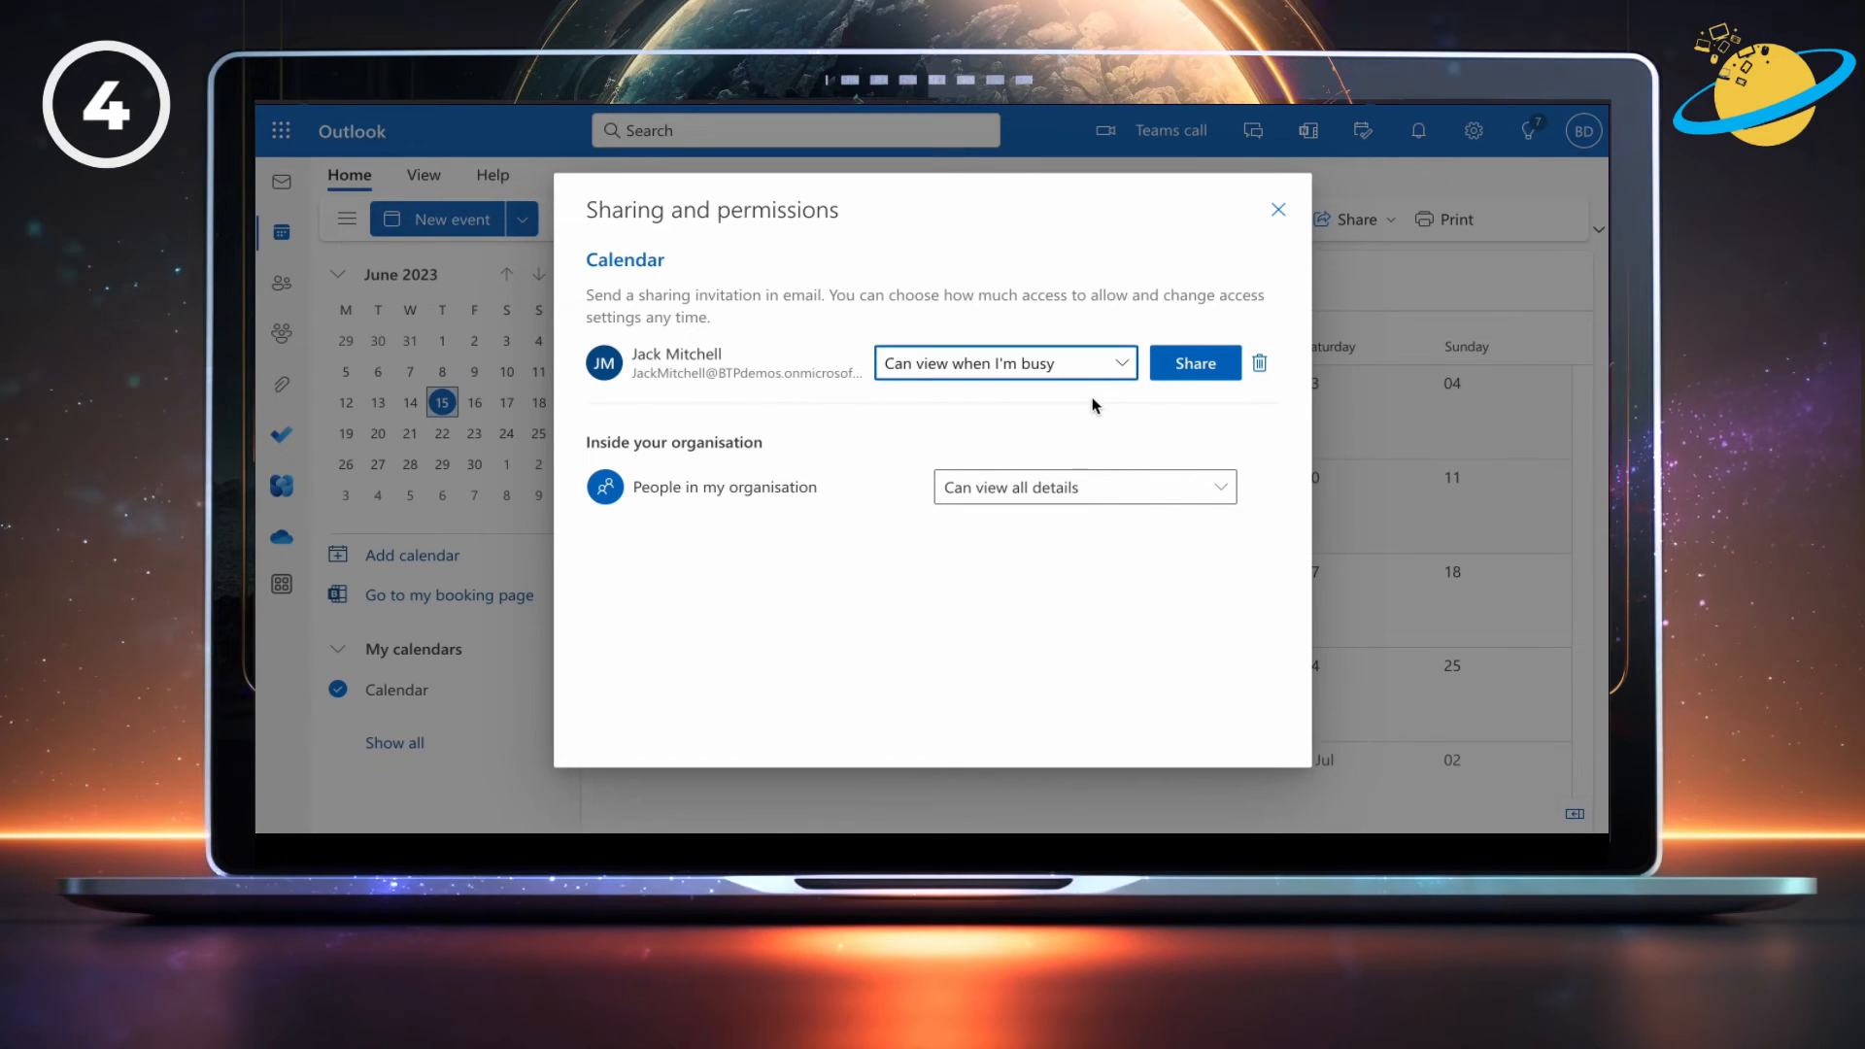
click(1198, 369)
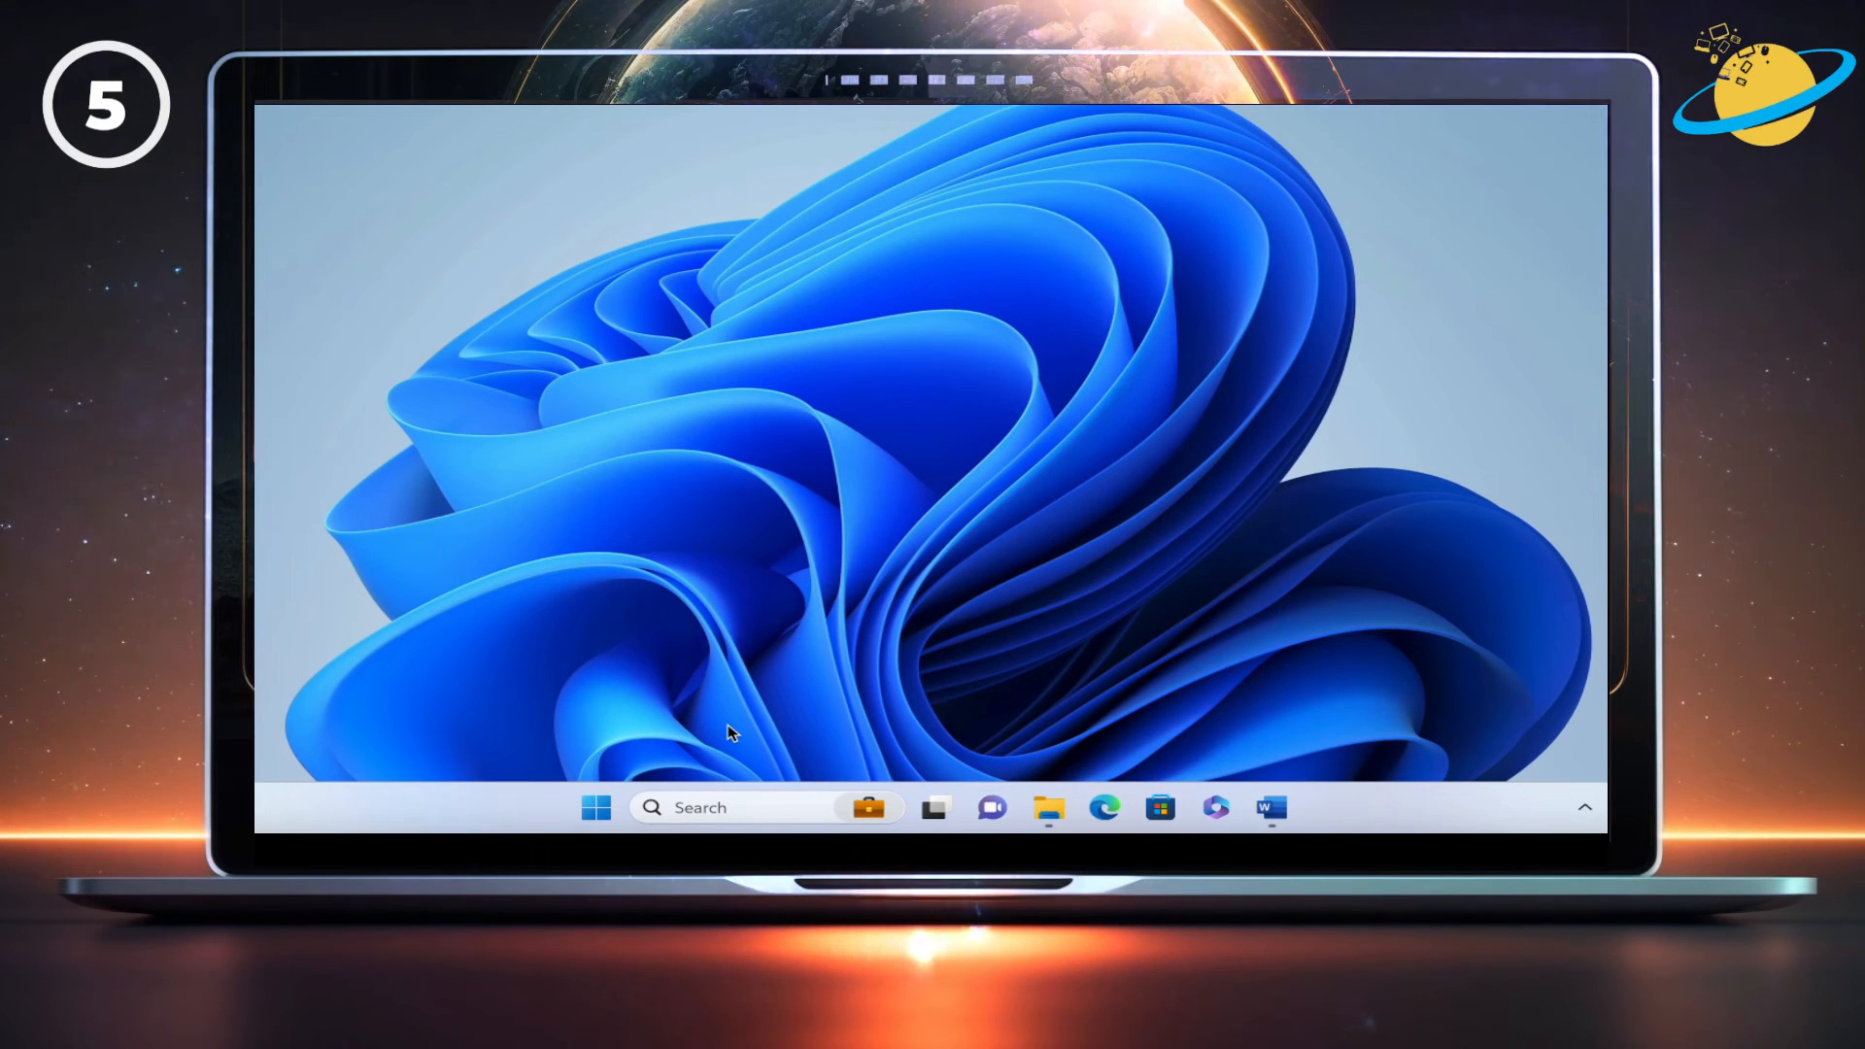
Launch Credential Manager via a 'credential' search and review the saved Windows and generic credentials.
click(722, 805)
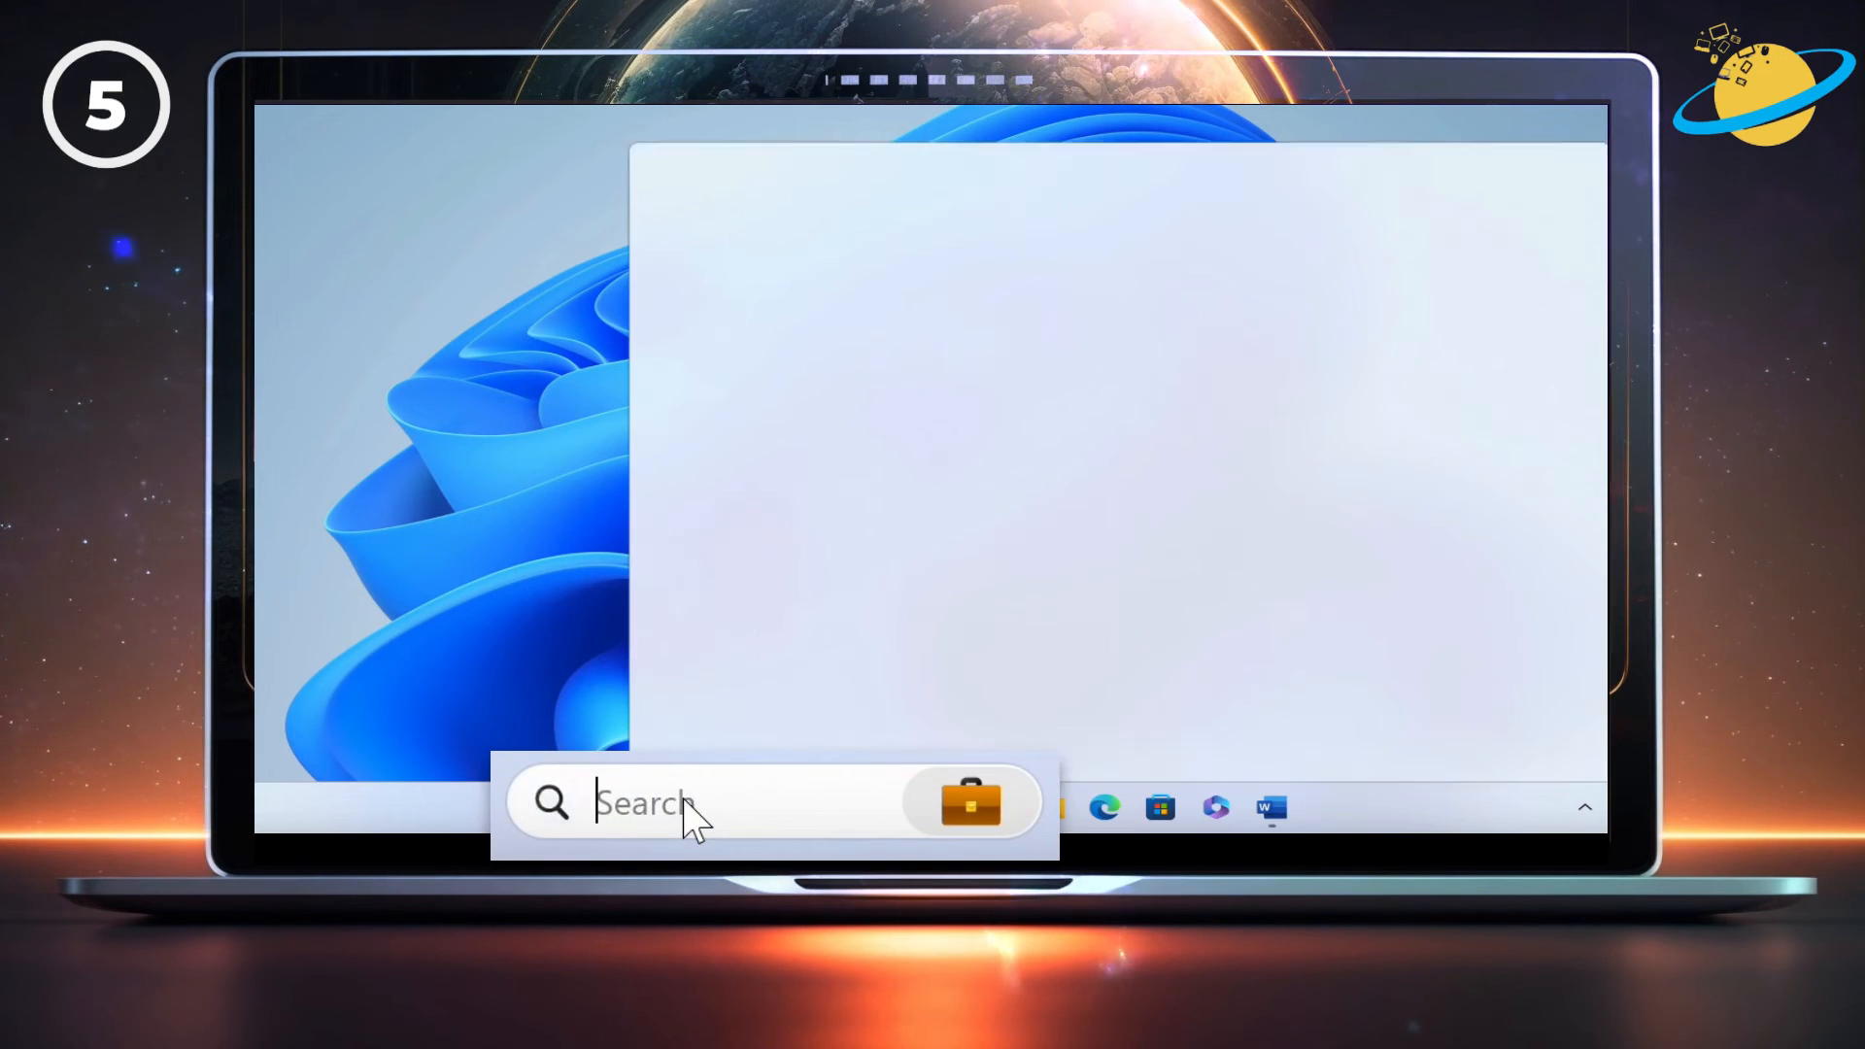
text(credential)
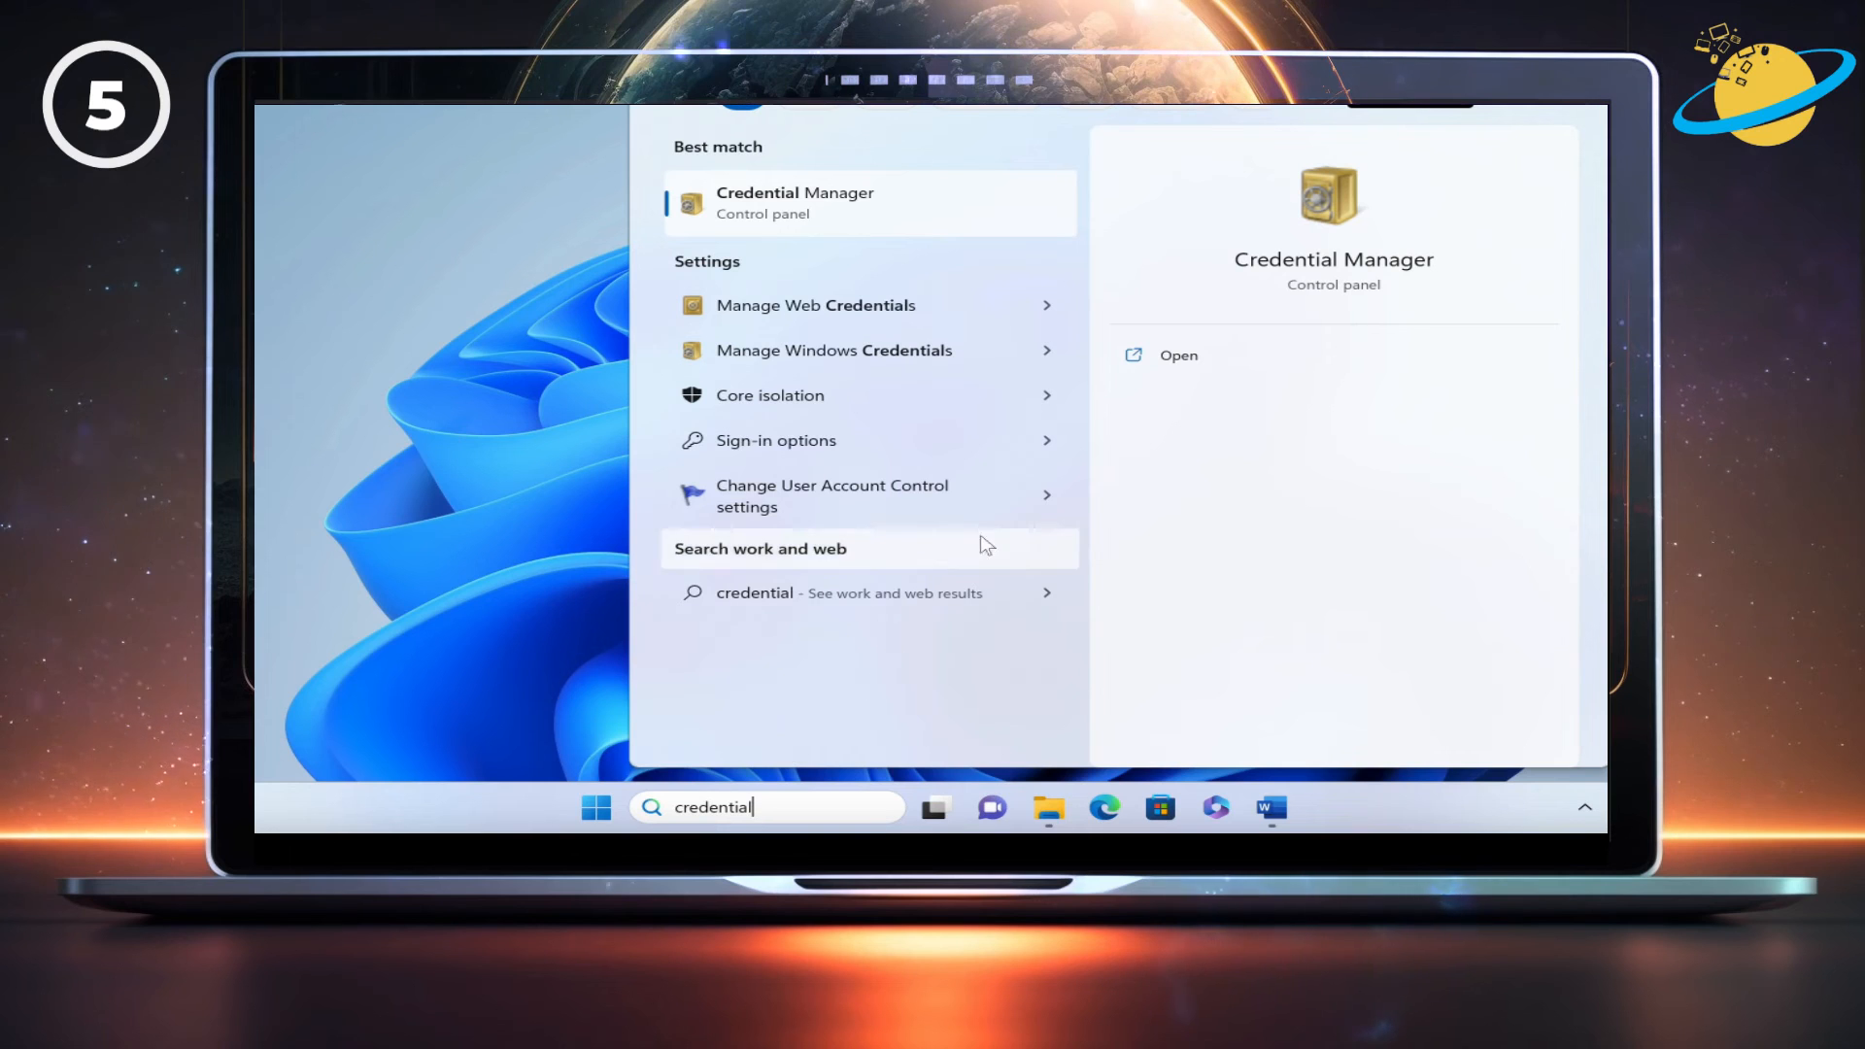
click(1173, 360)
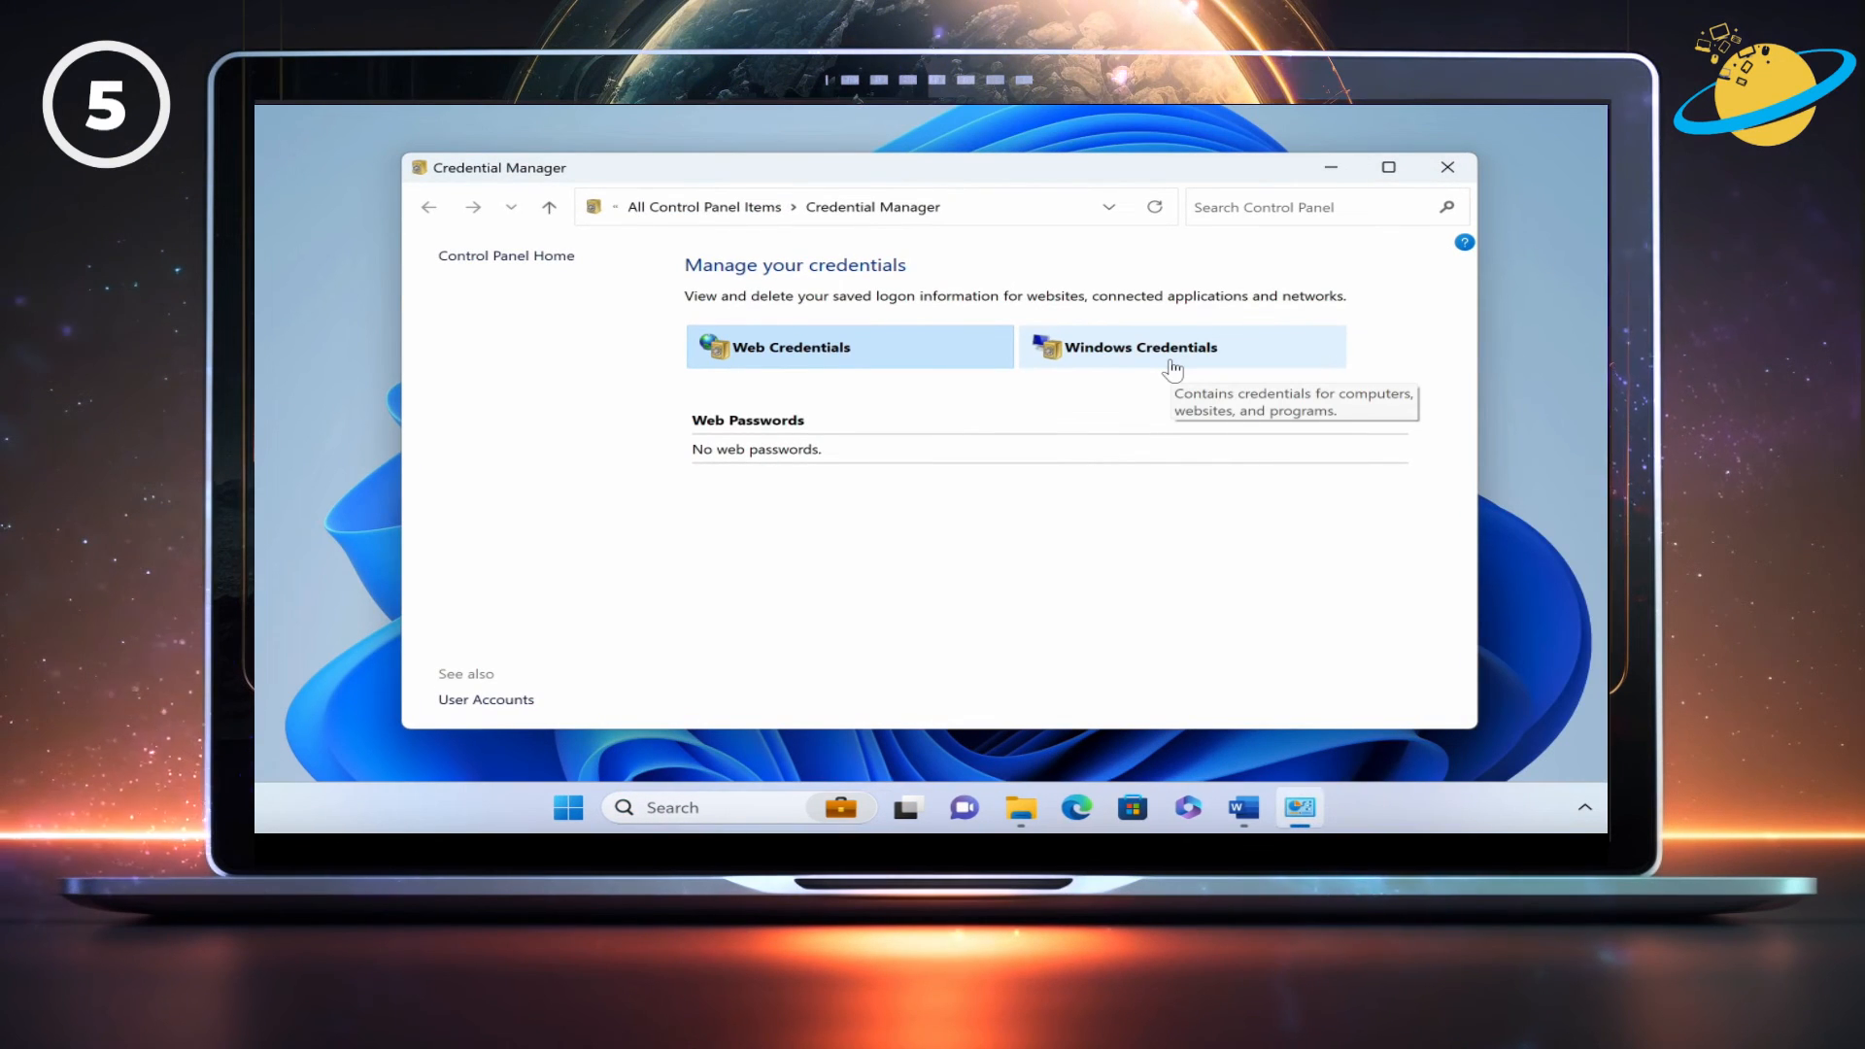
click(1172, 359)
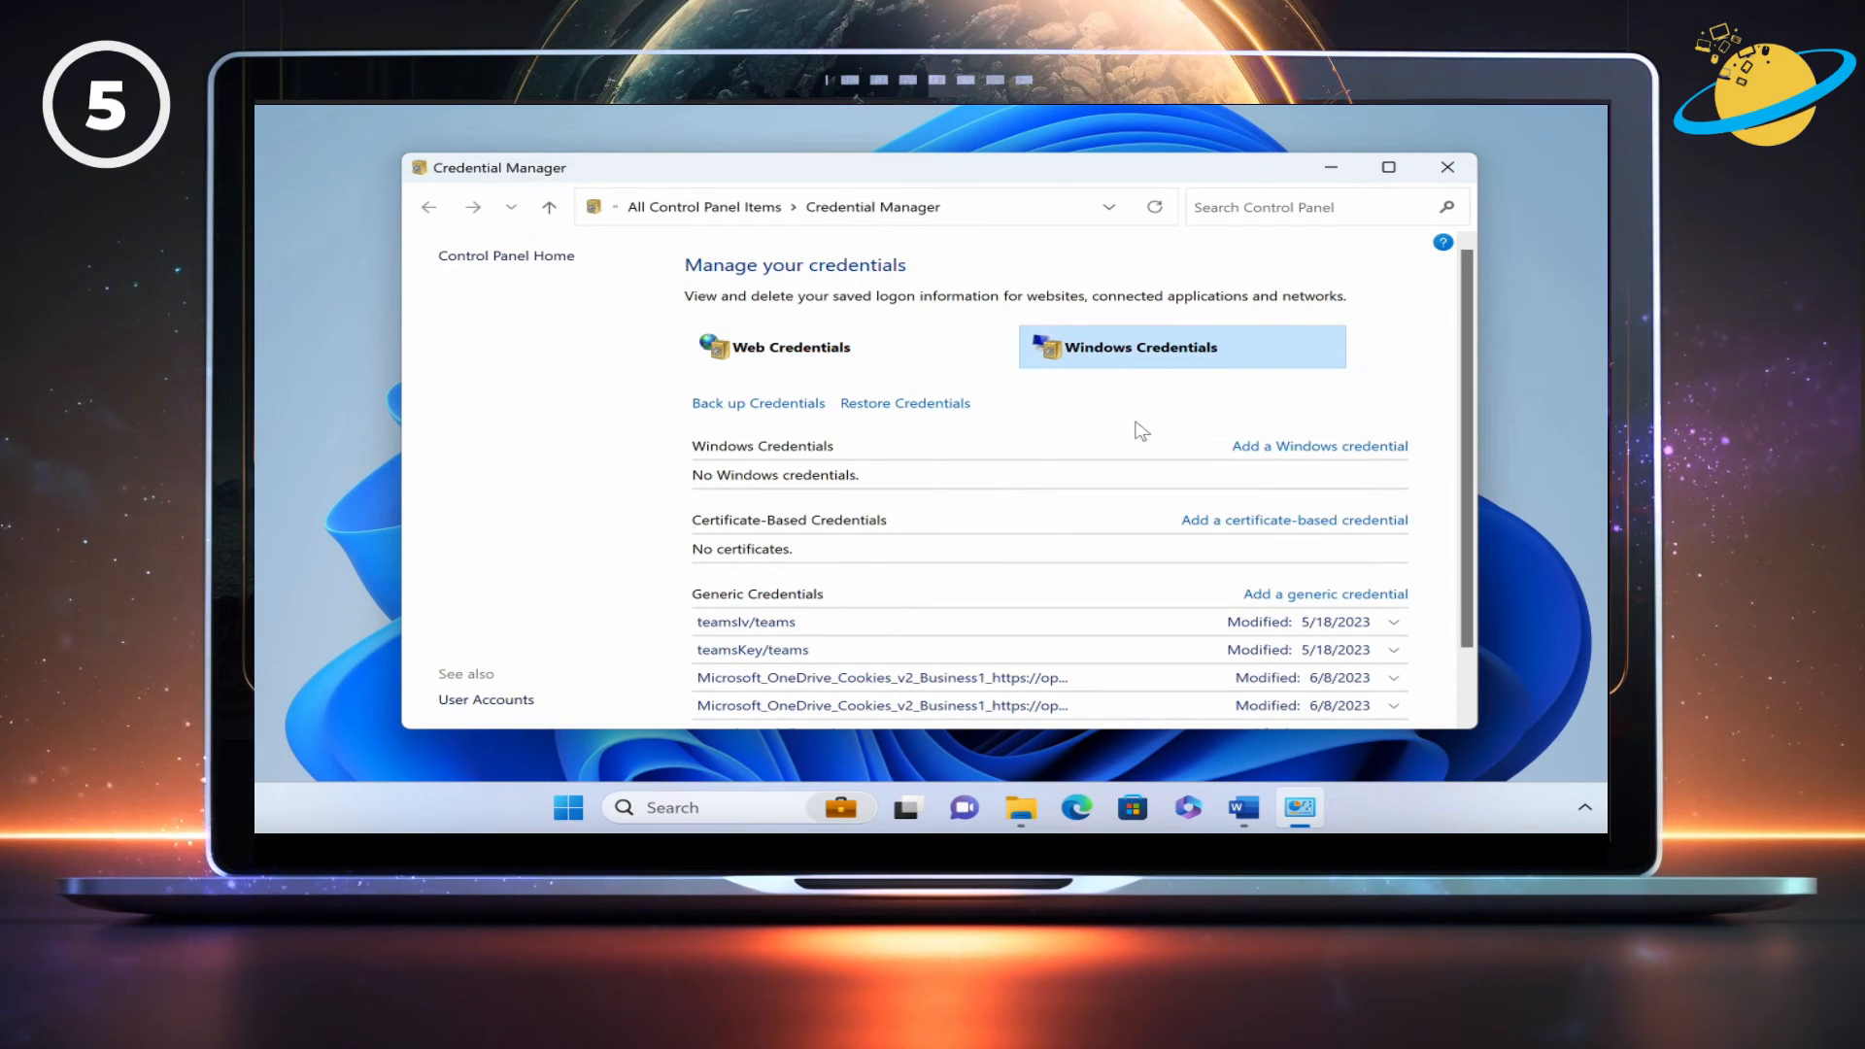
scroll(1141, 431, down, 1)
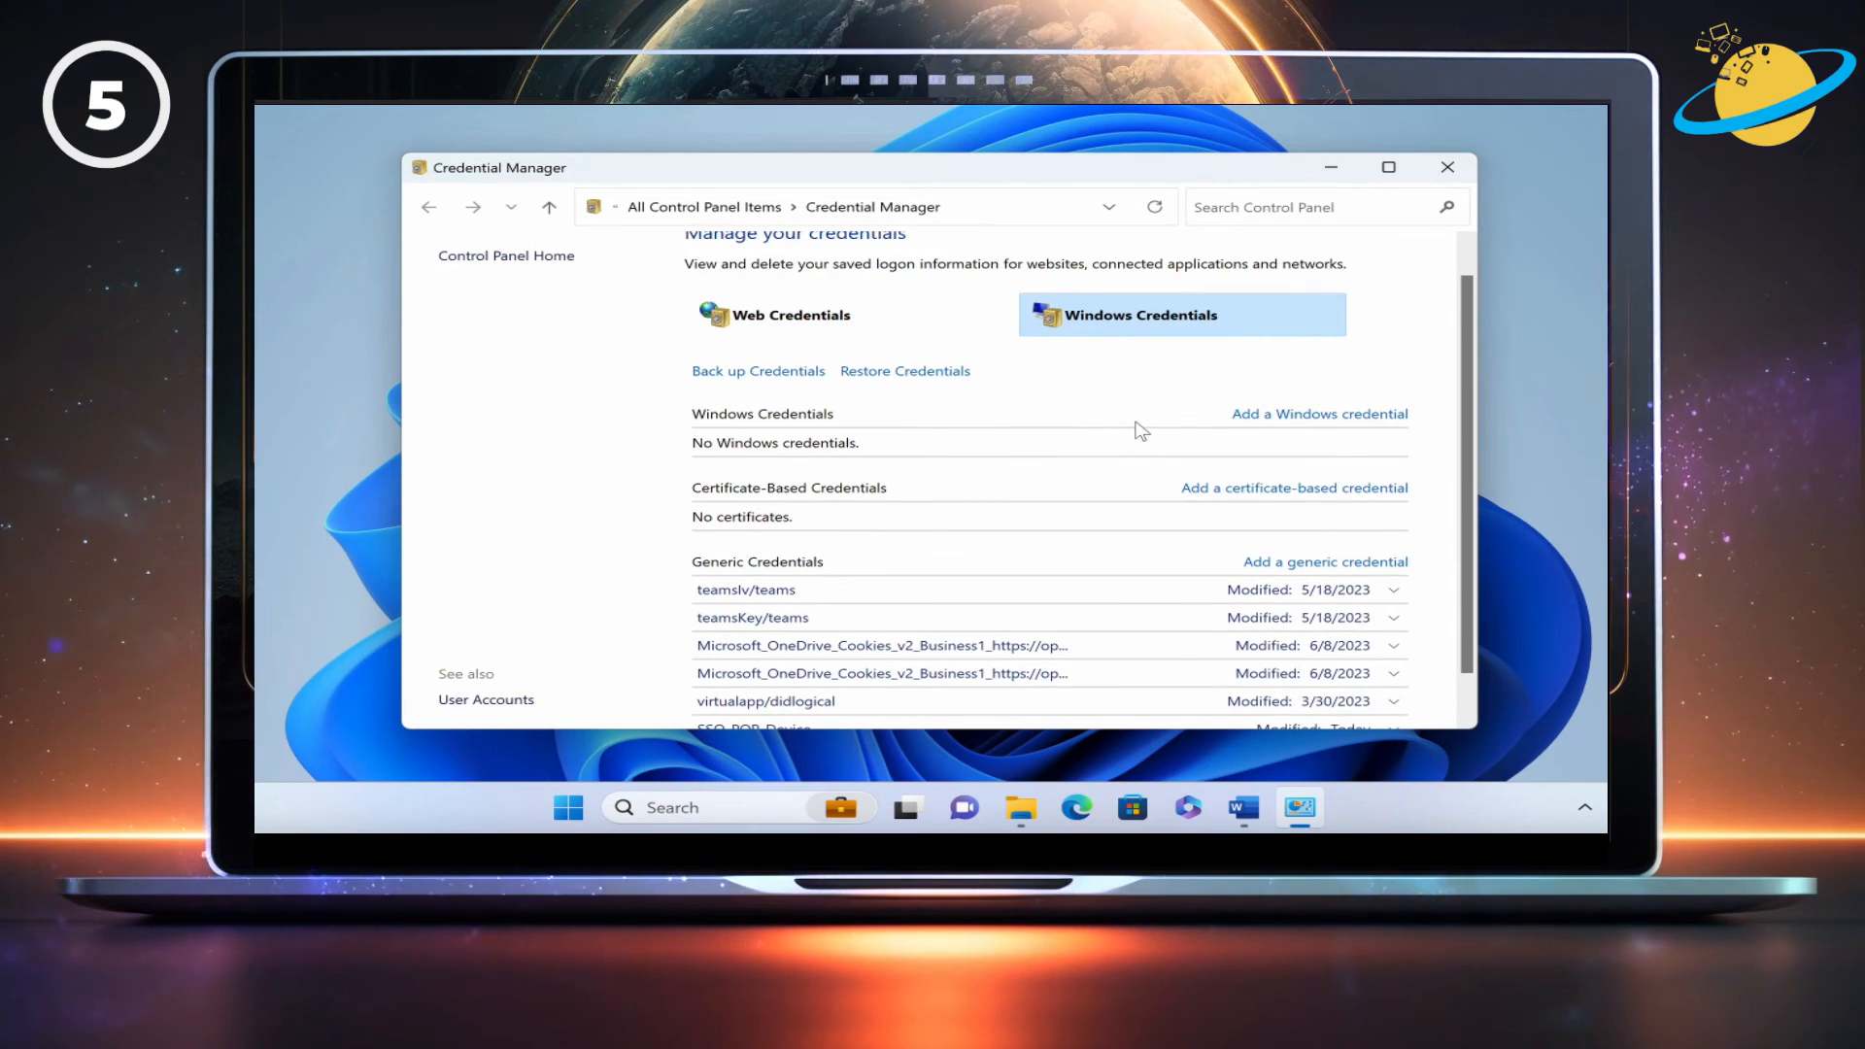
scroll(1142, 431, down, 1)
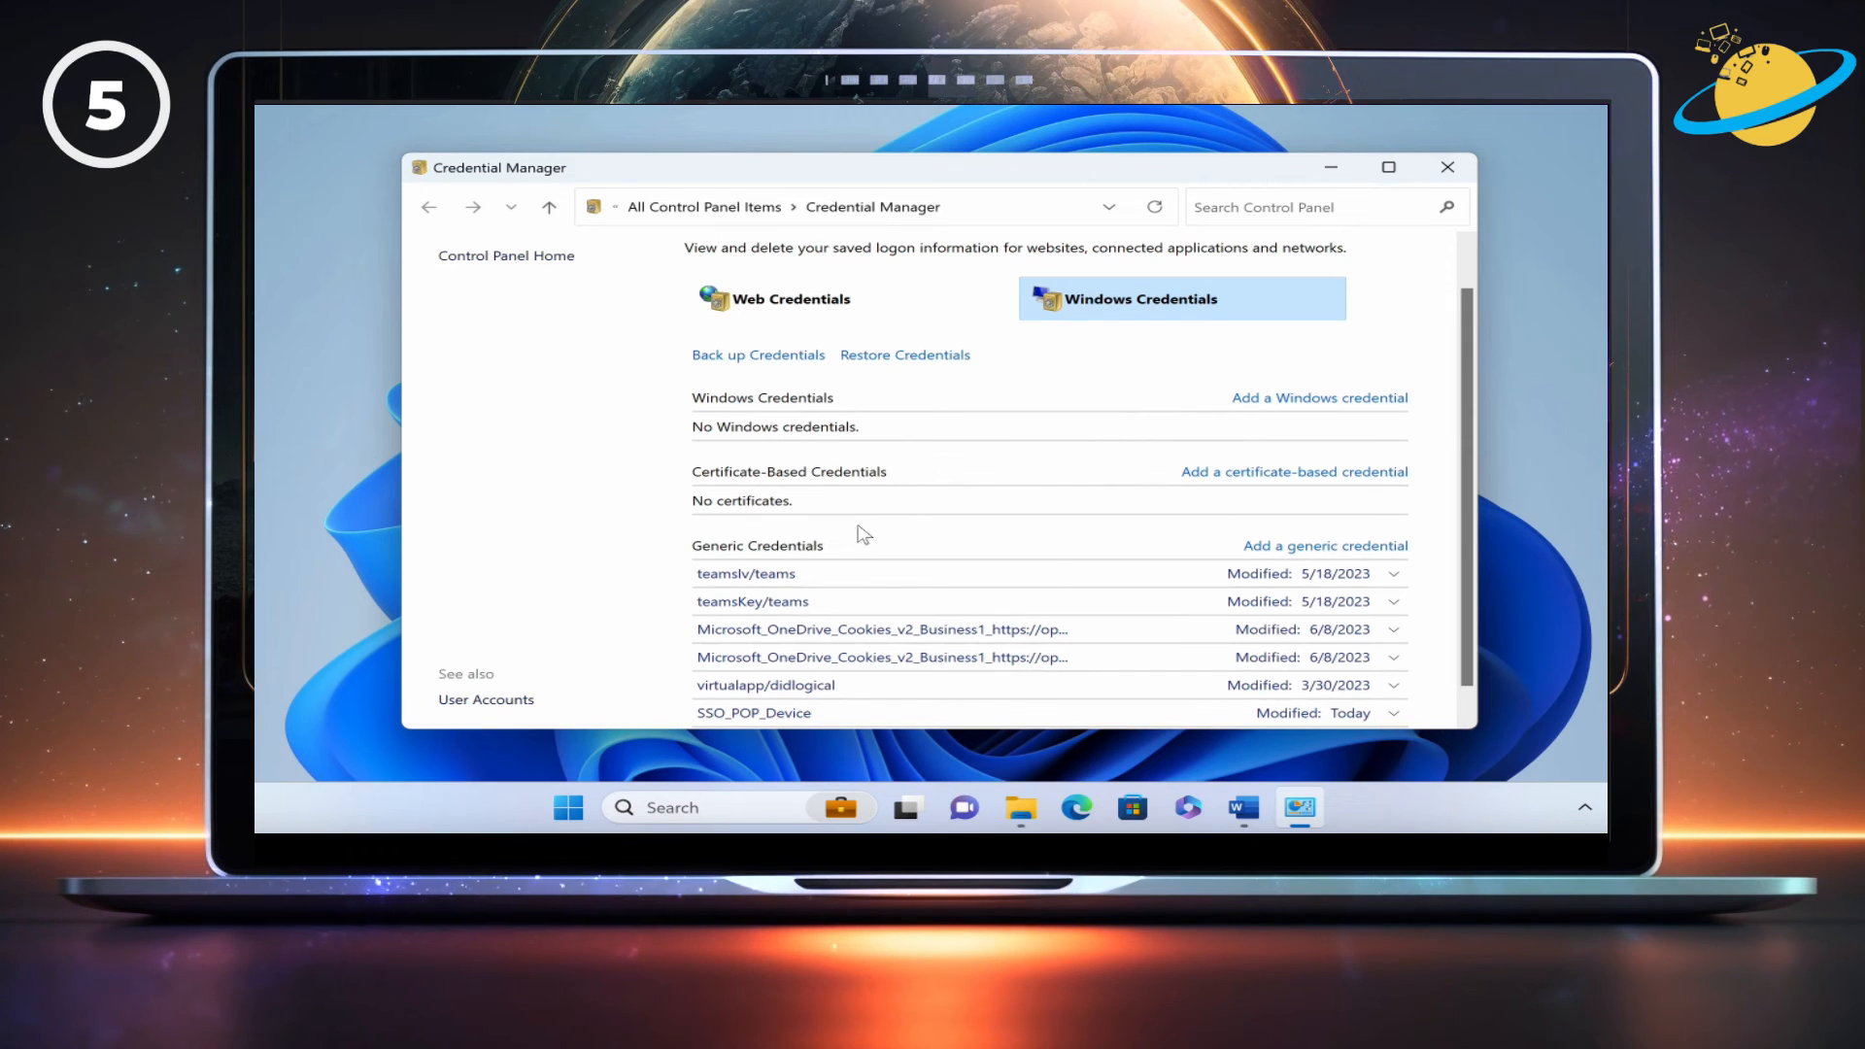
Remove the first Microsoft_OneDrive_Cookies generic credential and close Credential Manager.
click(981, 638)
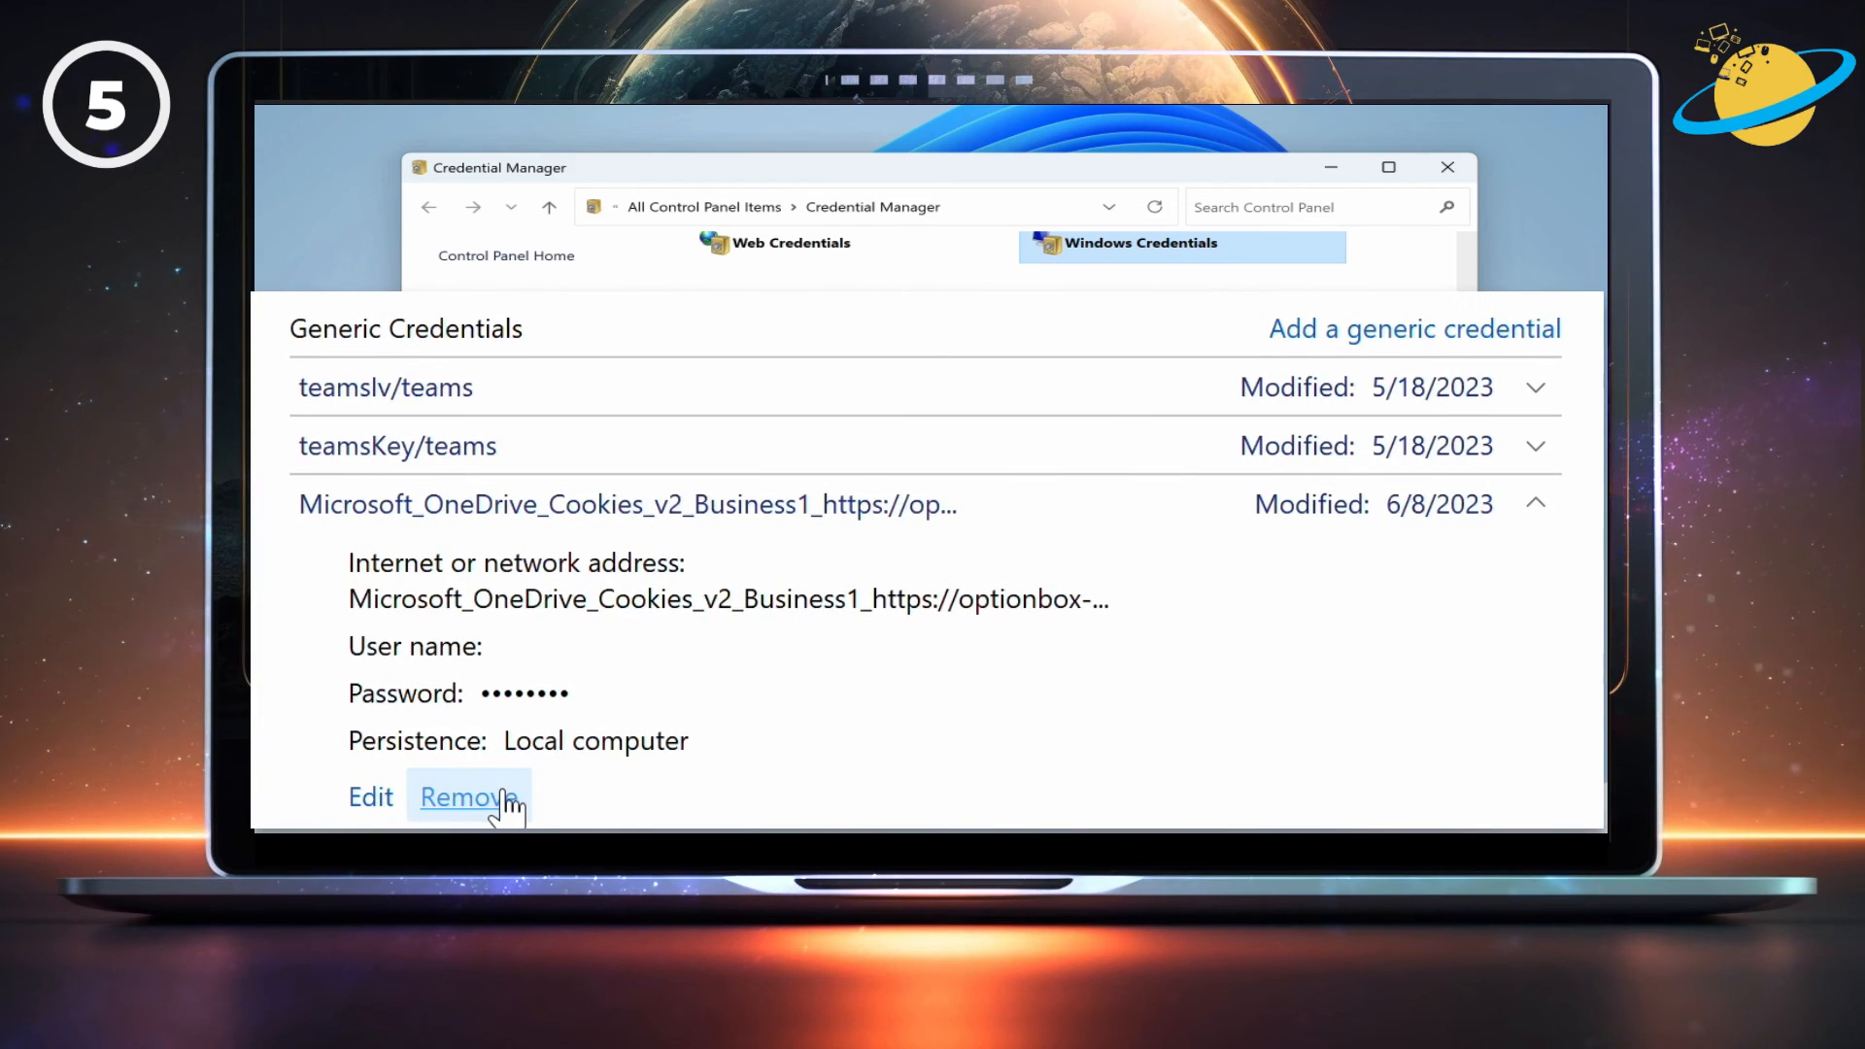
click(792, 712)
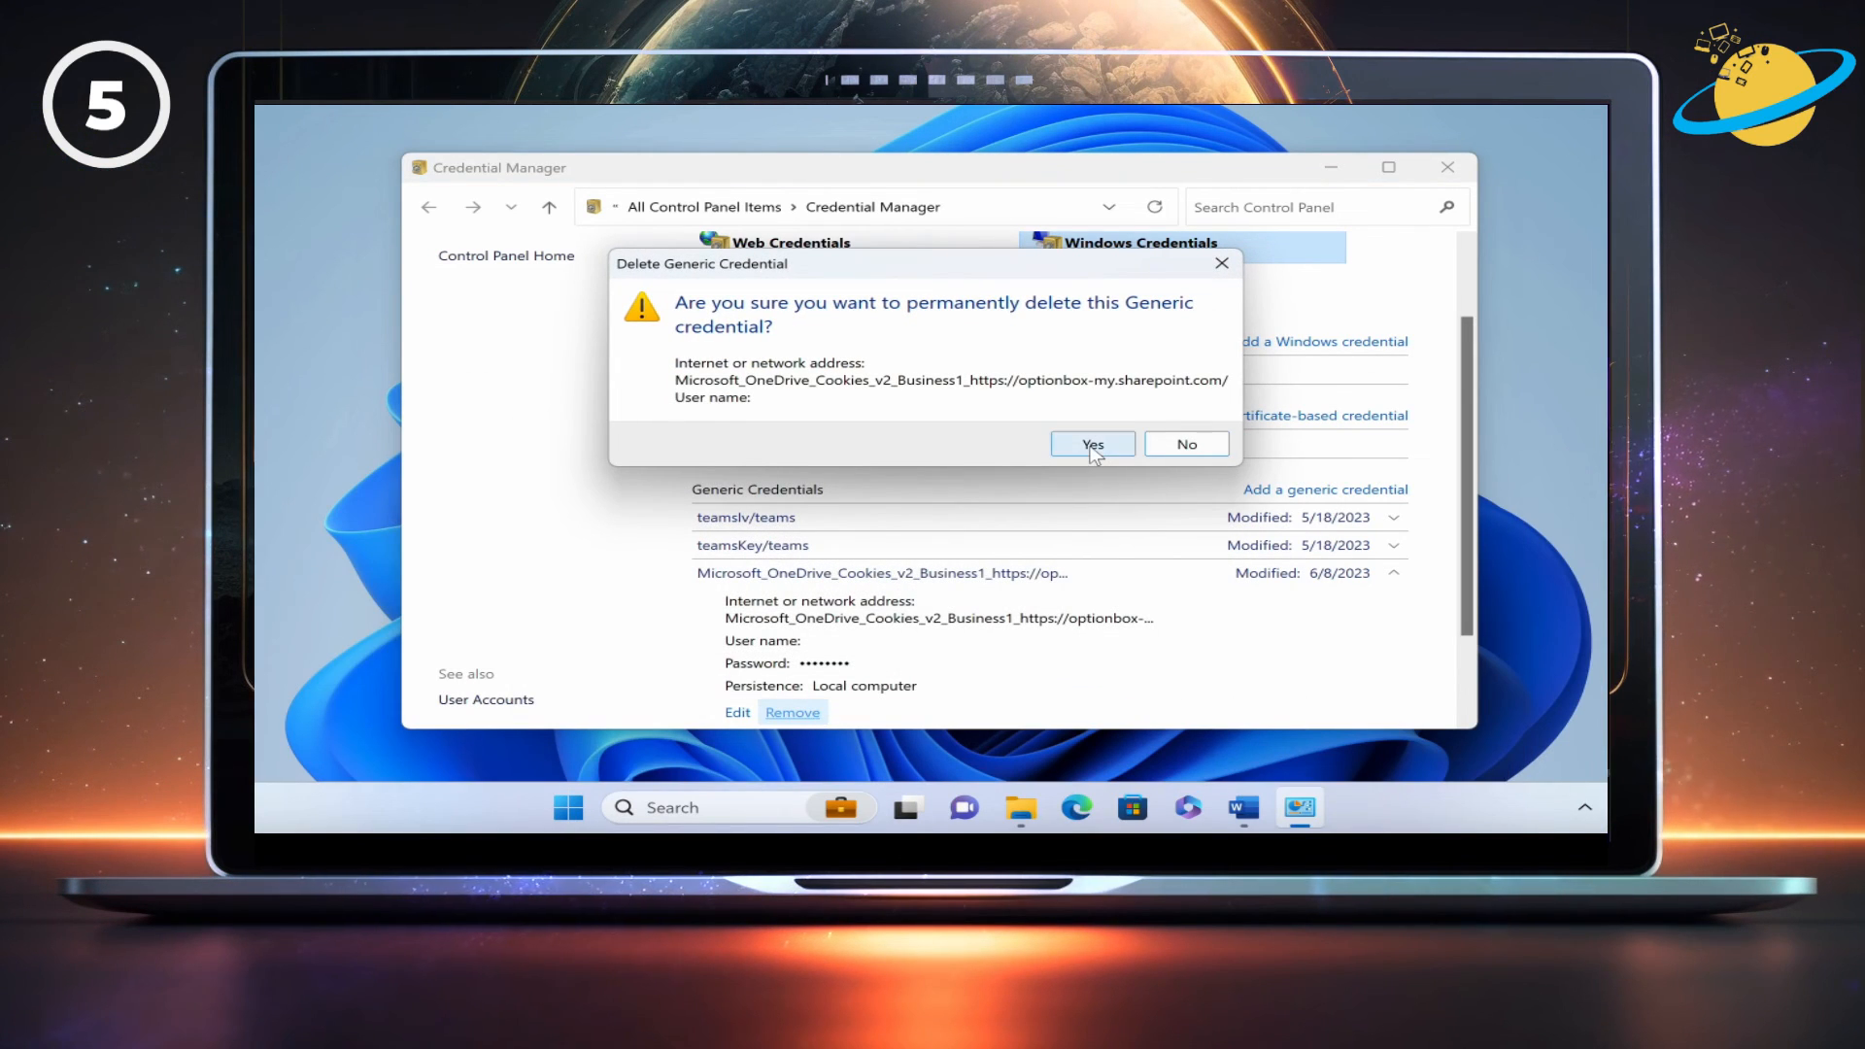
click(1093, 444)
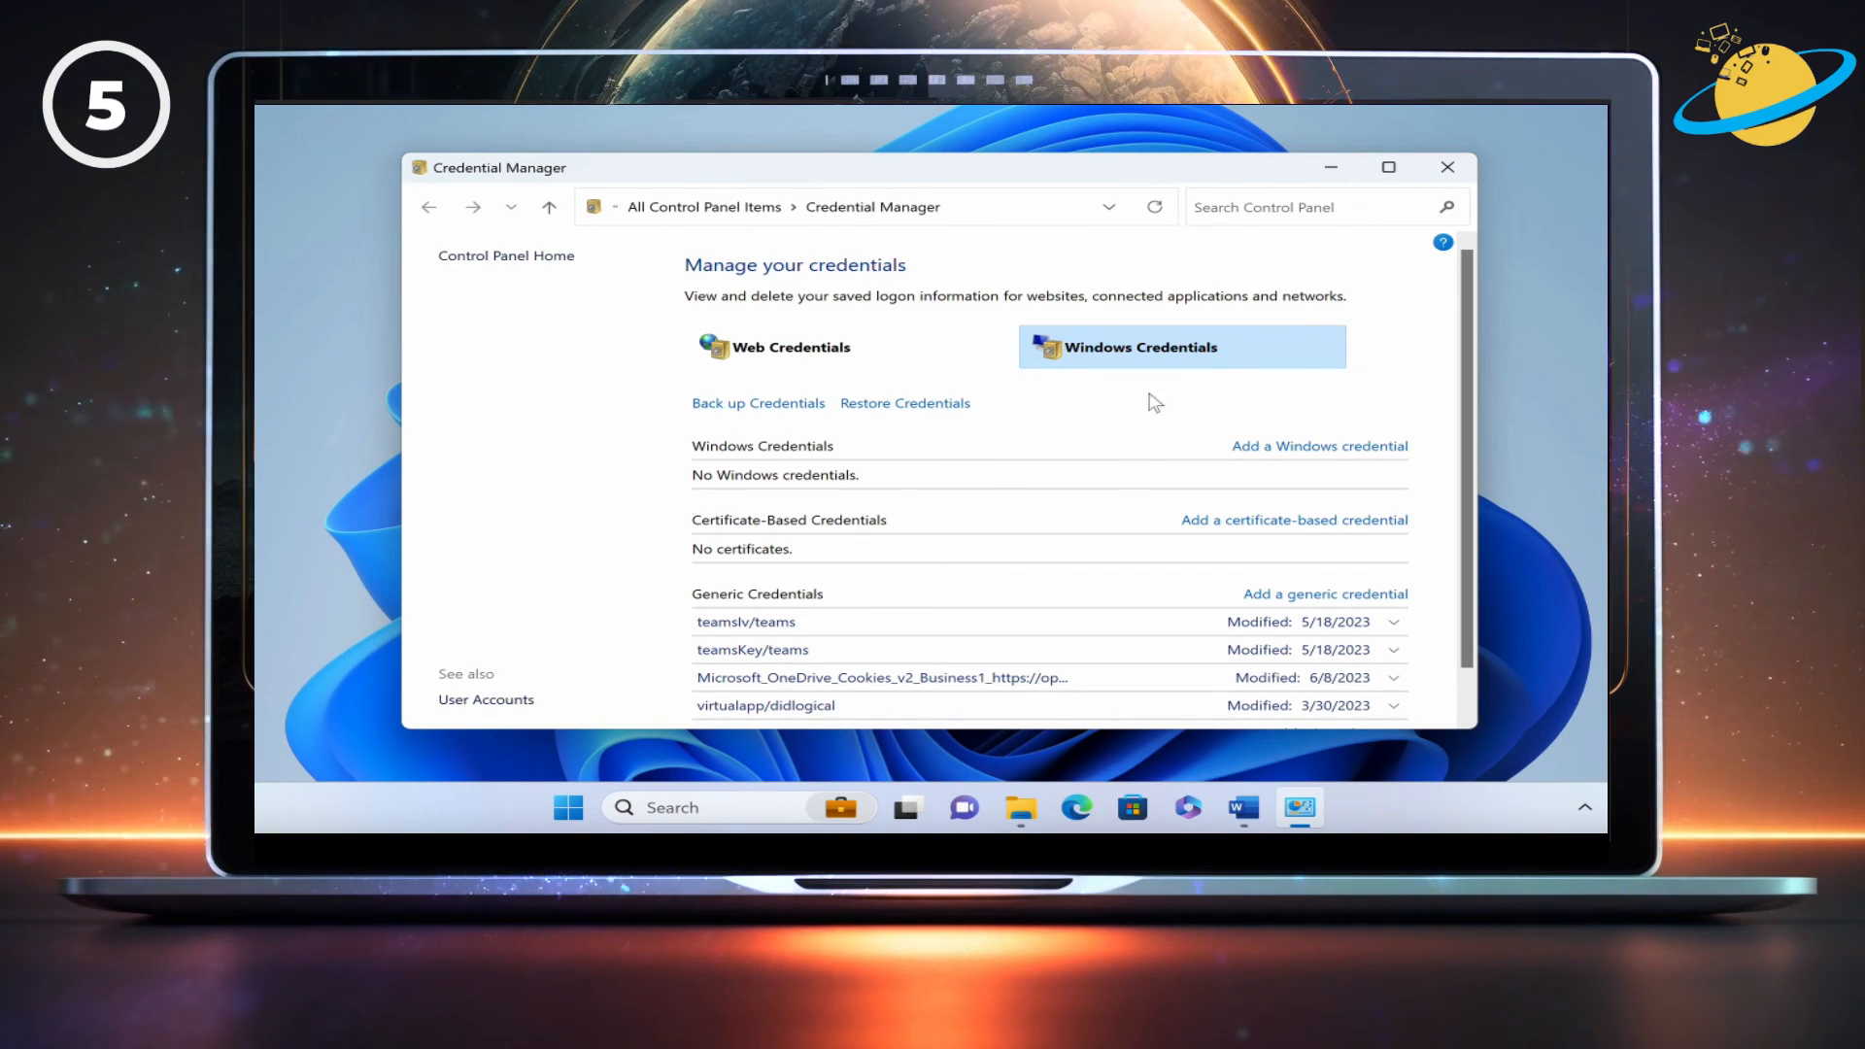
click(1447, 167)
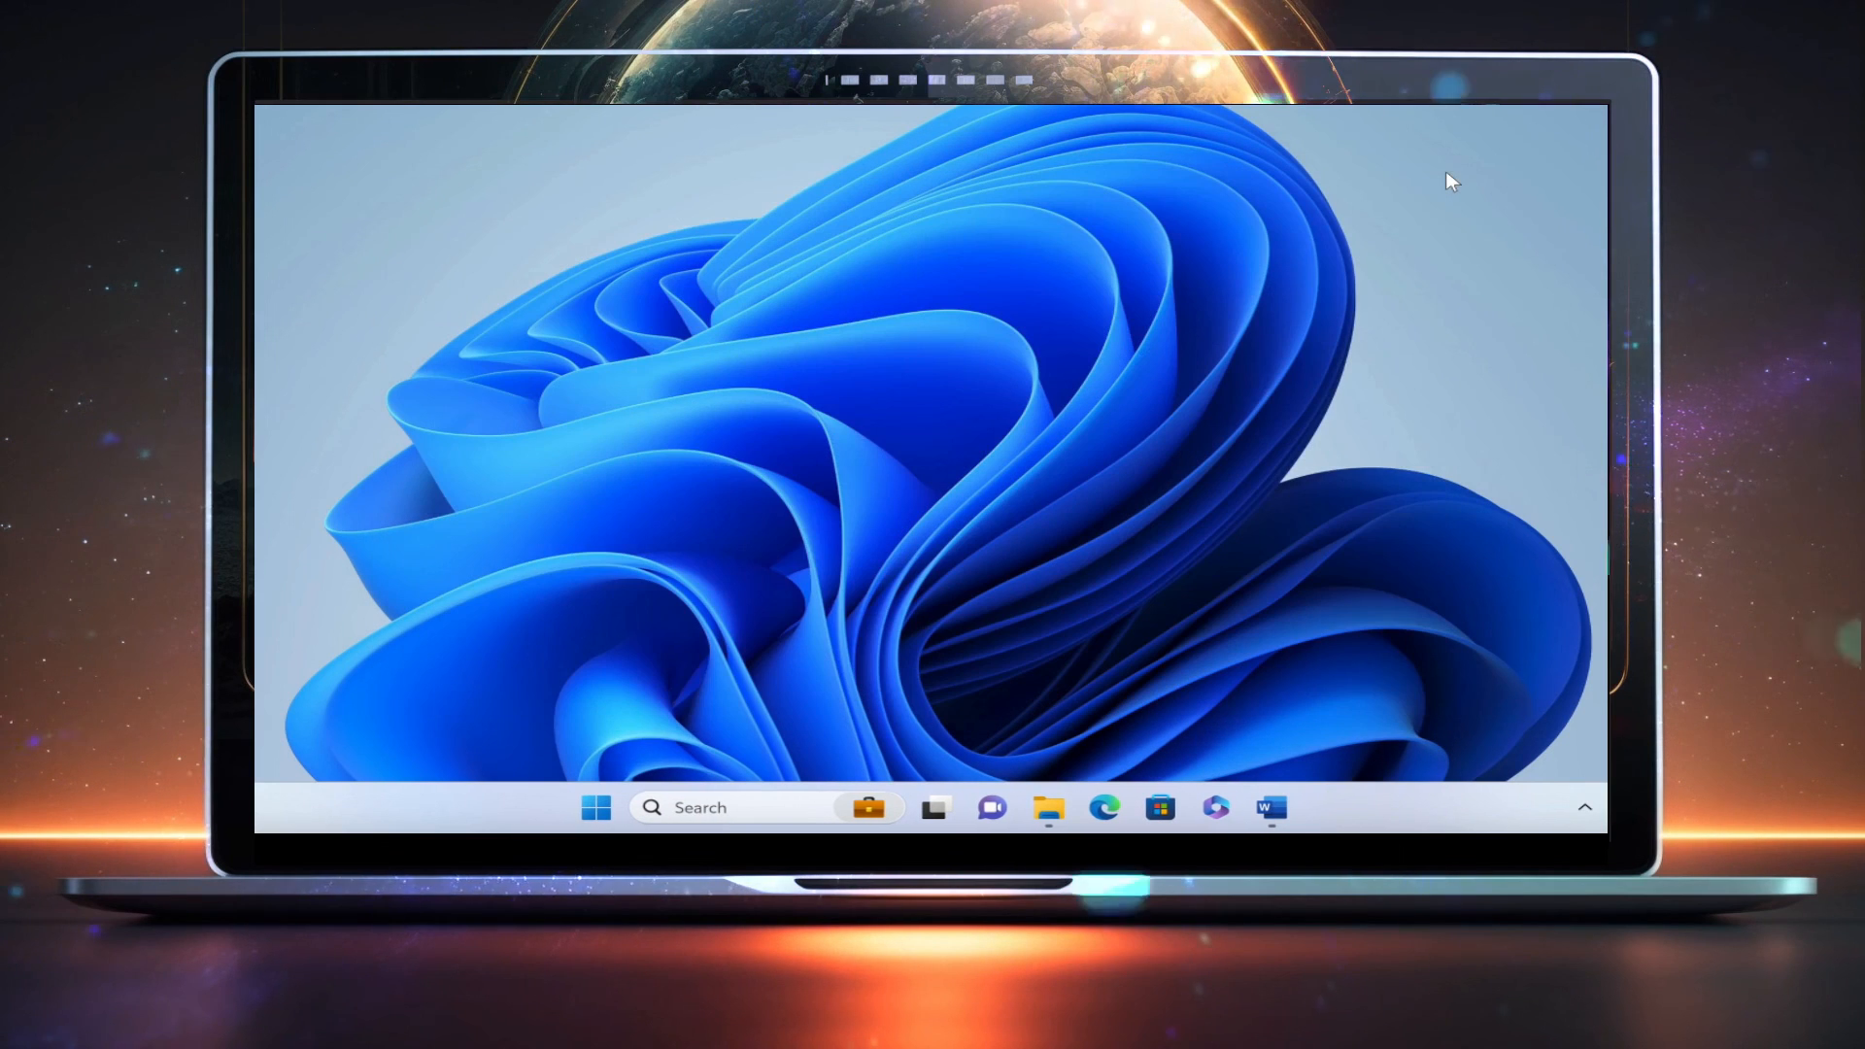